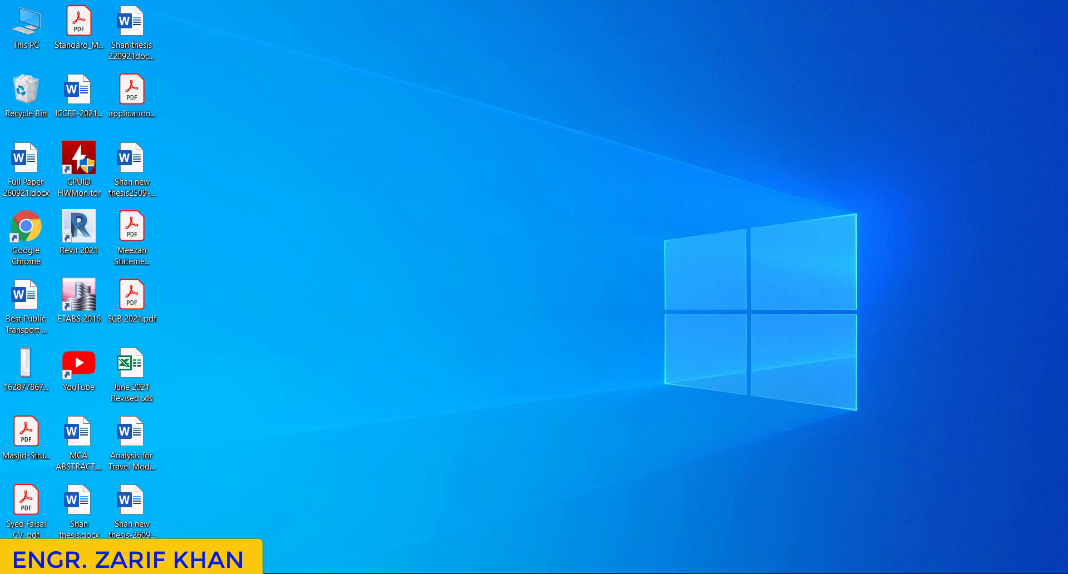
# Step: Switch to the 10 Storey Plaza at Peshawar drawings in Acrobat and examine the basement, lower ground and first floor plans
pyautogui.moveTo(189, 573)
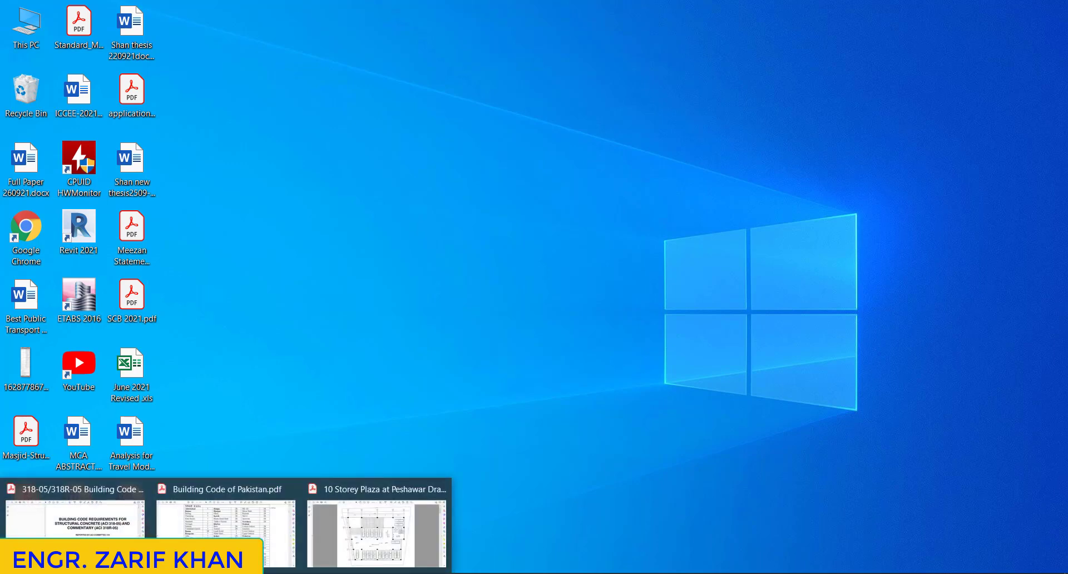
pyautogui.click(372, 537)
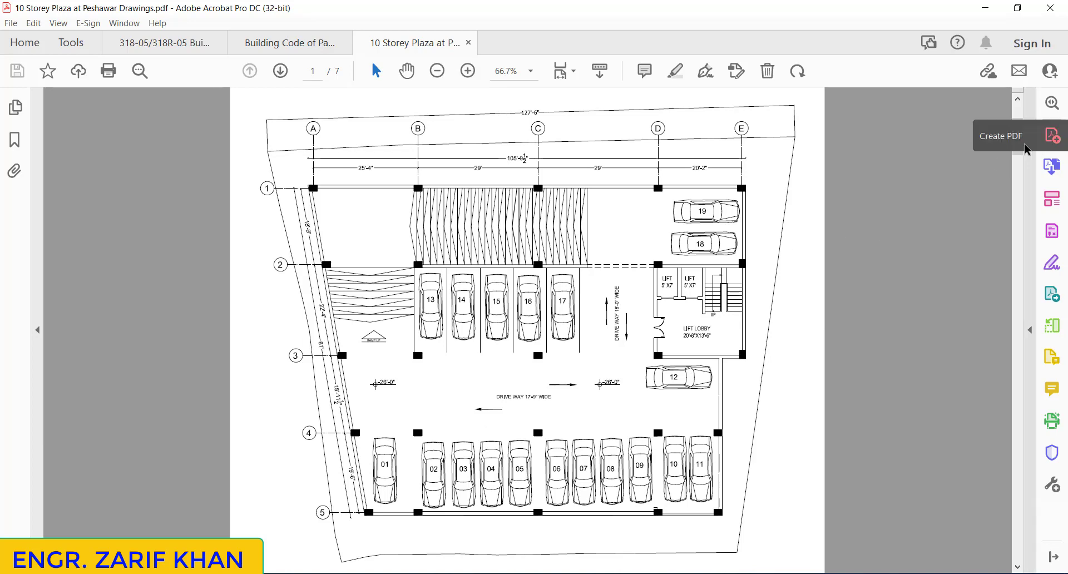
pyautogui.scroll(-2, 1020, 144)
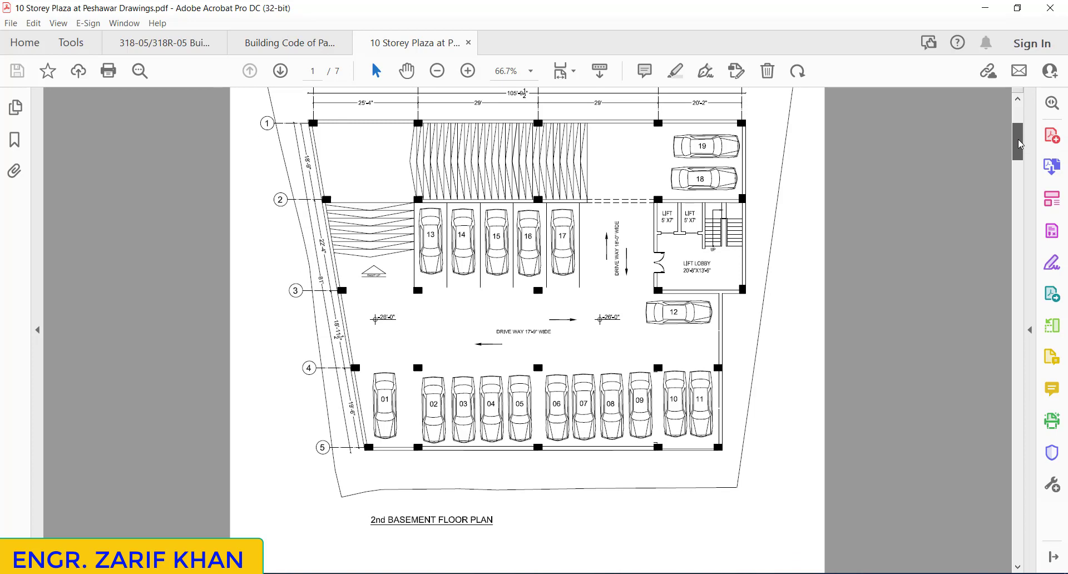
pyautogui.moveTo(1020, 144); pyautogui.dragTo(977, 269)
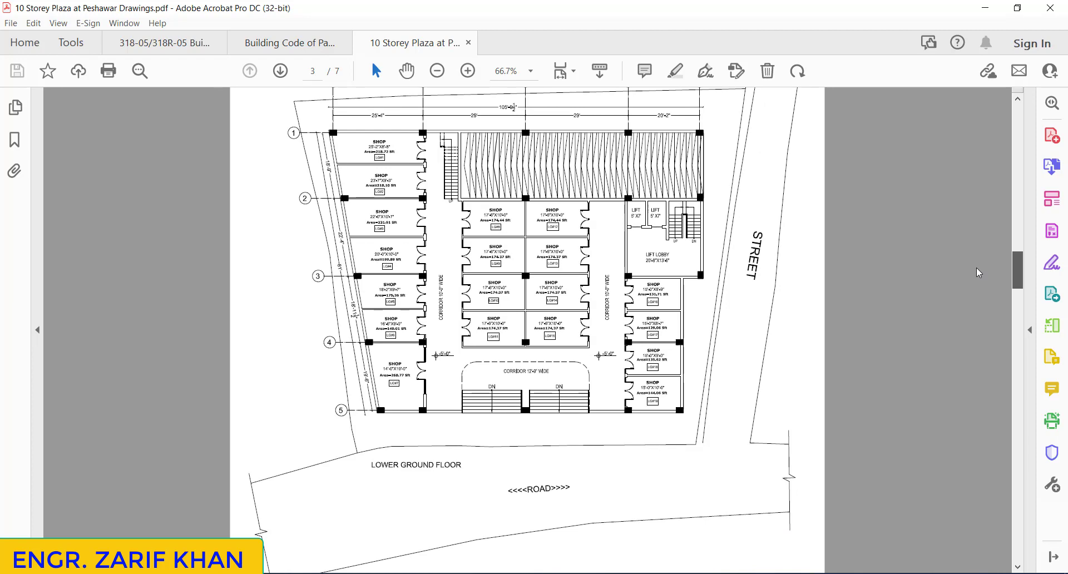
pyautogui.moveTo(977, 268); pyautogui.dragTo(935, 403)
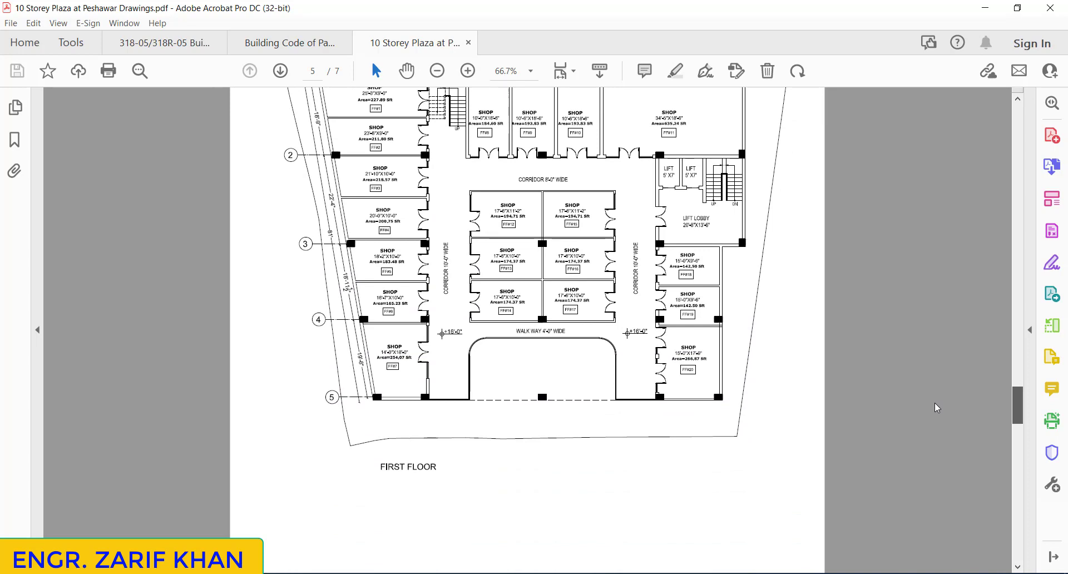
pyautogui.scroll(3, 933, 397)
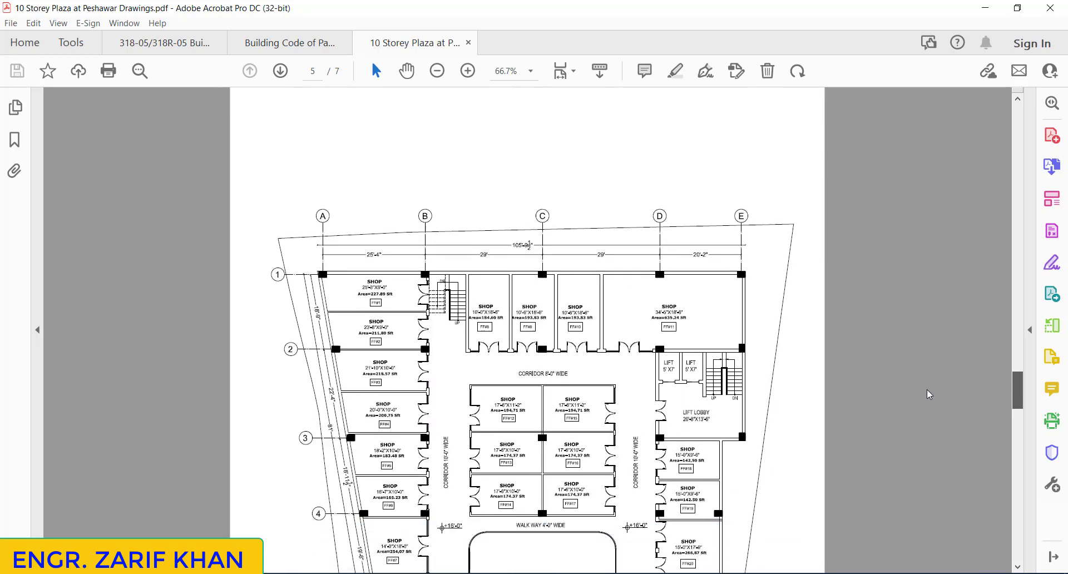
pyautogui.scroll(-10, 927, 398)
pyautogui.moveTo(921, 434); pyautogui.dragTo(917, 475)
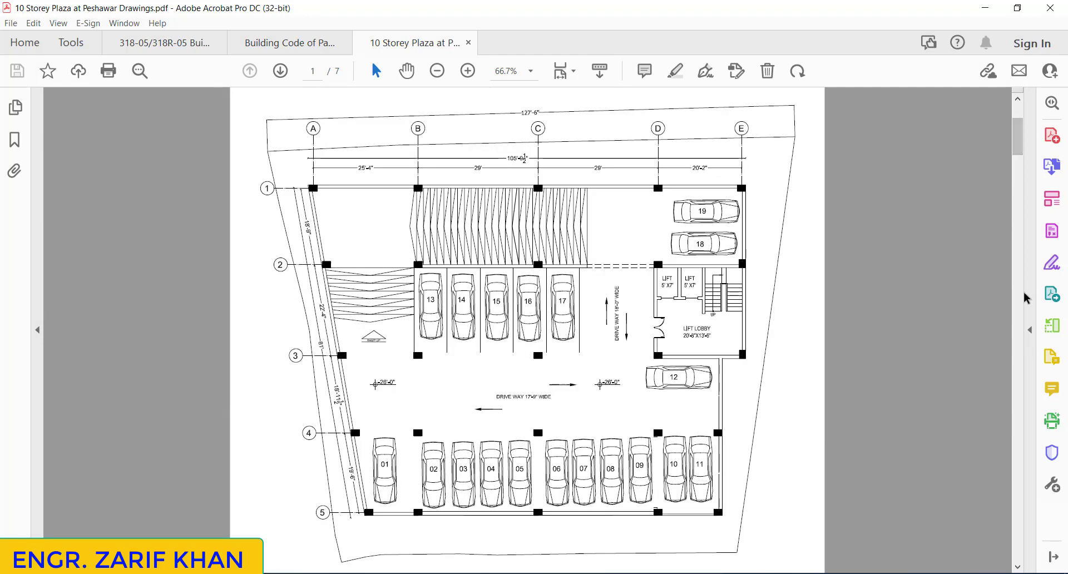
# Step: Examine the second floor and third to sixth floor plans, and go back over the first floor plan
pyautogui.moveTo(1022, 134); pyautogui.dragTo(1001, 461)
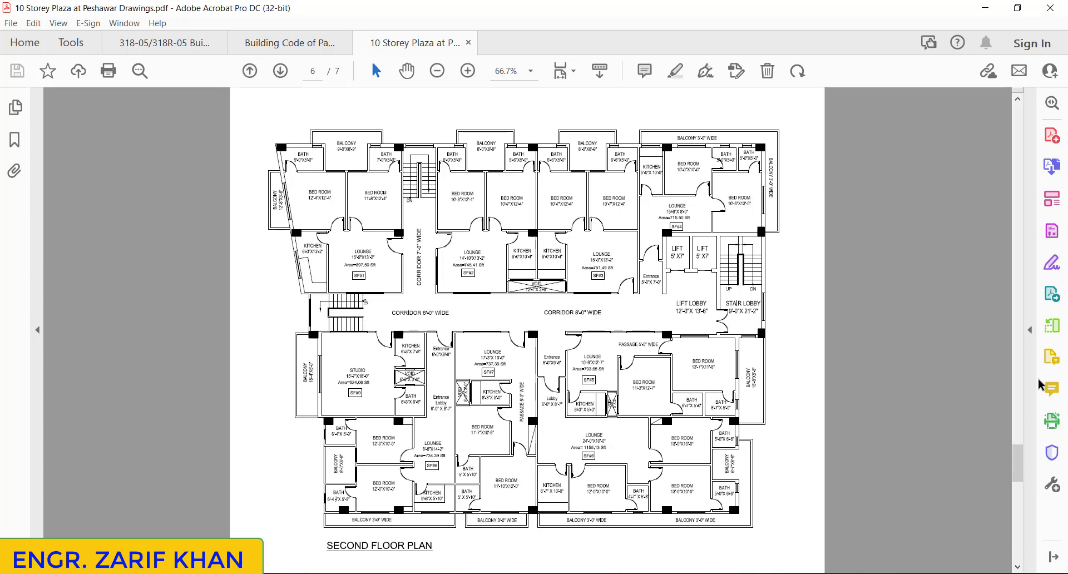
pyautogui.moveTo(1015, 452); pyautogui.dragTo(1016, 533)
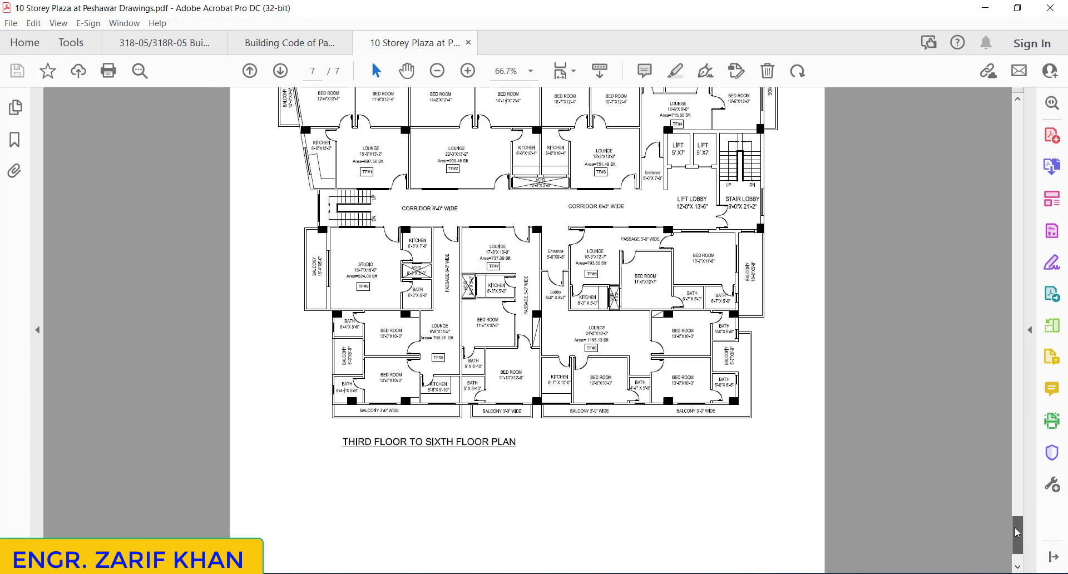
pyautogui.moveTo(1016, 527); pyautogui.dragTo(1015, 522)
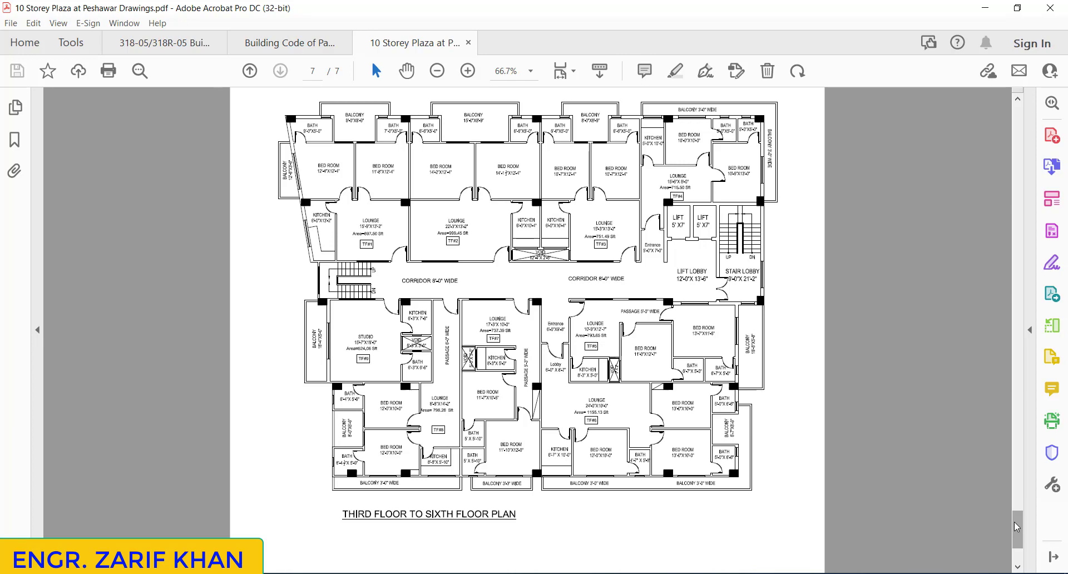
pyautogui.moveTo(1014, 522); pyautogui.dragTo(953, 389)
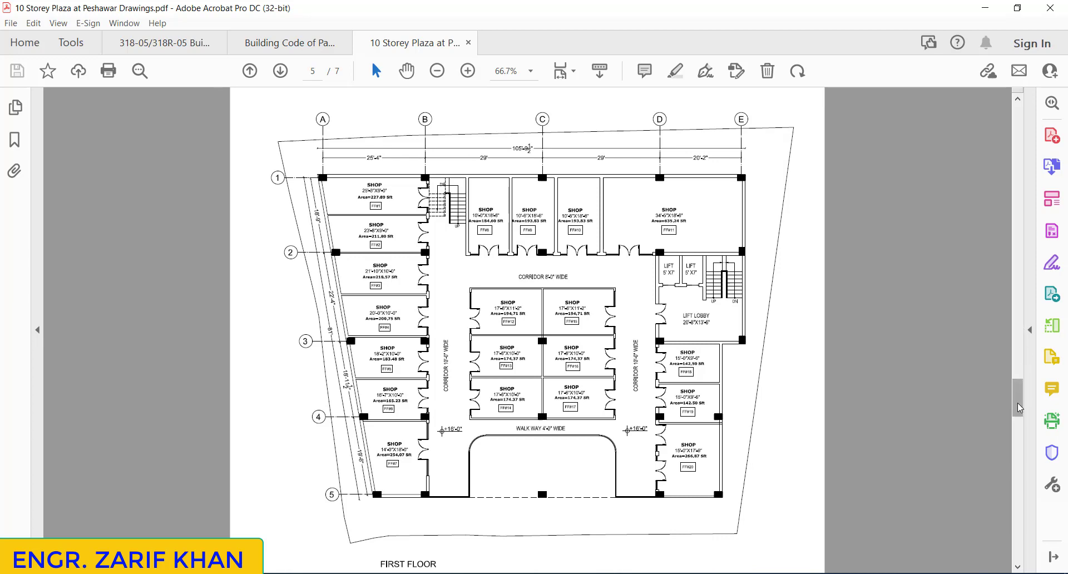
pyautogui.moveTo(1018, 405); pyautogui.dragTo(910, 140)
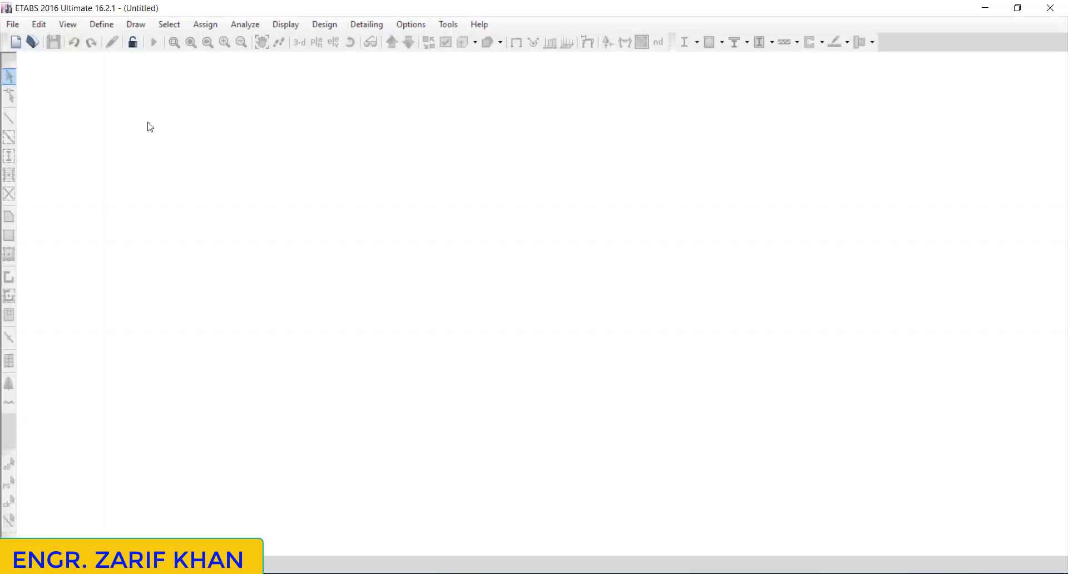
# Step: Start a new ETABS model using settings from the existing model file in D:\Consultancy work\Arbab Road CO\Model
pyautogui.click(12, 25)
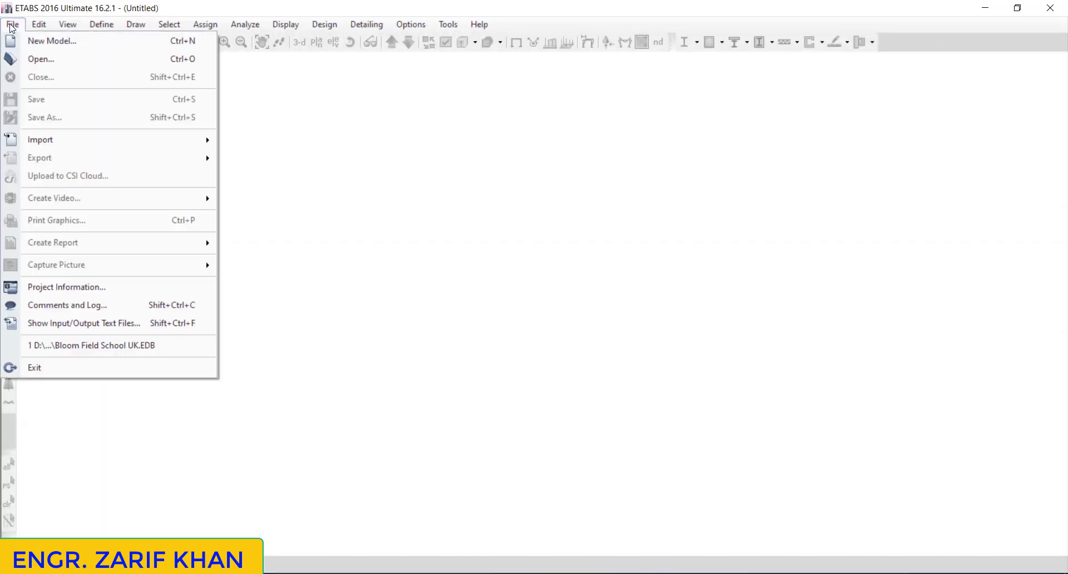
pyautogui.click(48, 49)
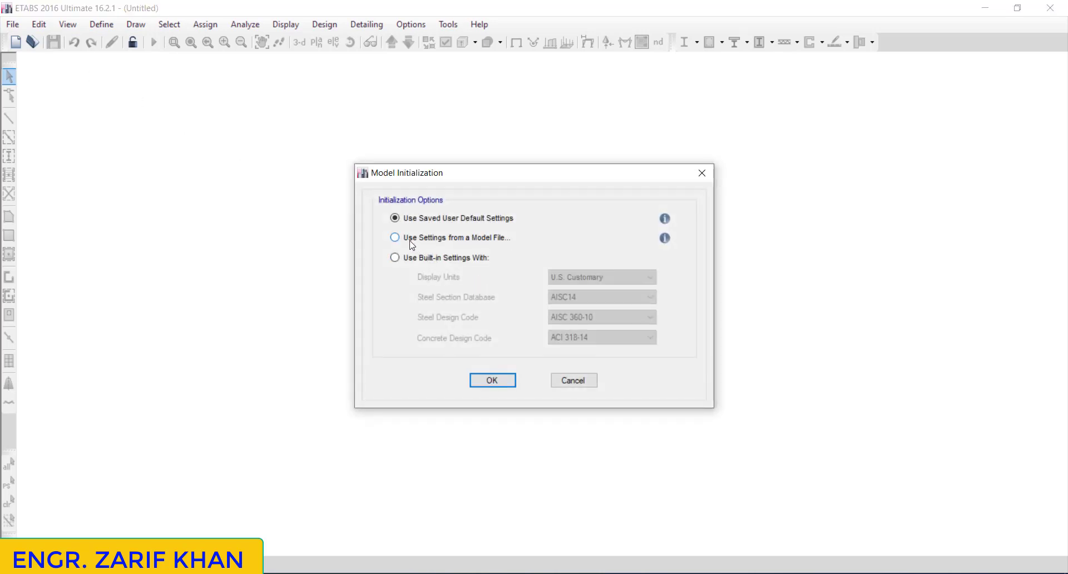
pyautogui.click(412, 245)
pyautogui.click(492, 380)
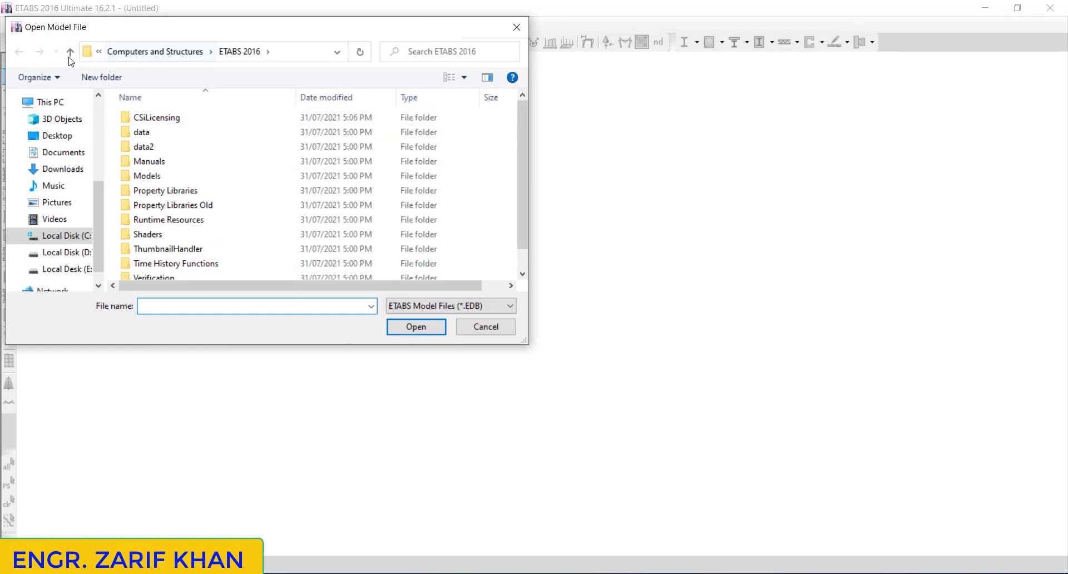
pyautogui.click(78, 253)
pyautogui.doubleClick(156, 131)
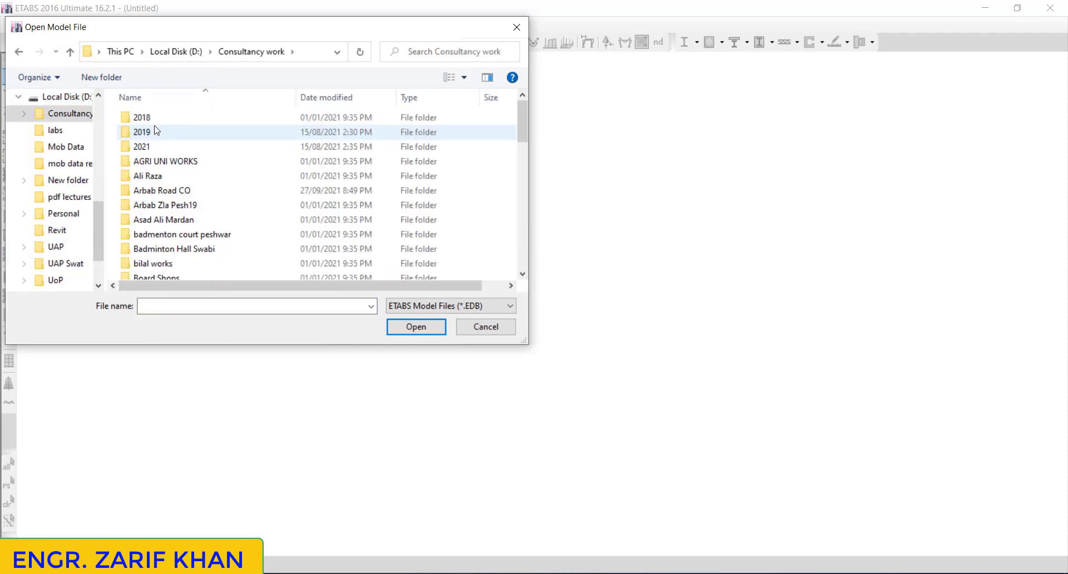
pyautogui.doubleClick(192, 192)
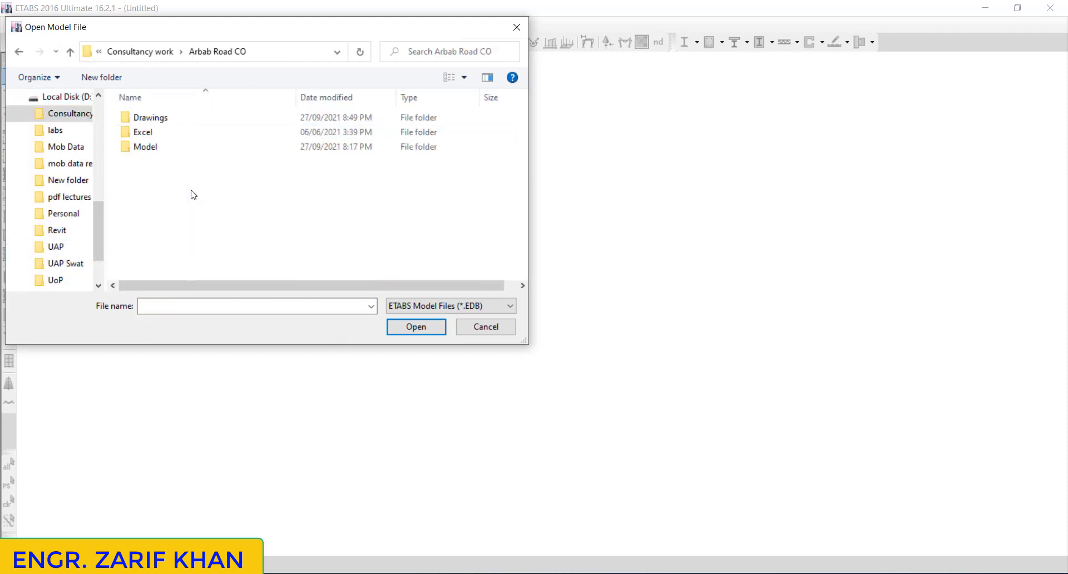
pyautogui.doubleClick(167, 147)
pyautogui.doubleClick(192, 120)
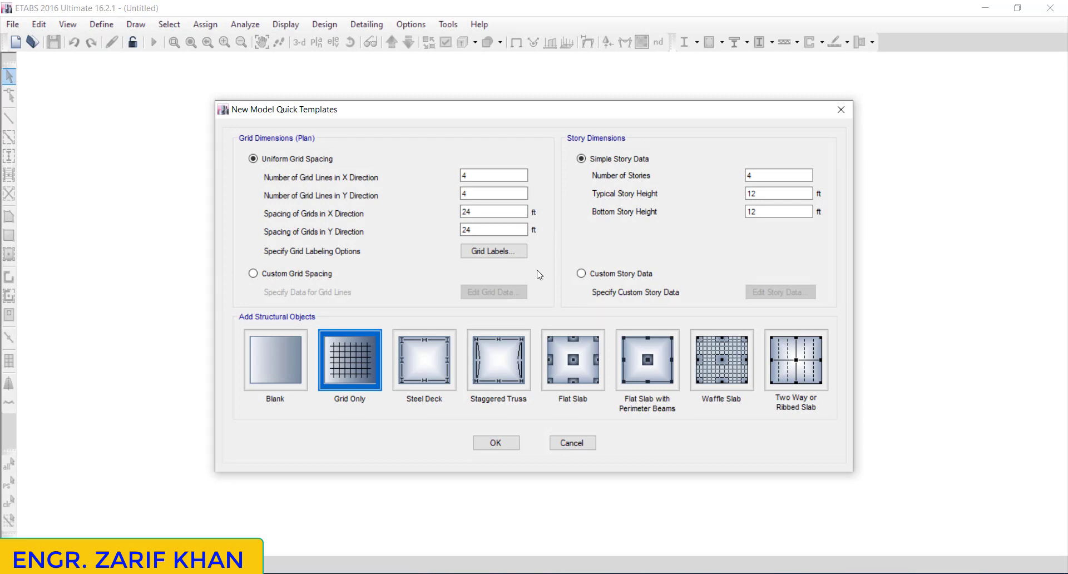
# Step: Check the column grid layout on the first and second floor plans in the PDF drawings, and return to ETABS
pyautogui.click(478, 174)
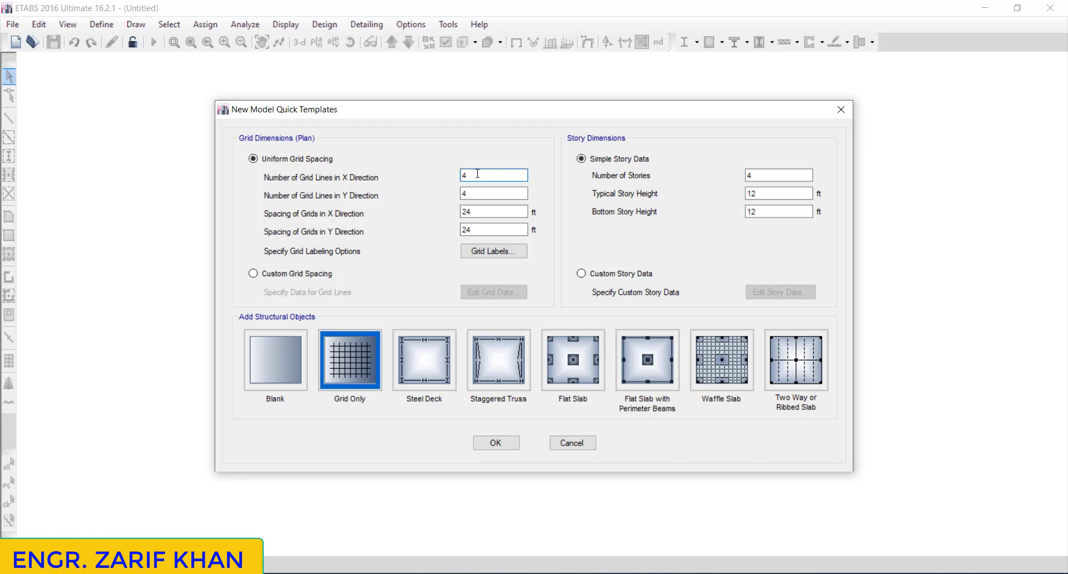
pyautogui.press('BackSpace')
pyautogui.moveTo(225, 570)
pyautogui.click(359, 551)
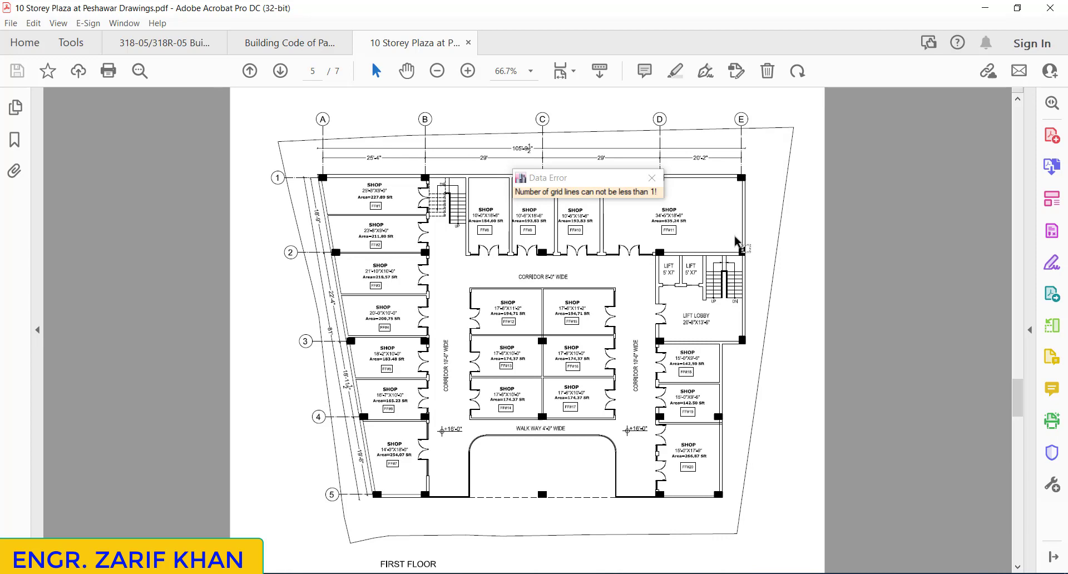
pyautogui.moveTo(1022, 383); pyautogui.dragTo(1014, 455)
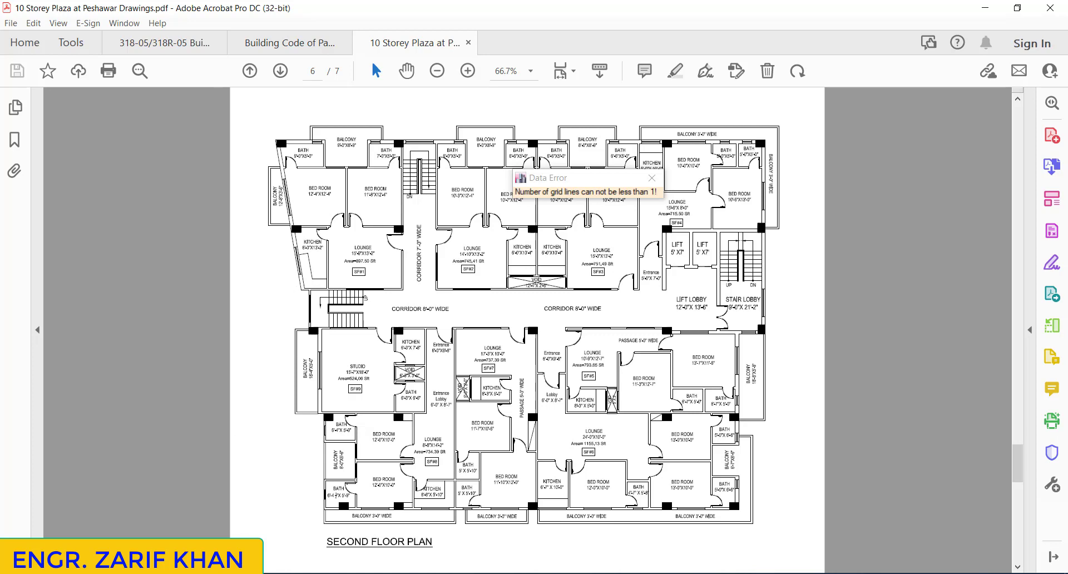
pyautogui.hotkey('alt', 'Tab')
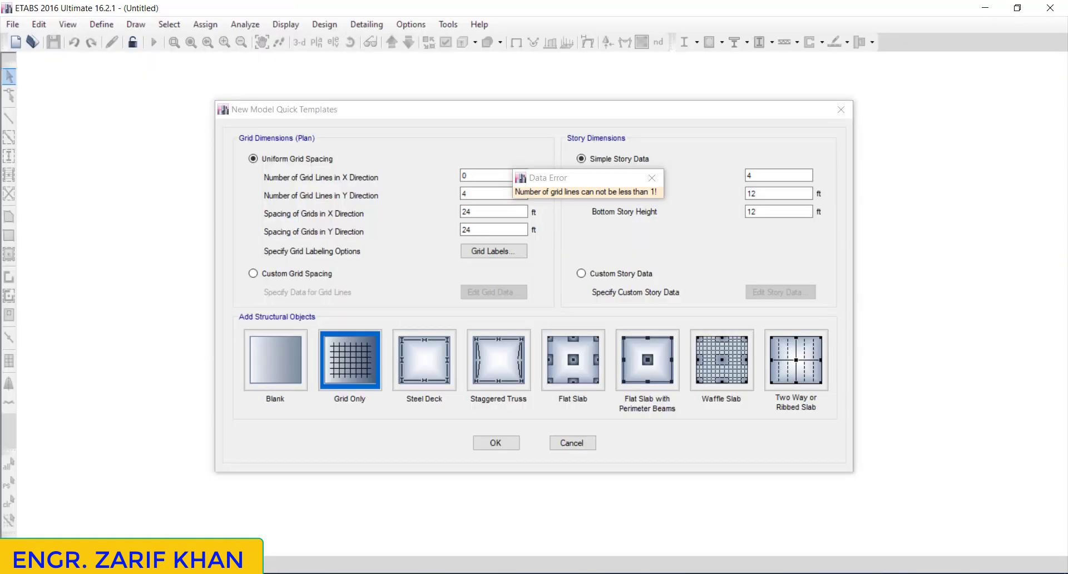
# Step: Set the number of grid lines to 15 in the X direction and 11 in the Y direction
pyautogui.click(485, 177)
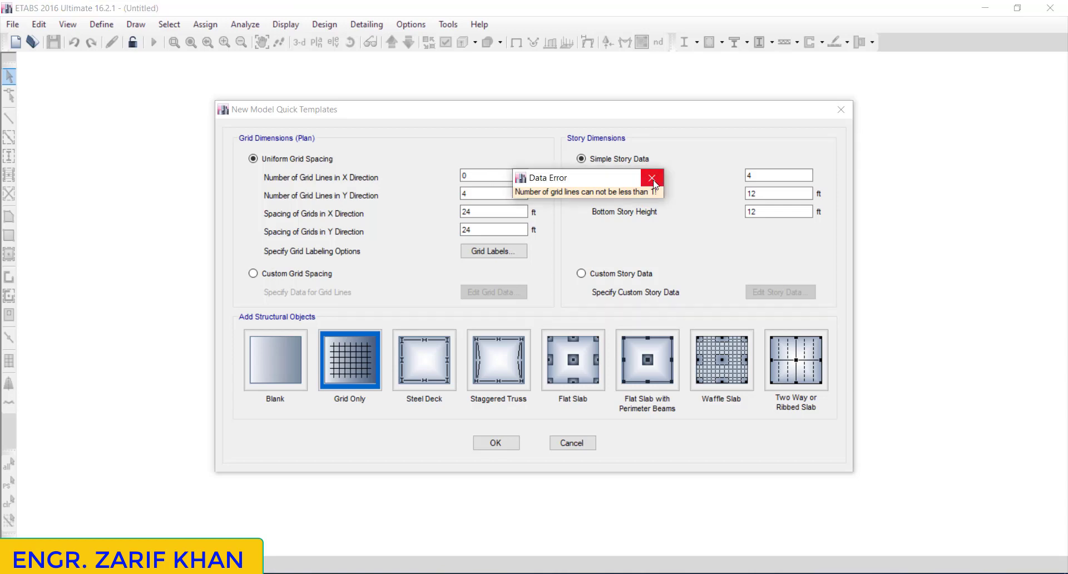
pyautogui.click(653, 177)
pyautogui.doubleClick(488, 177)
pyautogui.write('4')
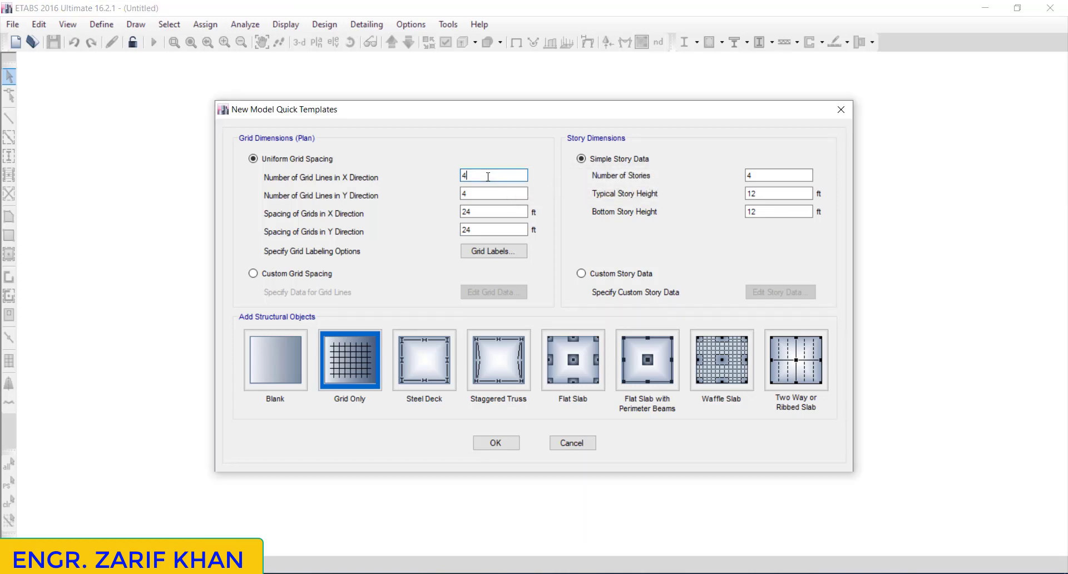
pyautogui.press('BackSpace')
pyautogui.write('15')
pyautogui.click(476, 193)
pyautogui.press('BackSpace')
pyautogui.write('11')
# Step: Set the grid spacing to 14.5 ft in the X direction and 9.5 ft in the Y direction
pyautogui.click(481, 210)
pyautogui.press('BackSpace')
pyautogui.press('BackSpace')
pyautogui.write('14.5')
pyautogui.click(487, 230)
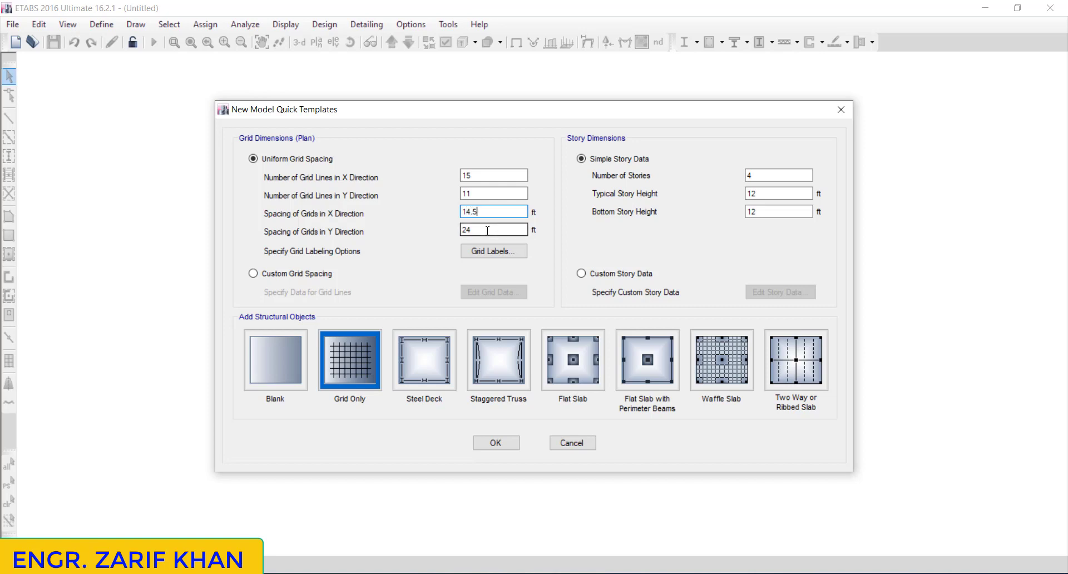
pyautogui.press('BackSpace')
pyautogui.press('BackSpace')
pyautogui.write('9.5')
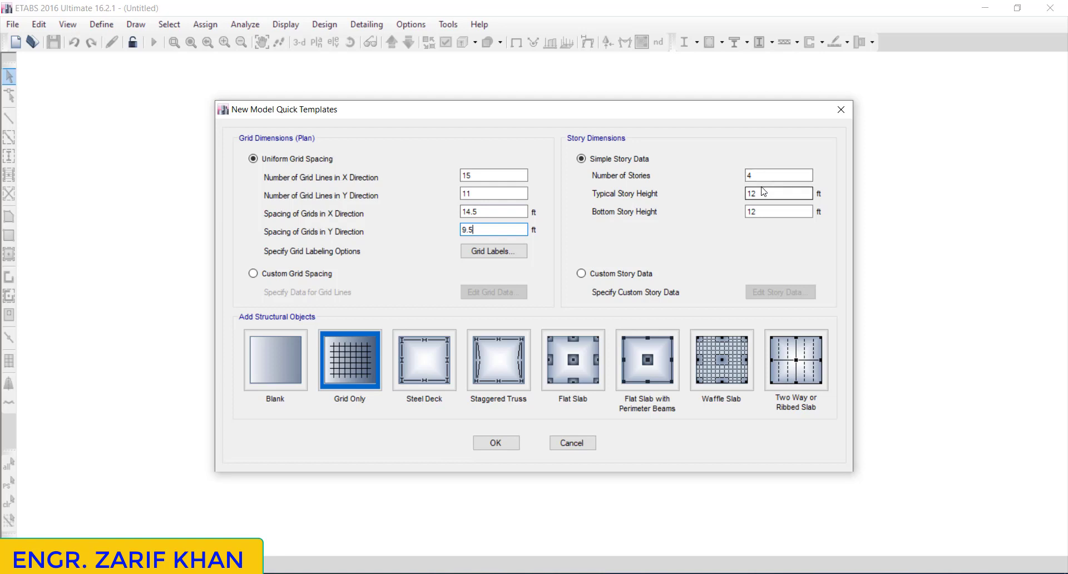
# Step: Set the bottom story height to 5 ft and the typical story height to 11 ft
pyautogui.click(771, 214)
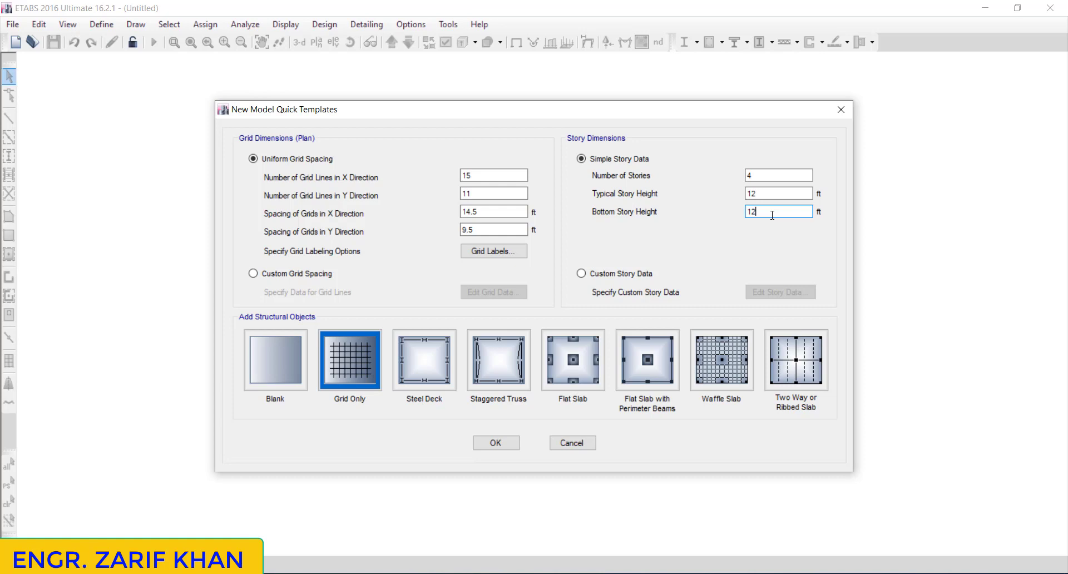
pyautogui.press('BackSpace')
pyautogui.press('BackSpace')
pyautogui.write('5')
pyautogui.click(777, 190)
pyautogui.press('BackSpace')
pyautogui.press('BackSpace')
pyautogui.write('11')
# Step: Set the number of stories to 12 and create the grid-only model
pyautogui.click(762, 176)
pyautogui.click(761, 192)
pyautogui.click(755, 176)
pyautogui.press('BackSpace')
pyautogui.write('12')
pyautogui.click(496, 444)
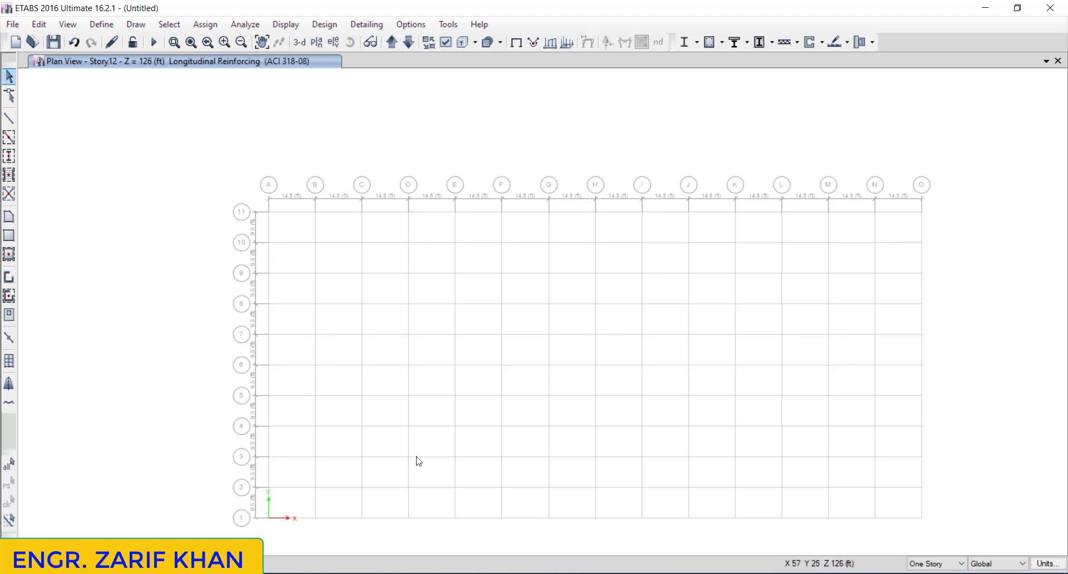
# Step: Check the grid dimensions on the second basement floor plan in the PDF drawings, and return to ETABS
pyautogui.click(226, 573)
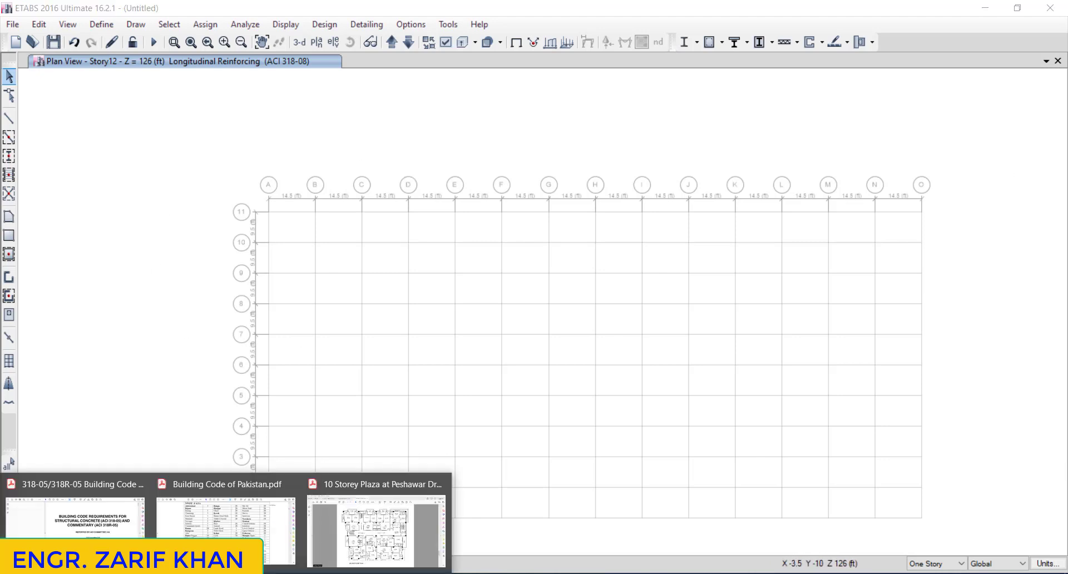
pyautogui.click(376, 523)
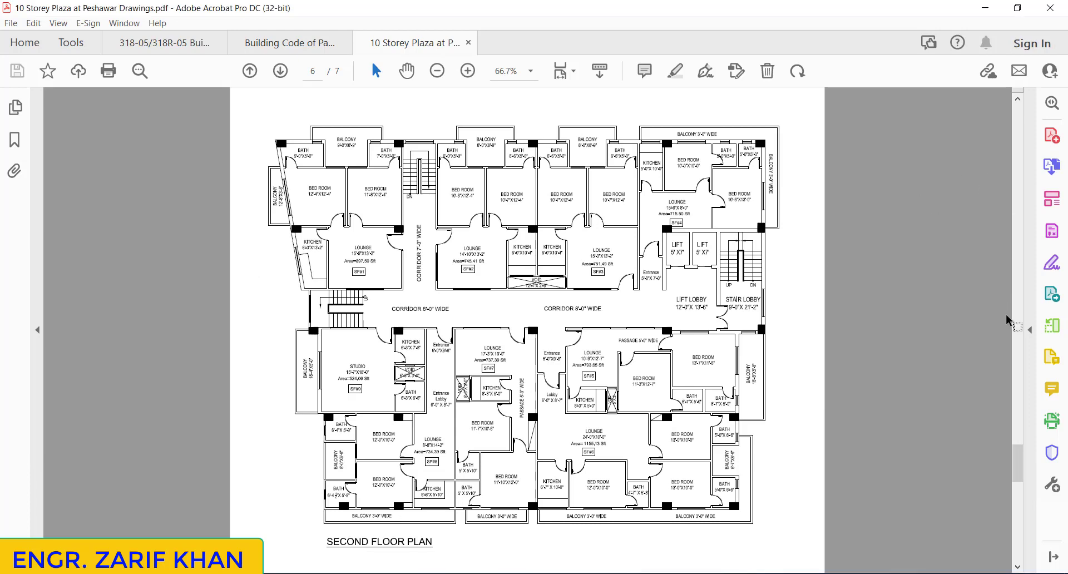
pyautogui.moveTo(1017, 460); pyautogui.dragTo(1016, 111)
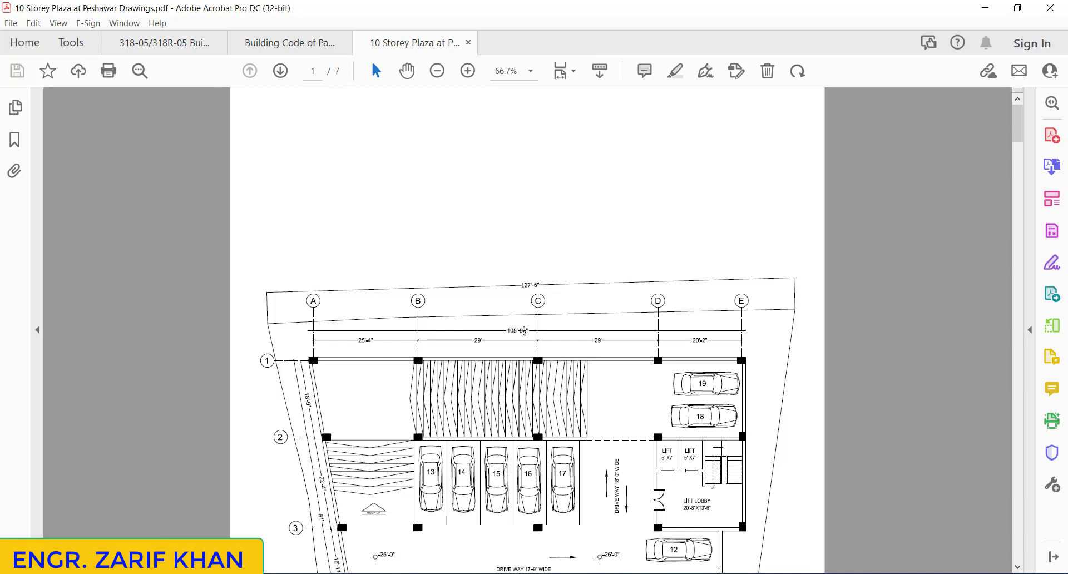
pyautogui.click(158, 573)
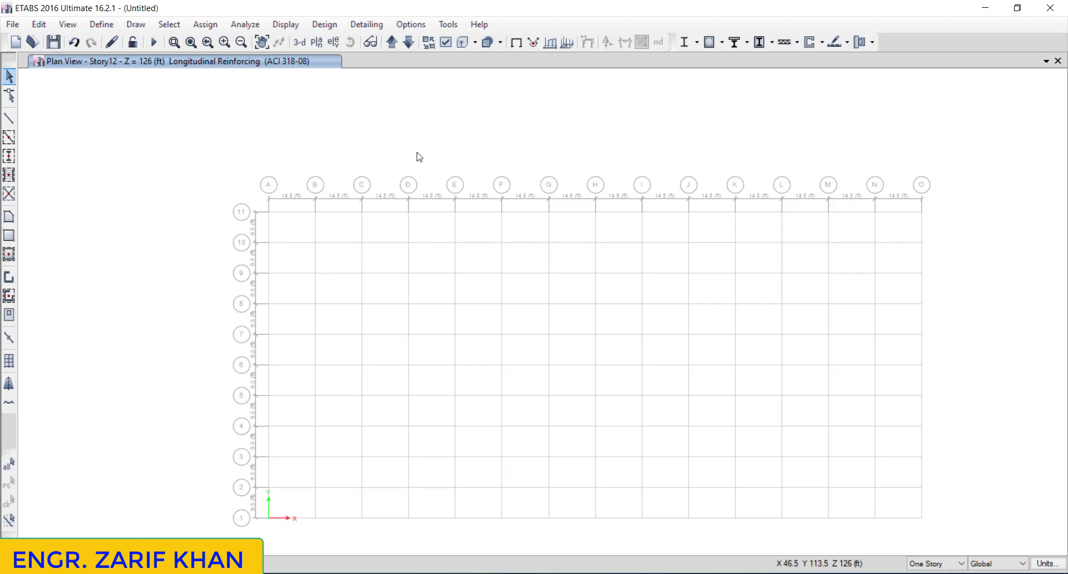
# Step: Open the G1 grid system data for editing and display the rectangular grids as spacing instead of ordinates
pyautogui.click(38, 26)
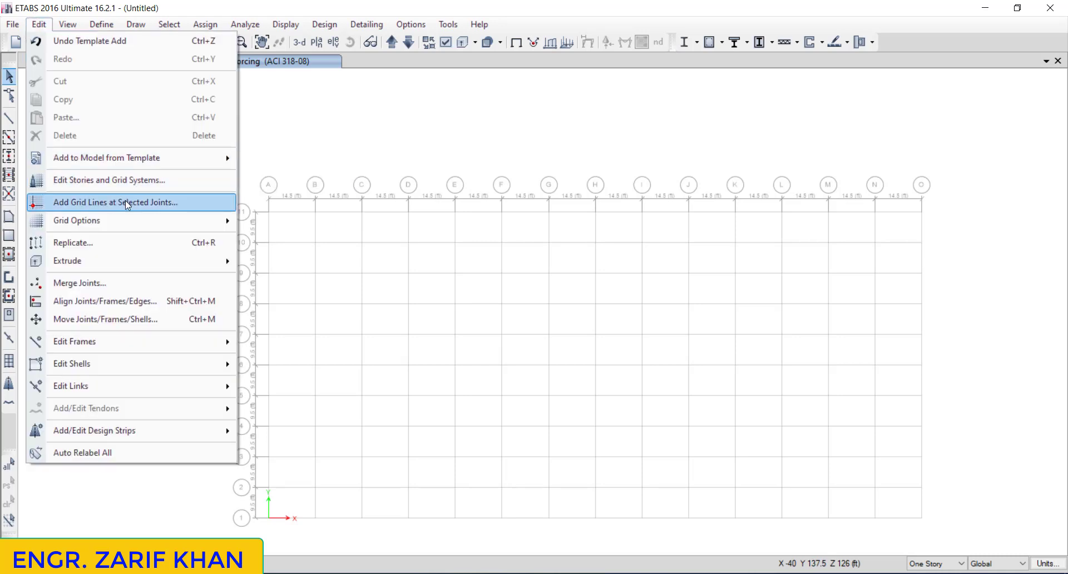
pyautogui.click(156, 186)
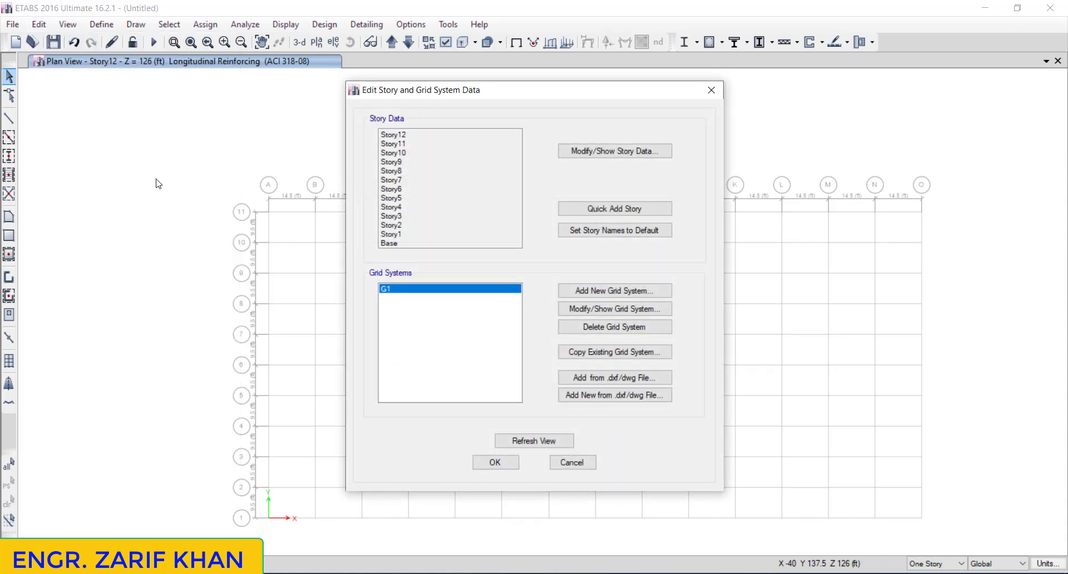
pyautogui.click(593, 310)
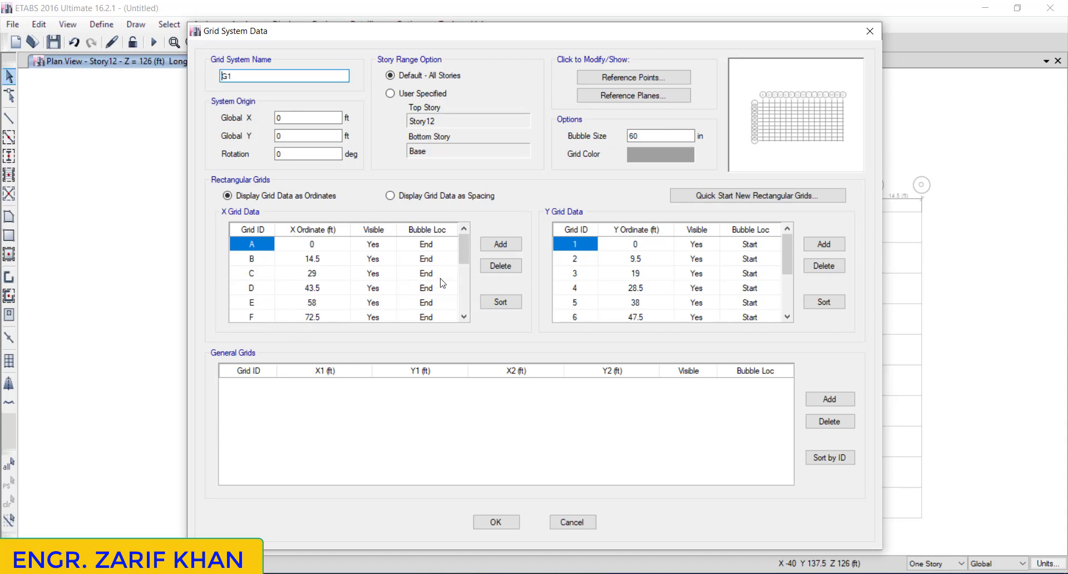
pyautogui.moveTo(466, 258); pyautogui.dragTo(465, 318)
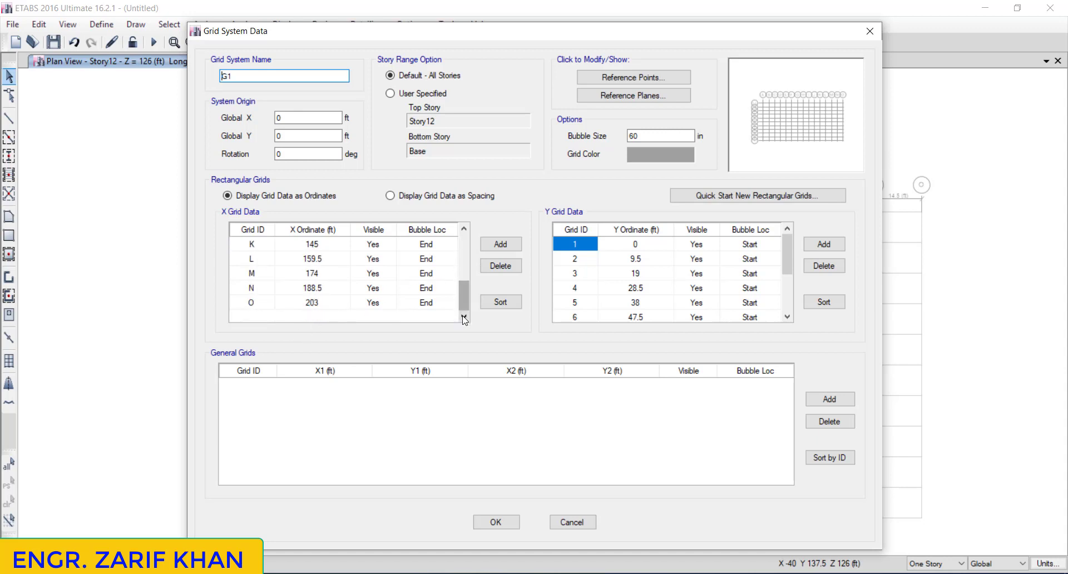
pyautogui.click(390, 196)
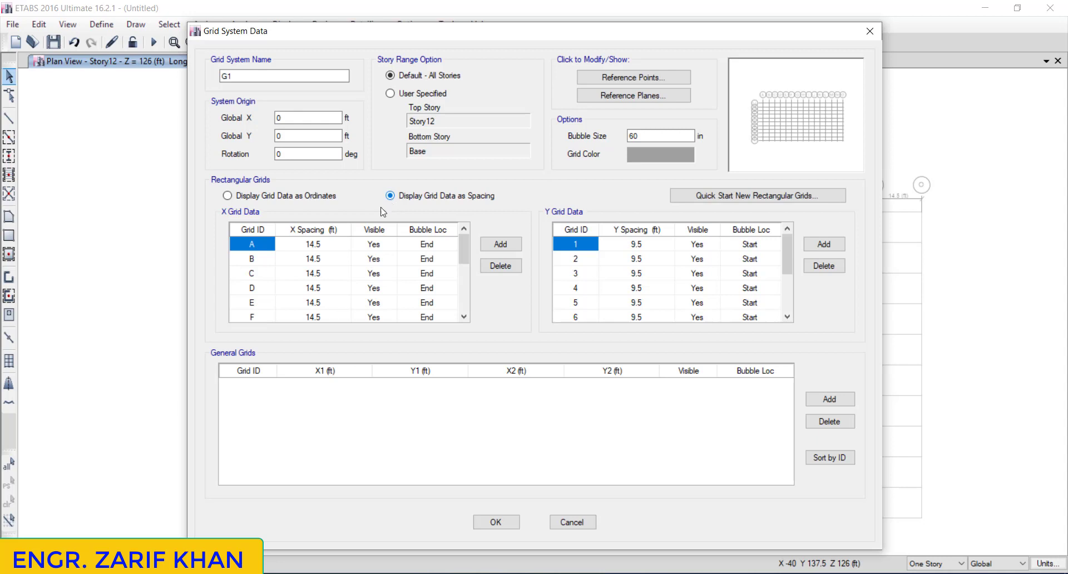
# Step: Set the X spacing of grid A to 4 ft and grid B to 3.75 ft
pyautogui.click(336, 247)
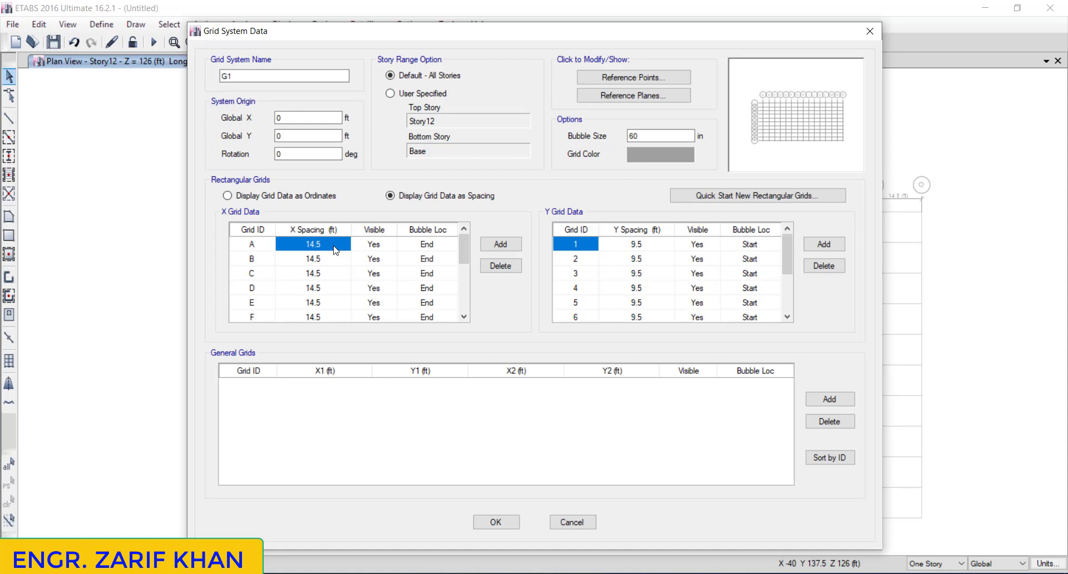
pyautogui.write('4')
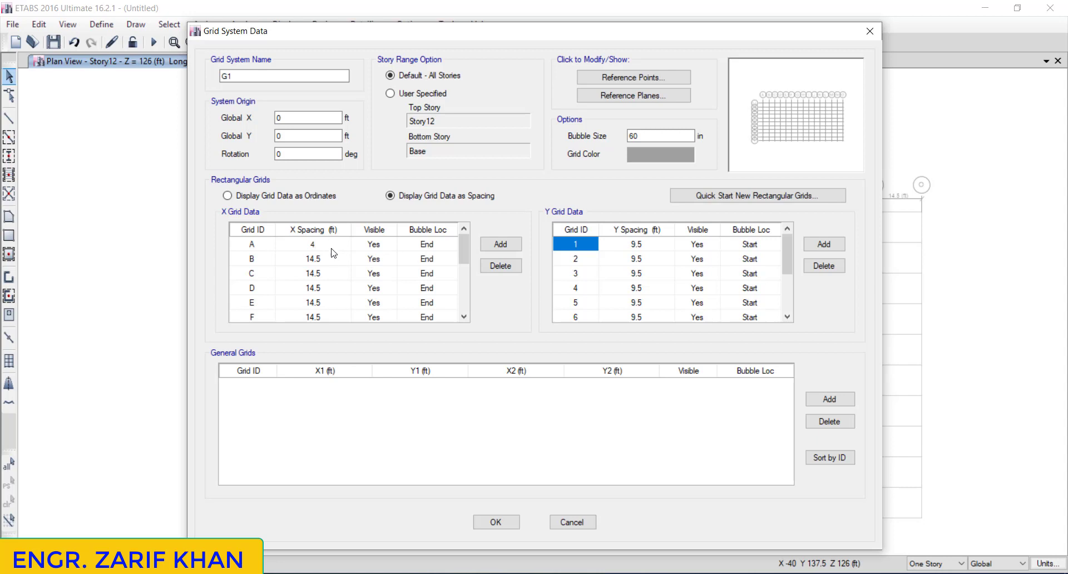
pyautogui.click(327, 257)
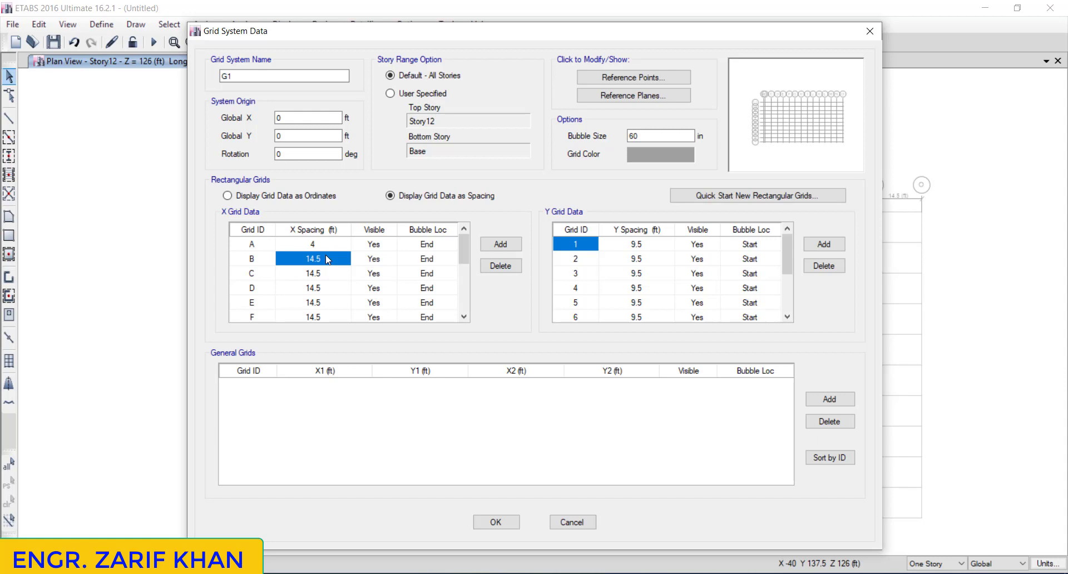
pyautogui.write('.')
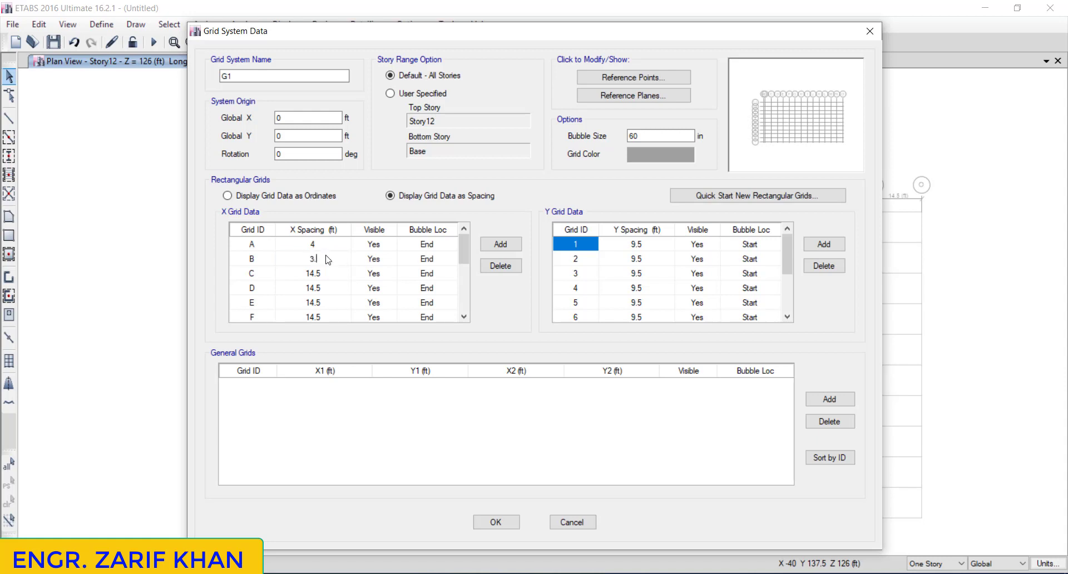
pyautogui.write('75')
# Step: Set the X spacing of grids C, D and E to 3.25 ft each
pyautogui.click(328, 275)
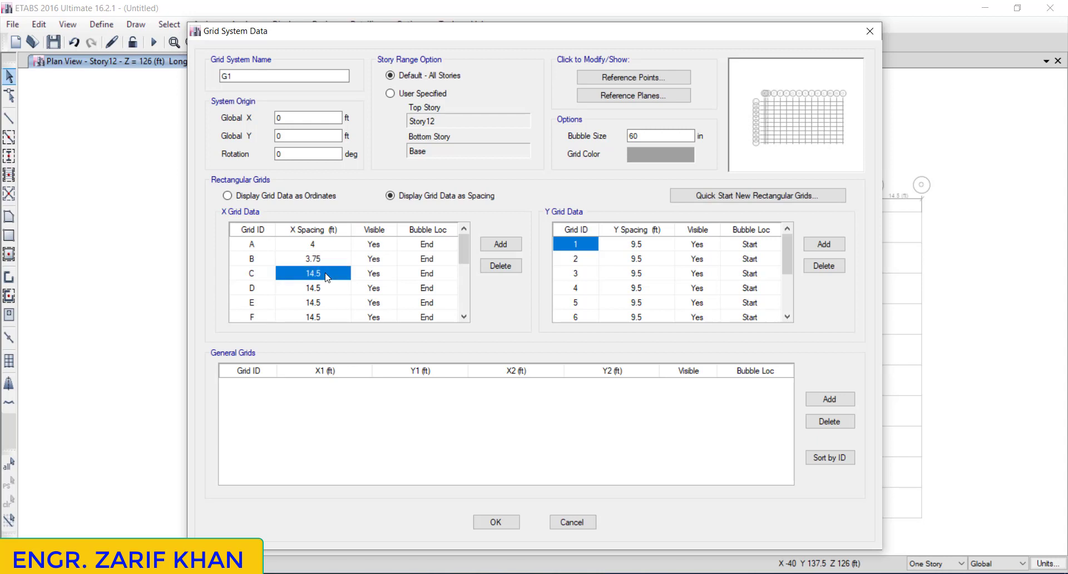
pyautogui.write('3.25')
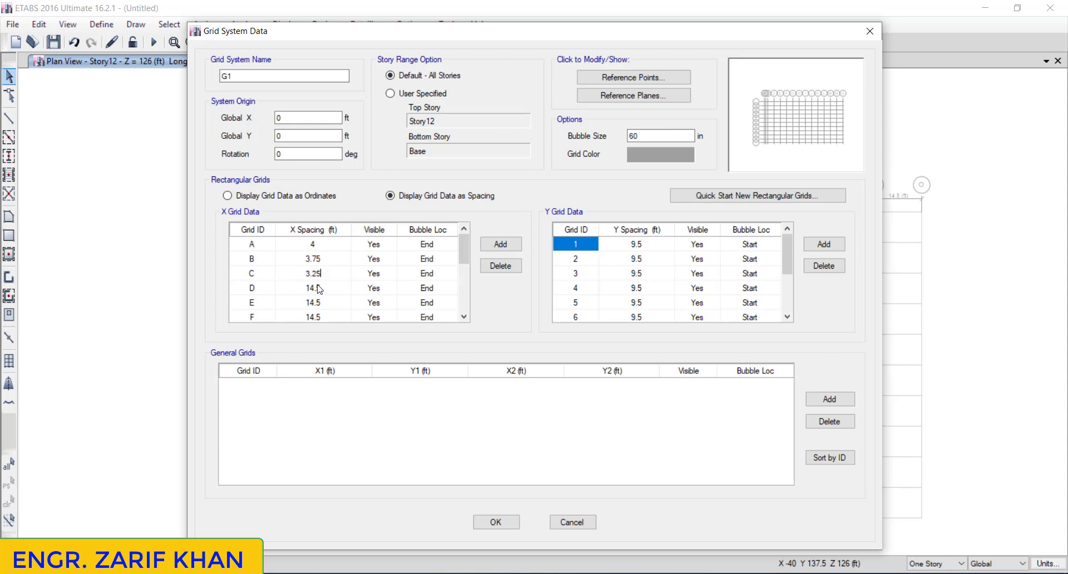
pyautogui.click(320, 288)
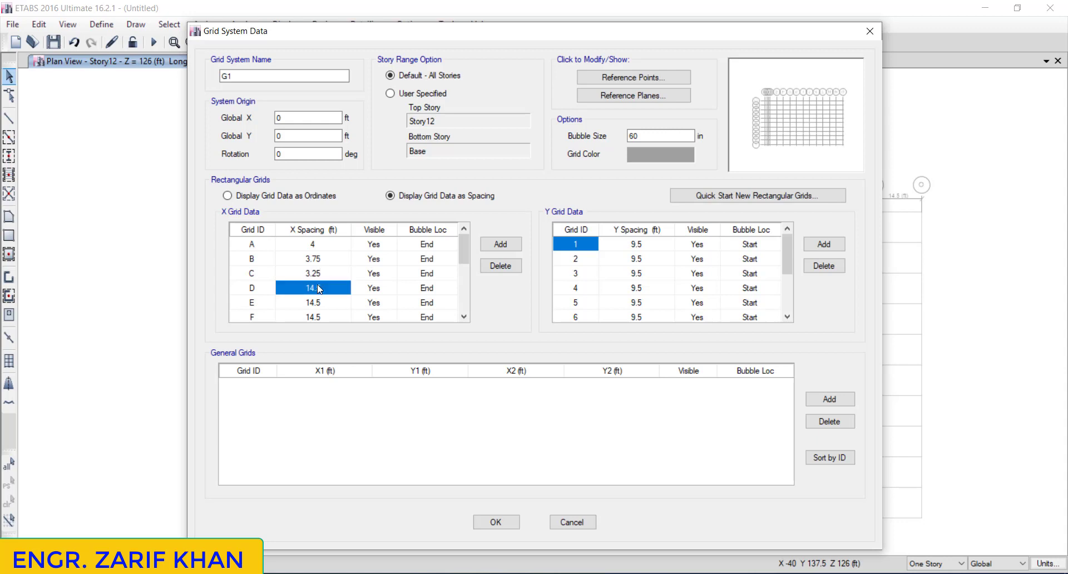
pyautogui.write('3.25')
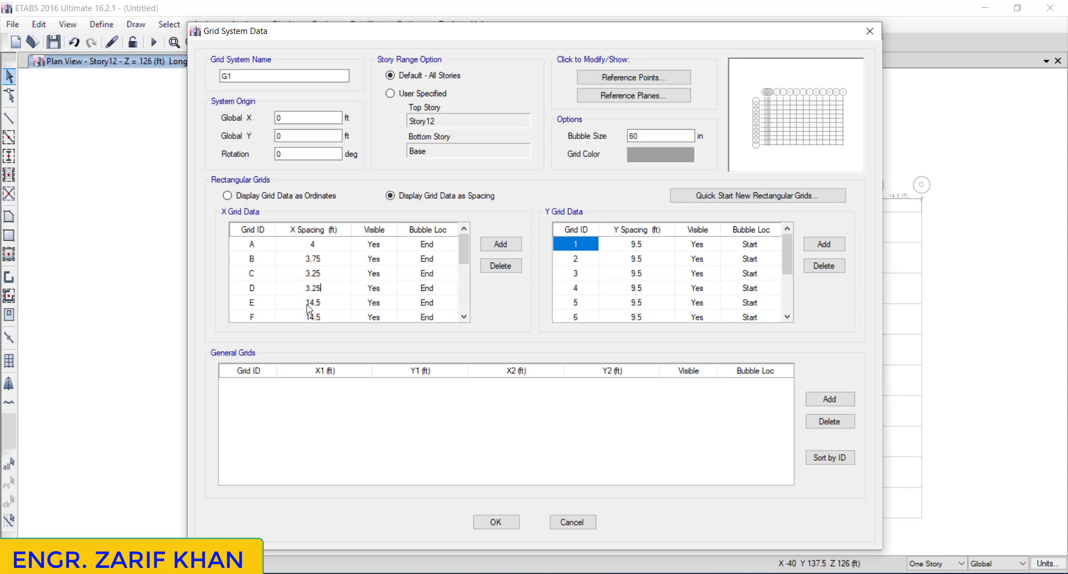
pyautogui.click(309, 307)
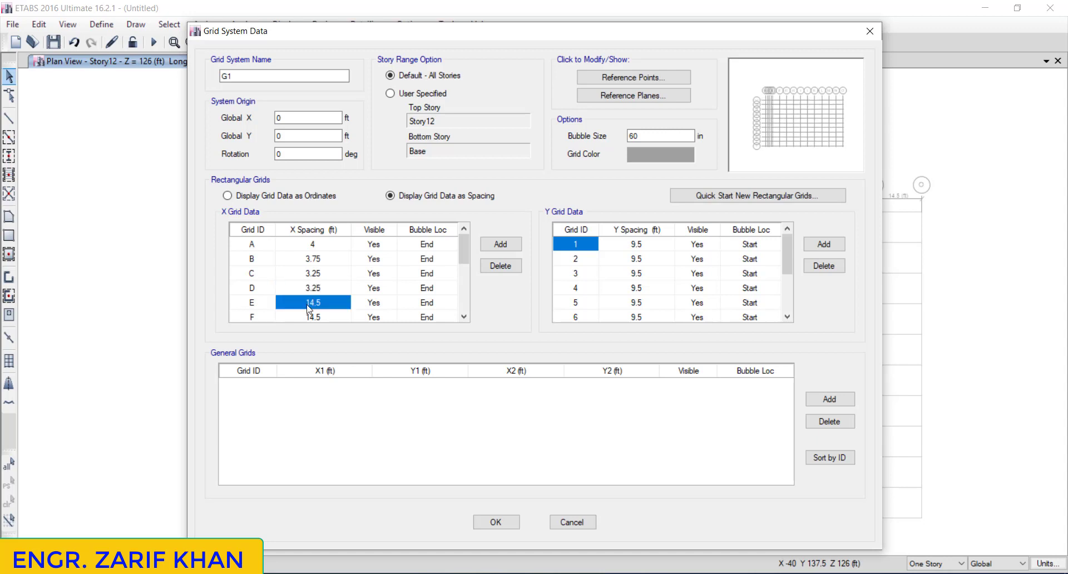
pyautogui.write('3.25')
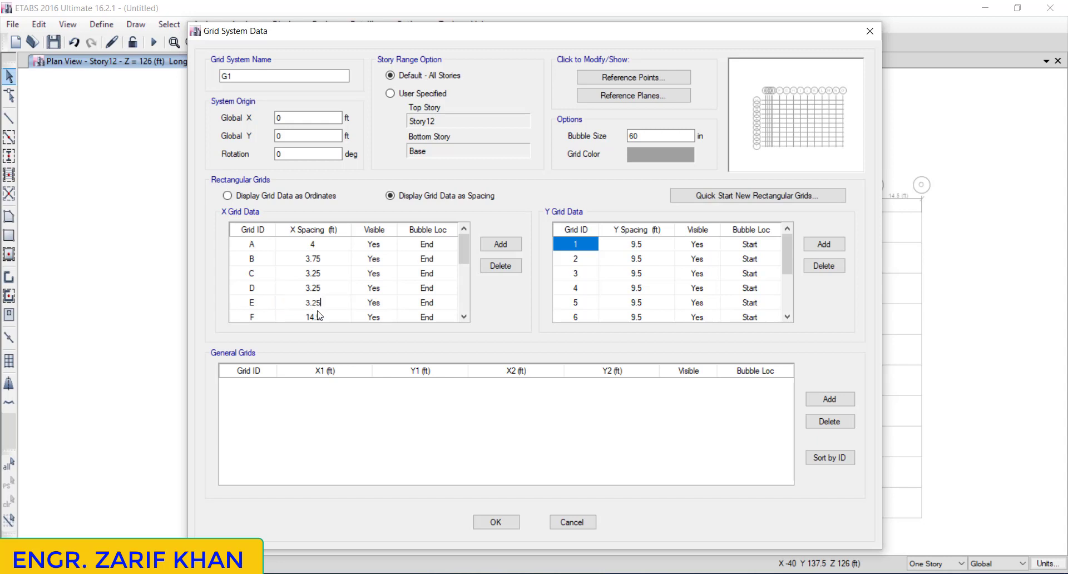
# Step: Set the X spacing of grid F to 11.82 ft
pyautogui.moveTo(466, 252); pyautogui.dragTo(467, 268)
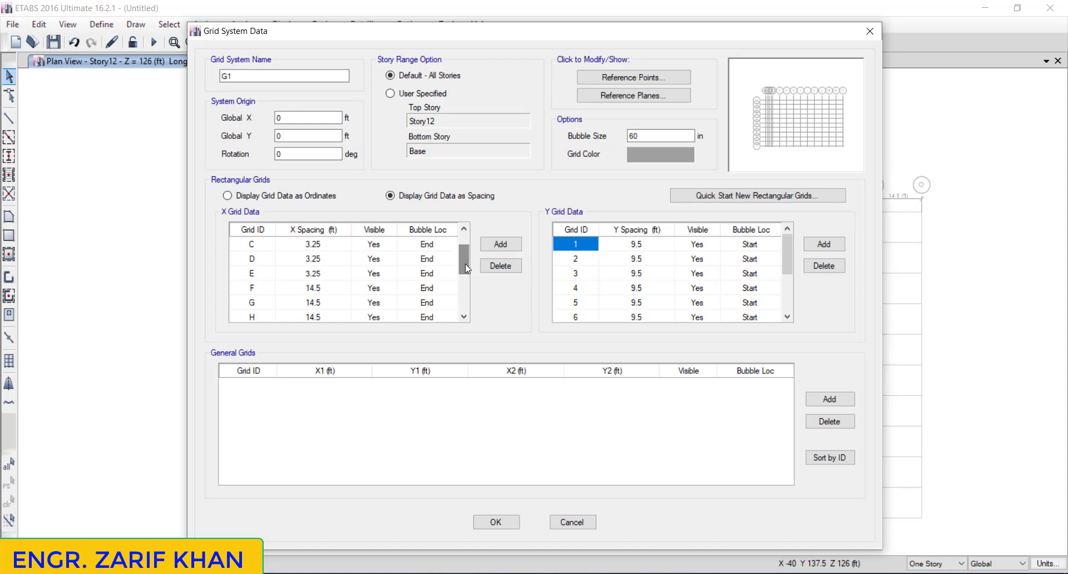
pyautogui.click(326, 292)
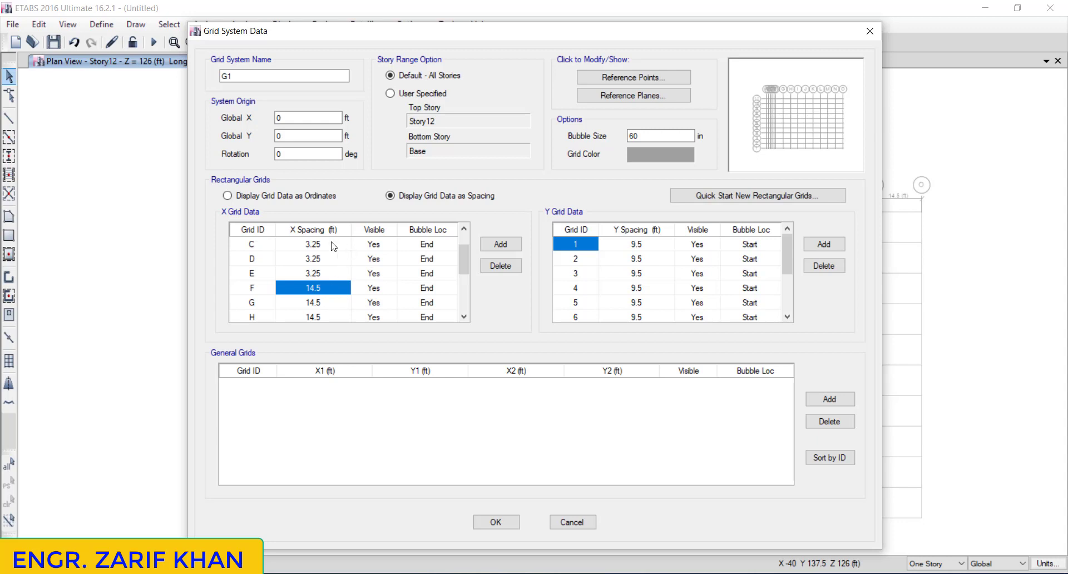
pyautogui.moveTo(463, 261); pyautogui.dragTo(465, 252)
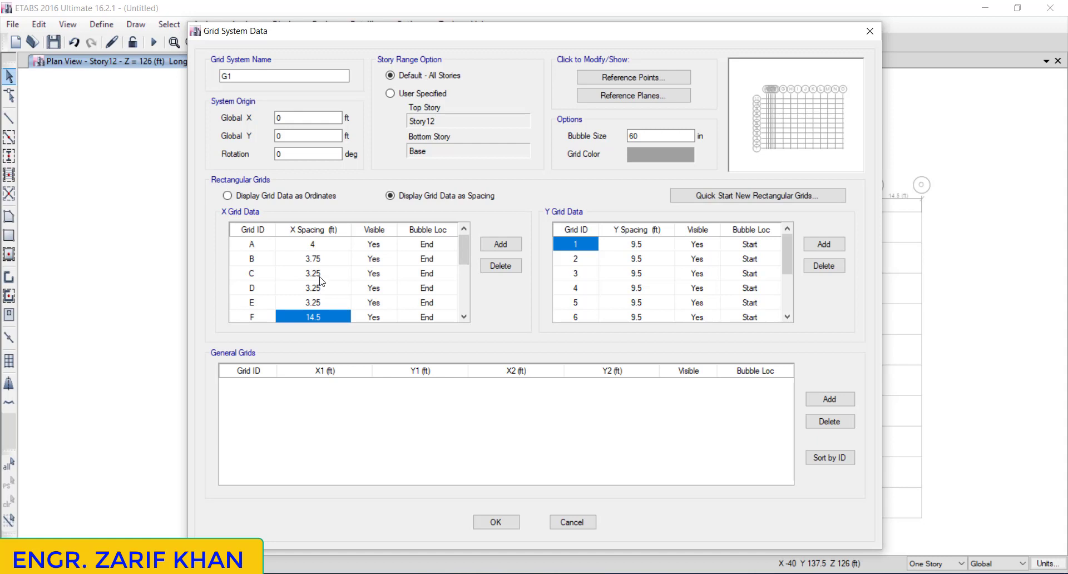
pyautogui.click(323, 317)
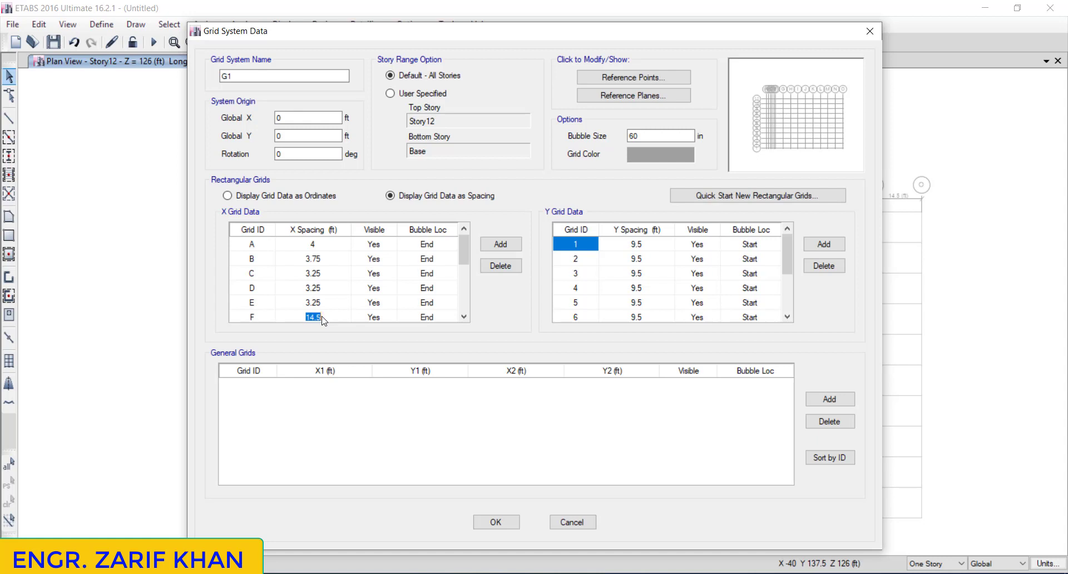
pyautogui.write('11.82')
# Step: Enter 14.5 ft as the X spacing of grid G and keep 14.5 ft for grids H, I and J
pyautogui.moveTo(461, 267); pyautogui.dragTo(462, 276)
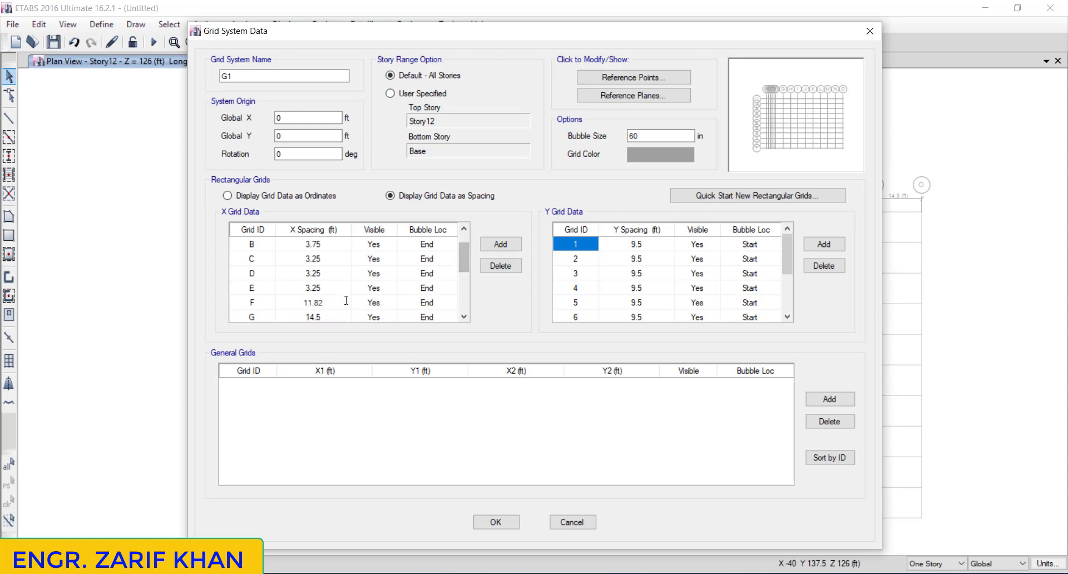
pyautogui.click(324, 318)
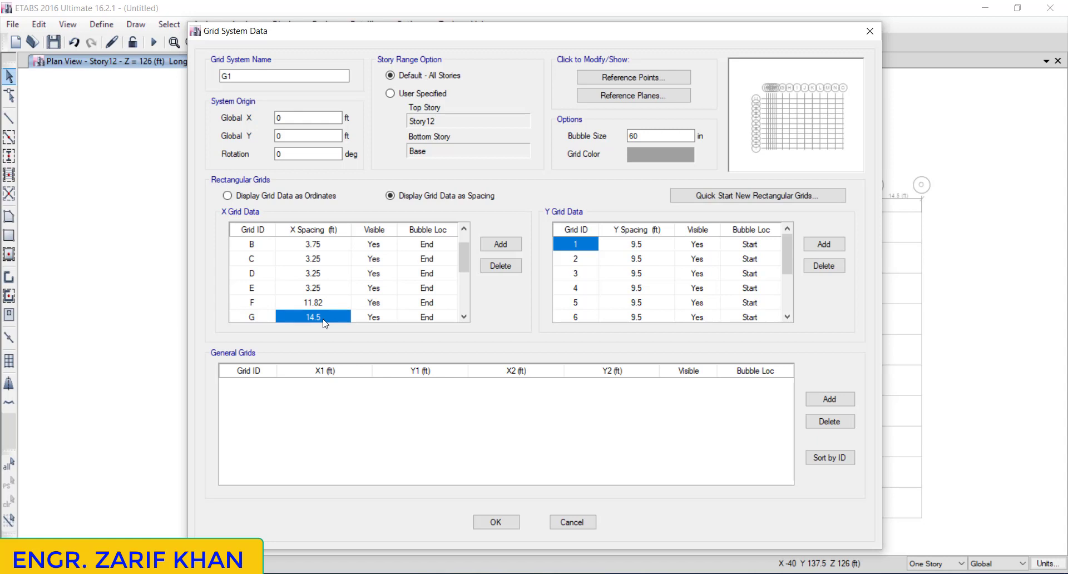
pyautogui.write('14.5')
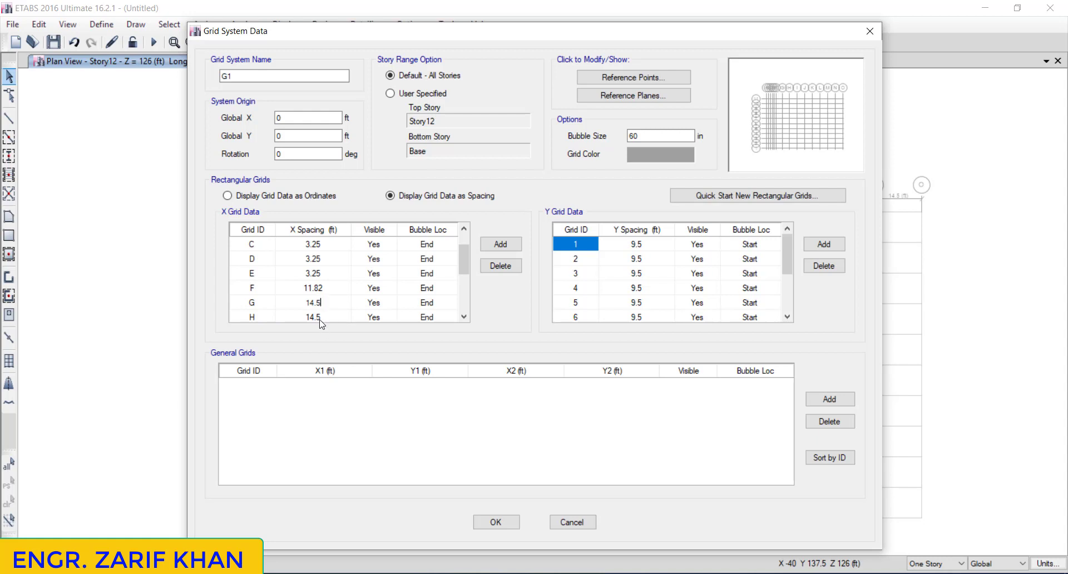
pyautogui.click(320, 318)
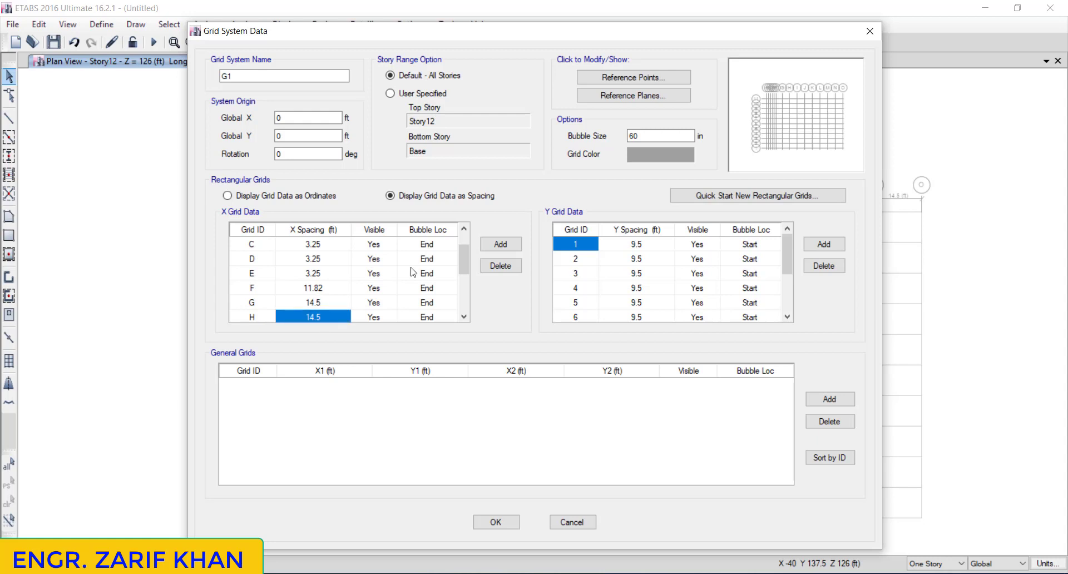
pyautogui.moveTo(461, 258); pyautogui.dragTo(463, 269)
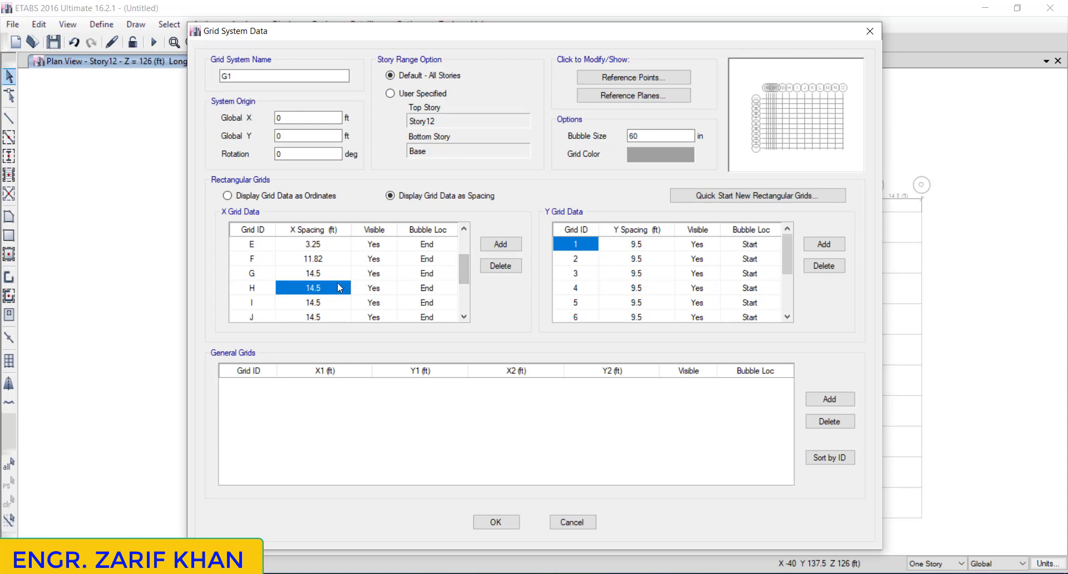
pyautogui.click(321, 308)
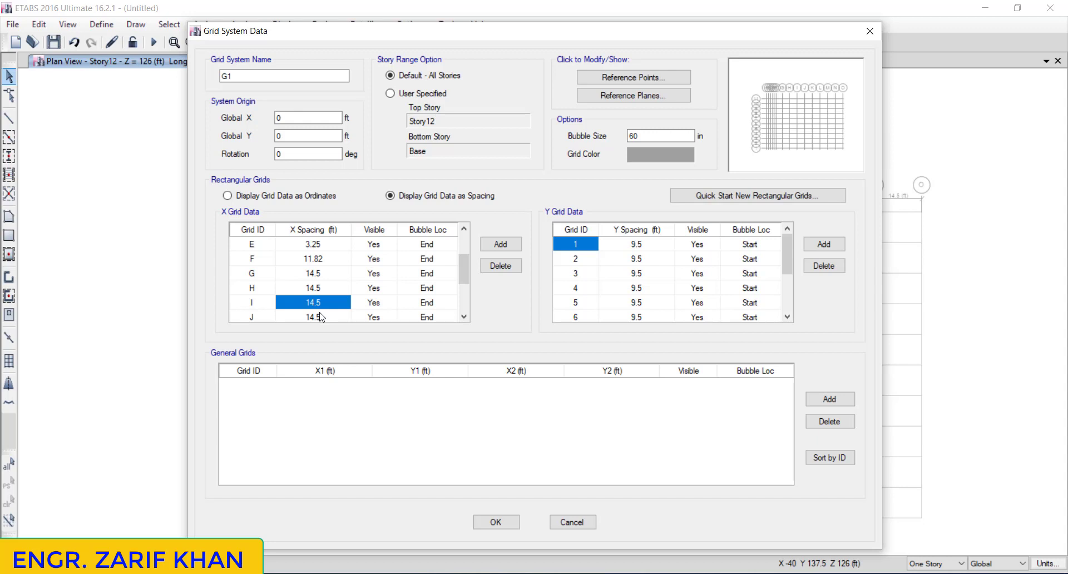
pyautogui.click(325, 318)
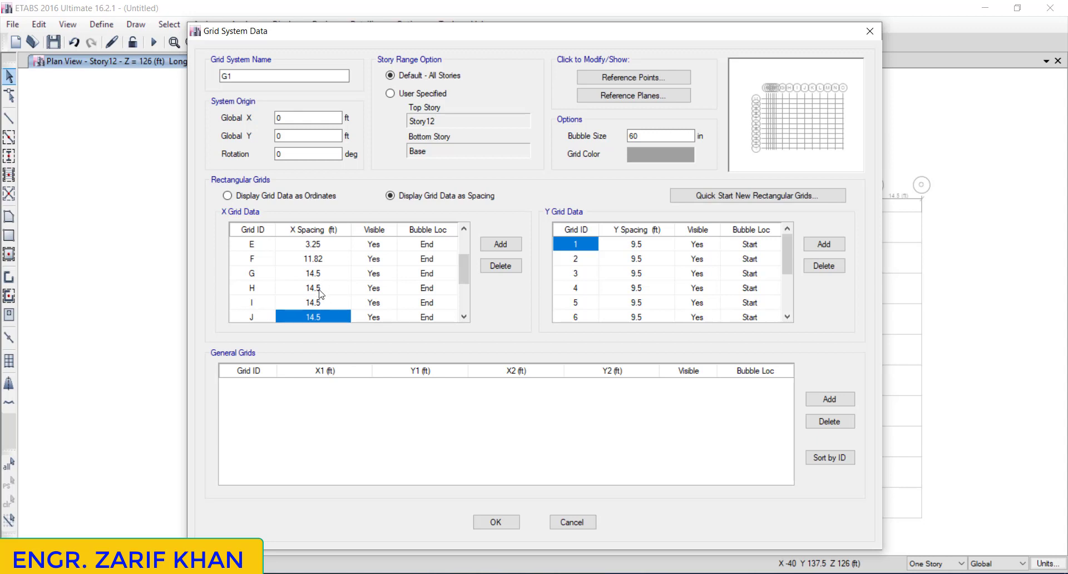
pyautogui.click(320, 318)
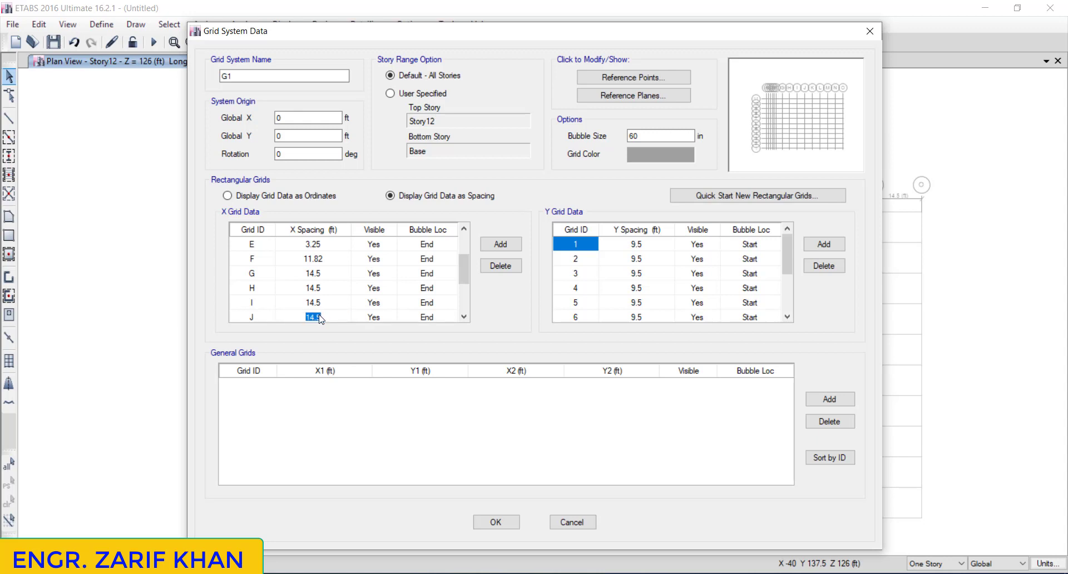
pyautogui.press('Return')
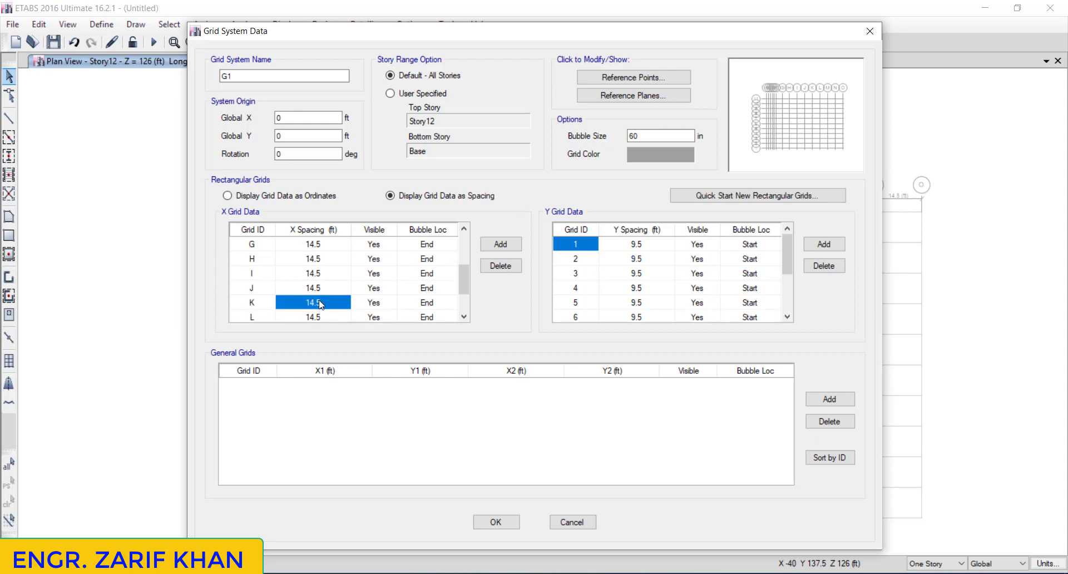
# Step: Set the X spacing to 10 ft for grid K, 5 ft for grids L and M, and 4 ft for grid N
pyautogui.click(321, 304)
pyautogui.write('10')
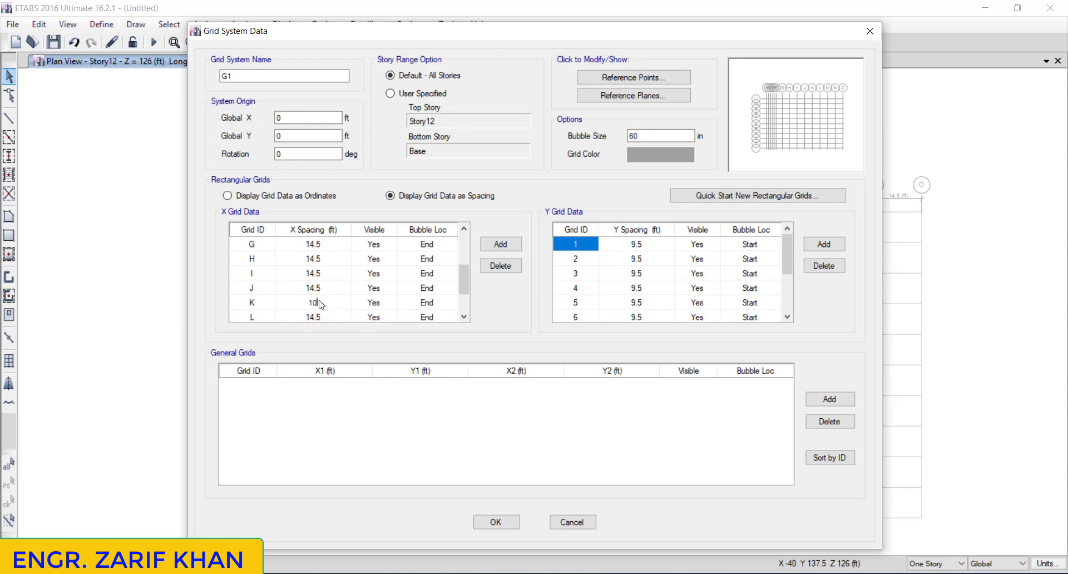
pyautogui.click(319, 315)
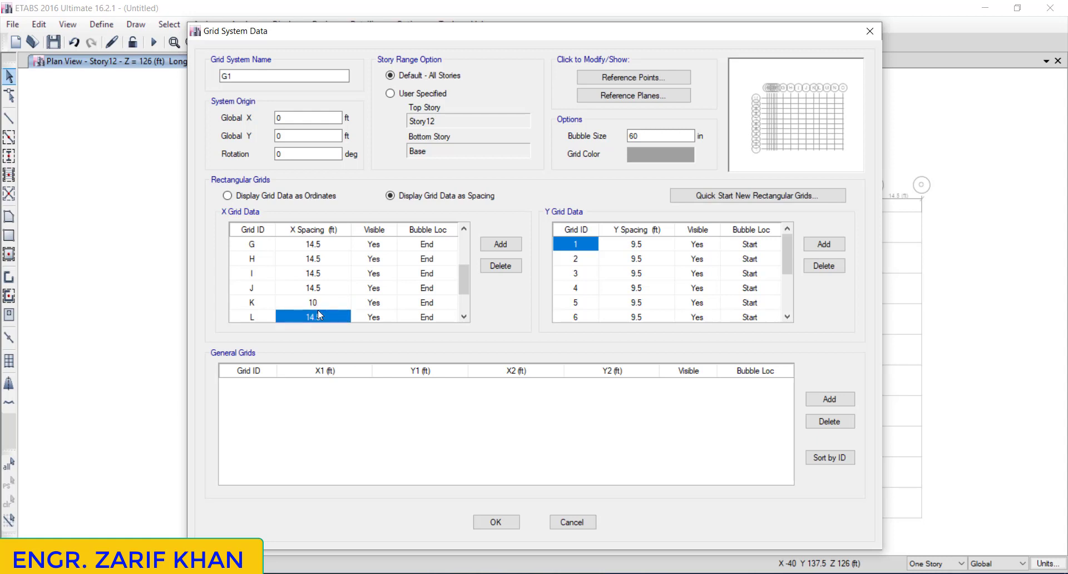
pyautogui.write('5')
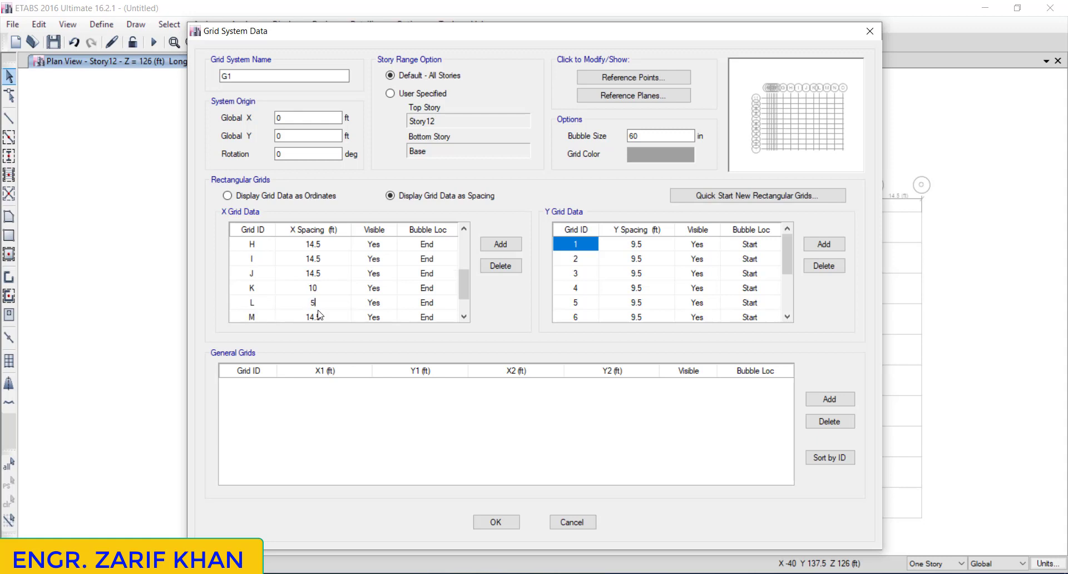
pyautogui.click(319, 316)
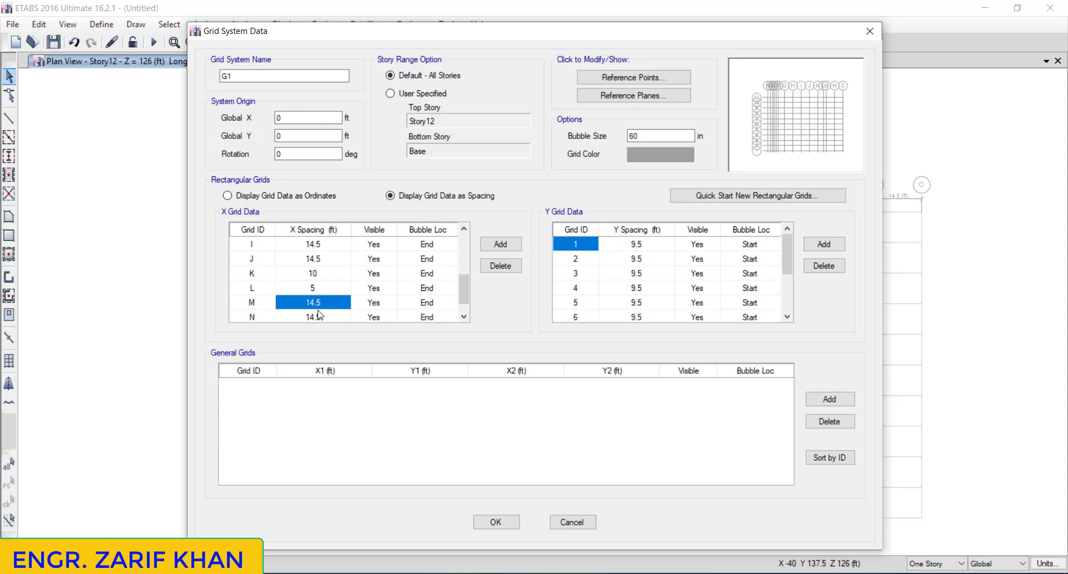
pyautogui.write('5')
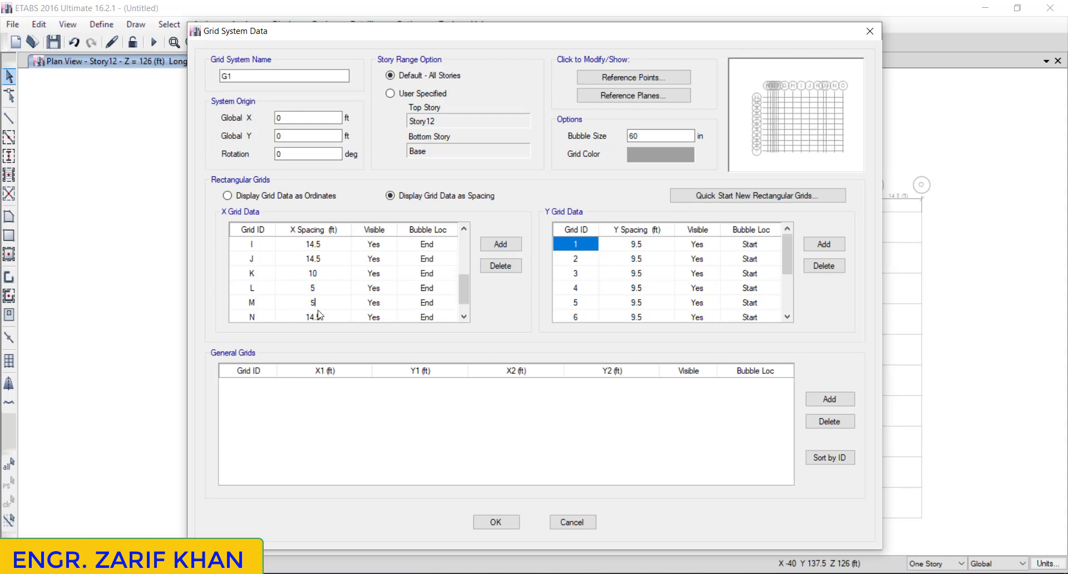
pyautogui.click(319, 315)
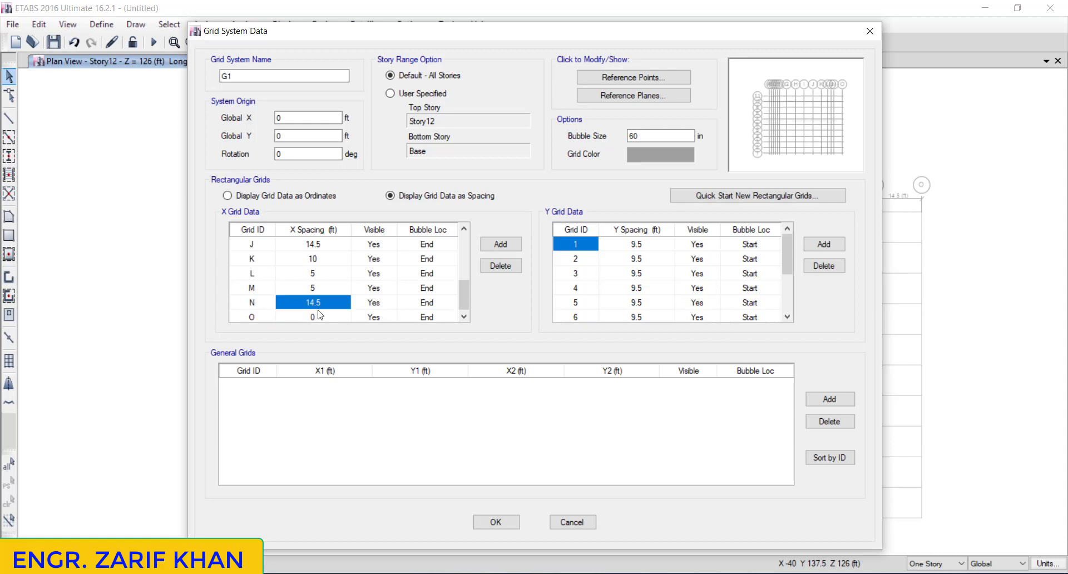
pyautogui.write('4')
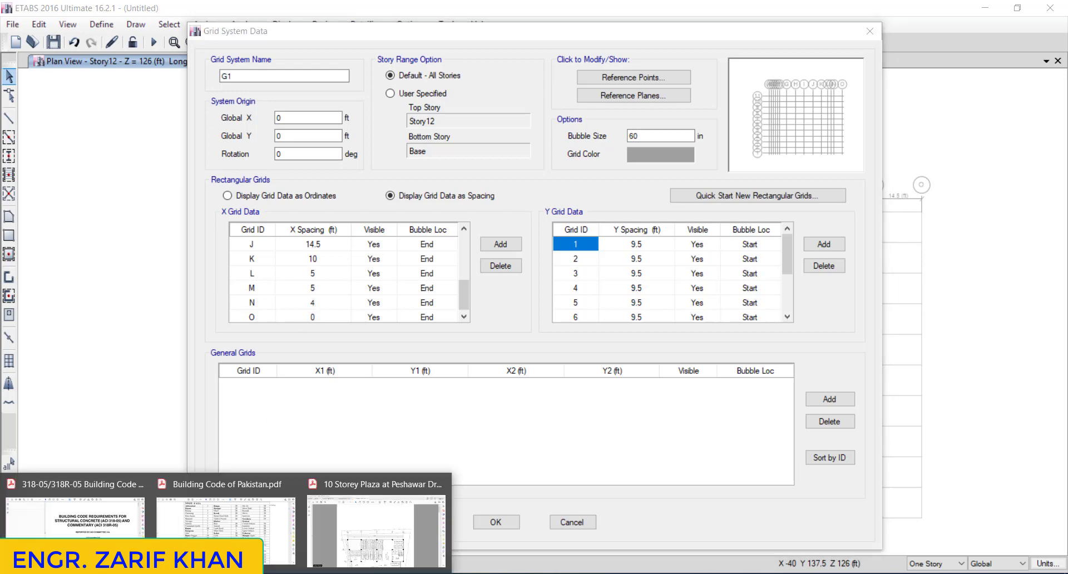
# Step: Check the spacings against the 10 Storey Plaza at Peshawar drawings and apply the edited X grid data to the ETABS model
pyautogui.click(365, 527)
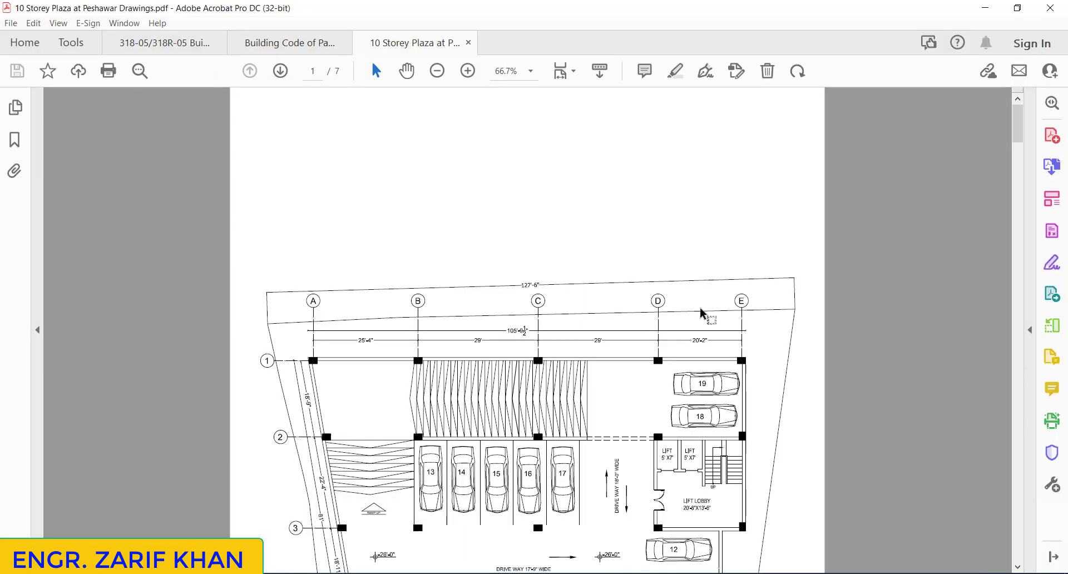
pyautogui.moveTo(1021, 121); pyautogui.dragTo(975, 463)
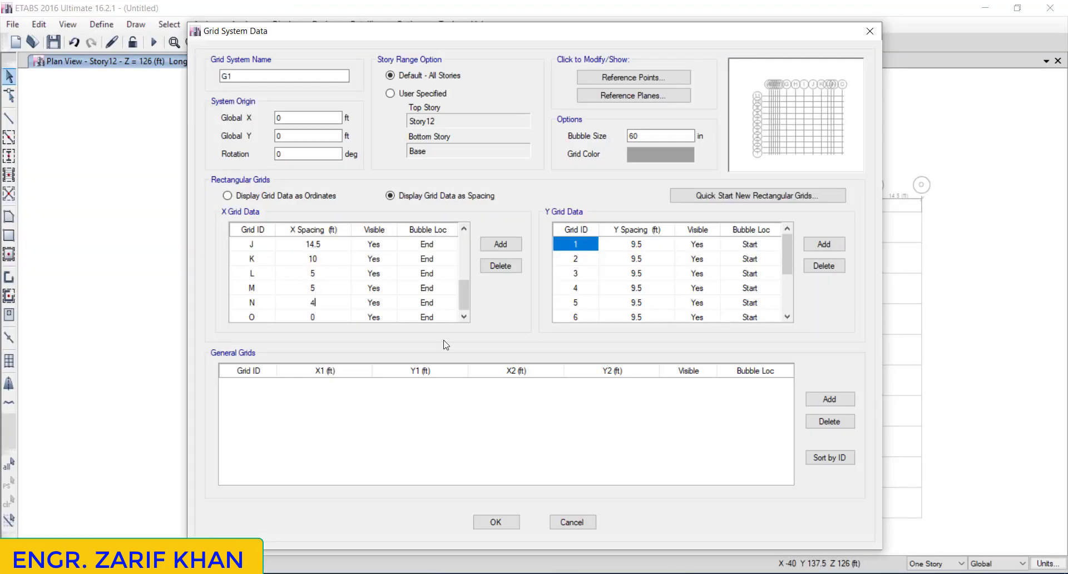
pyautogui.click(511, 524)
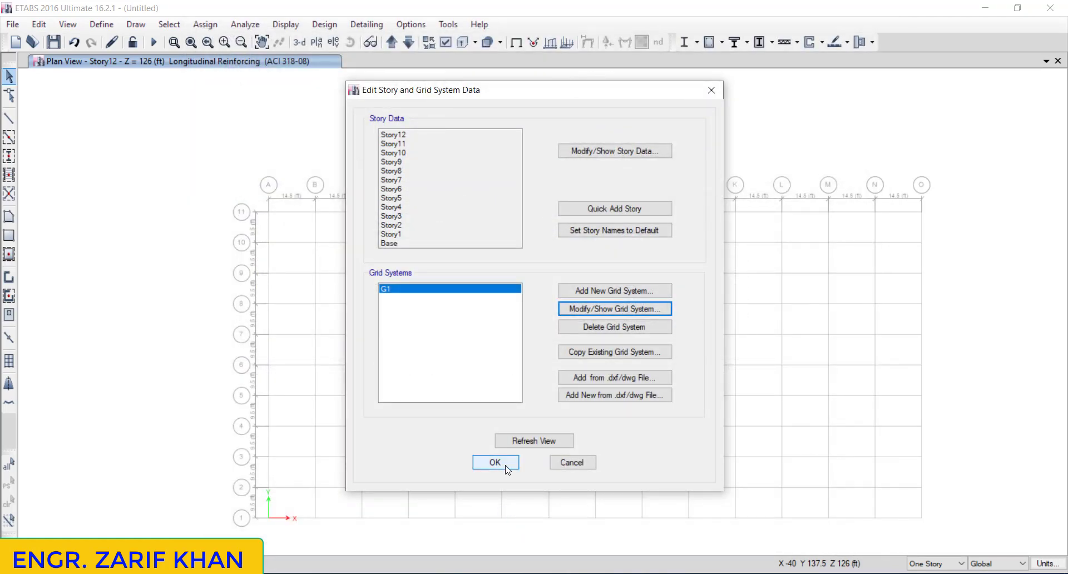
pyautogui.click(496, 463)
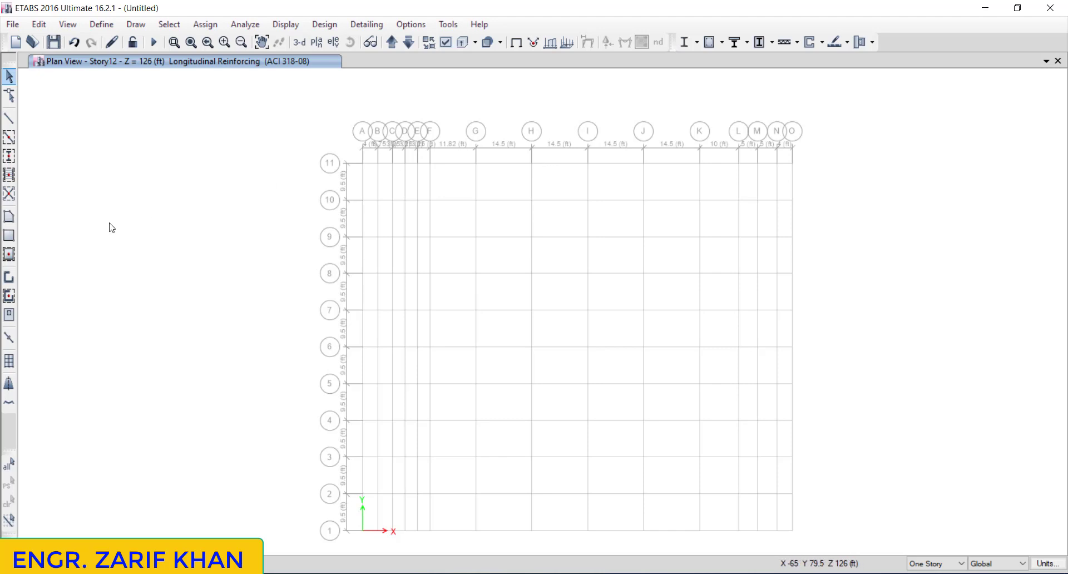
# Step: Reopen grid system G1 for editing with its data displayed as spacing, and set the Y spacing of grid 1 to 4 ft
pyautogui.click(37, 25)
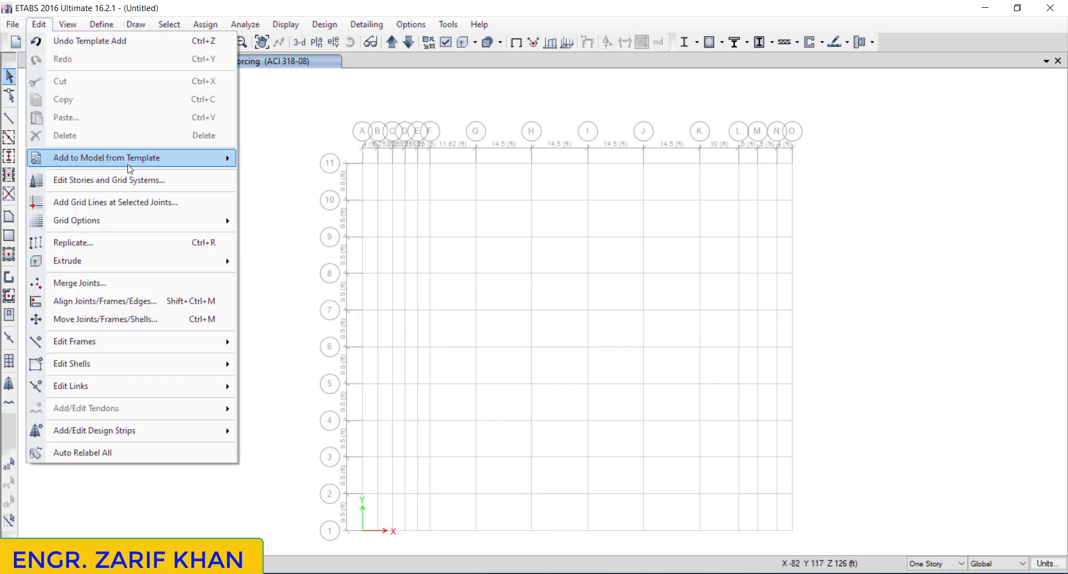
pyautogui.moveTo(130, 168)
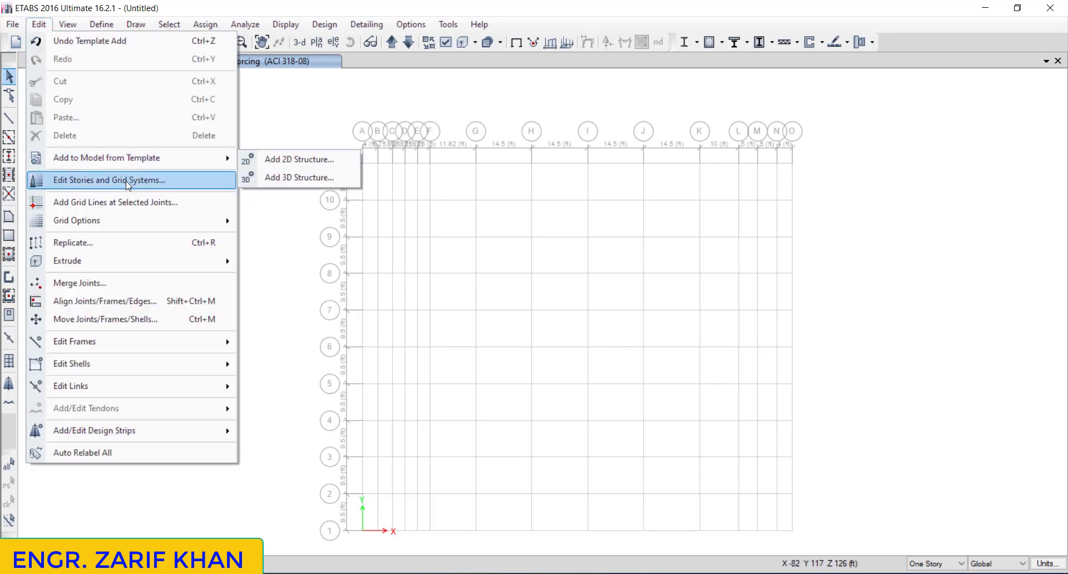
pyautogui.click(125, 181)
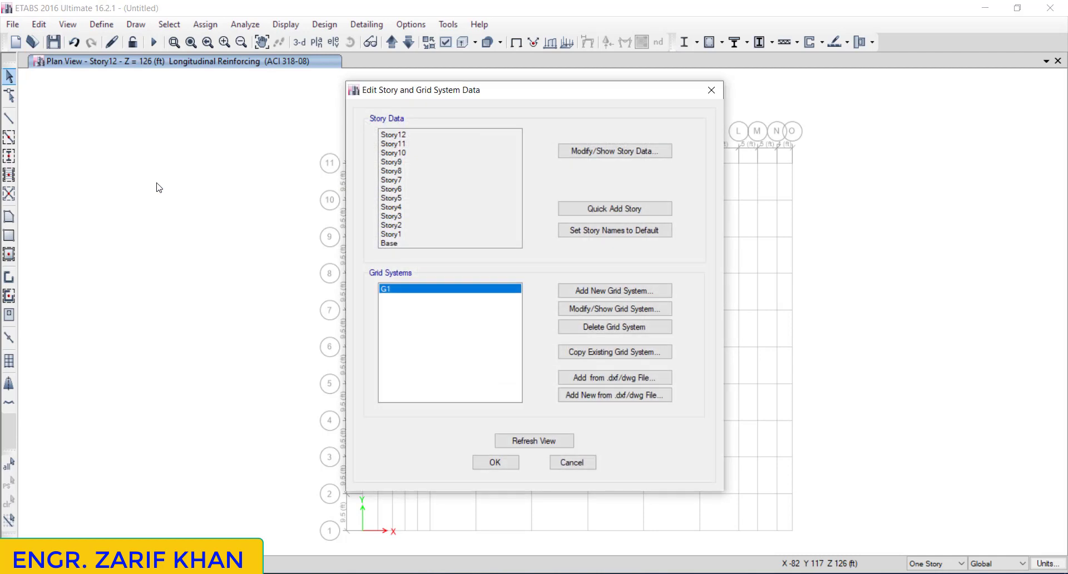
pyautogui.click(609, 313)
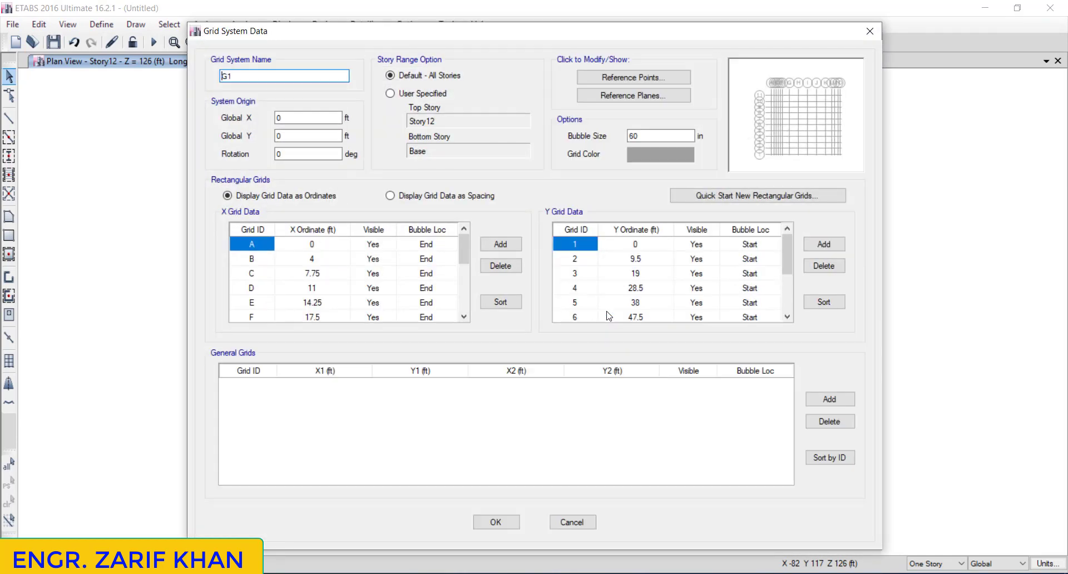
pyautogui.click(409, 199)
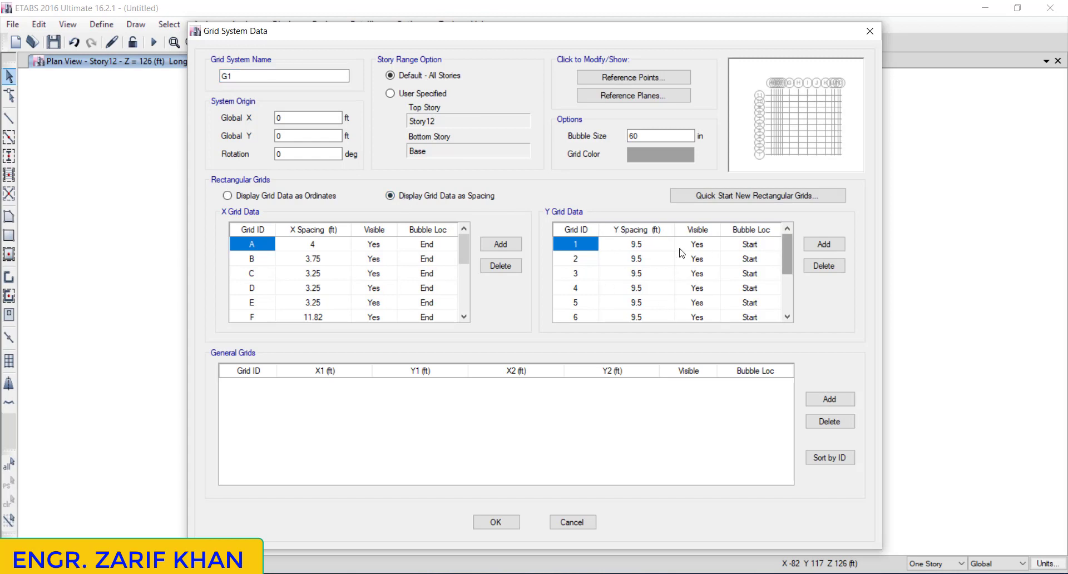
pyautogui.click(643, 250)
pyautogui.write('4')
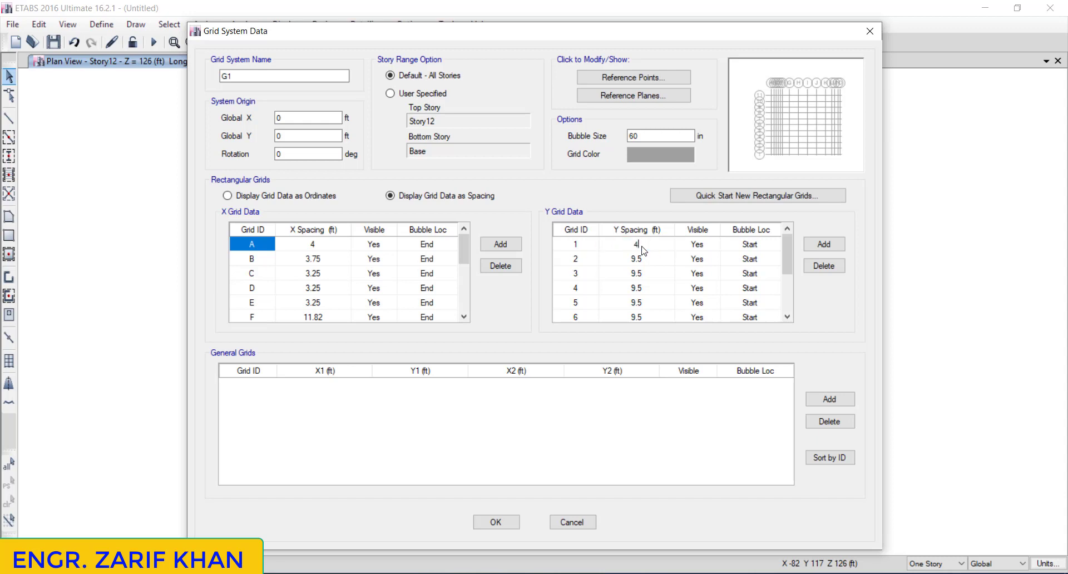
pyautogui.press('Return')
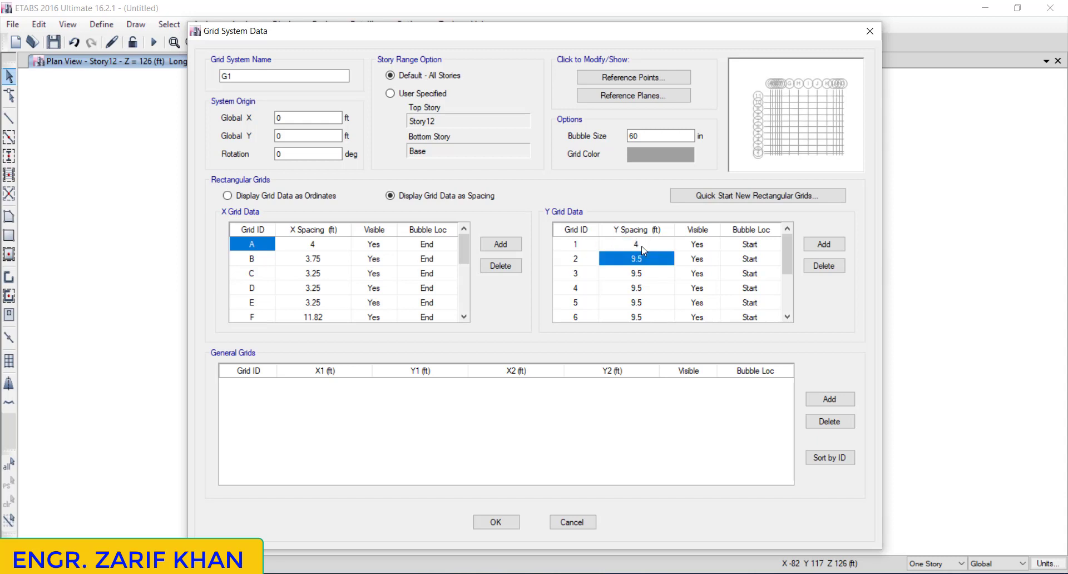
# Step: Set the Y spacing of grids 2 and 3 to 9.58 ft each
pyautogui.write('9')
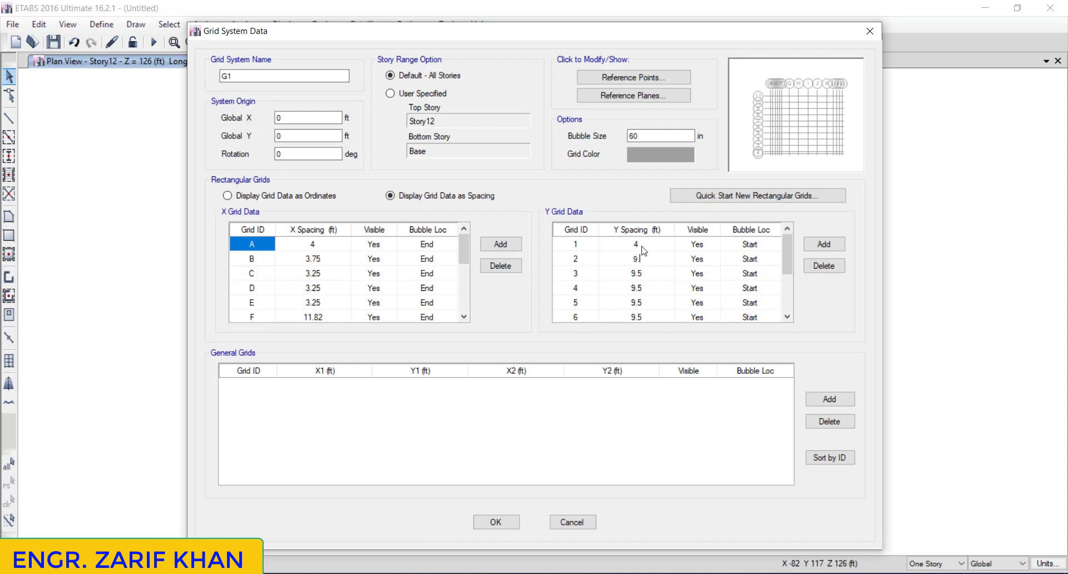
pyautogui.write('.58')
pyautogui.press('Return')
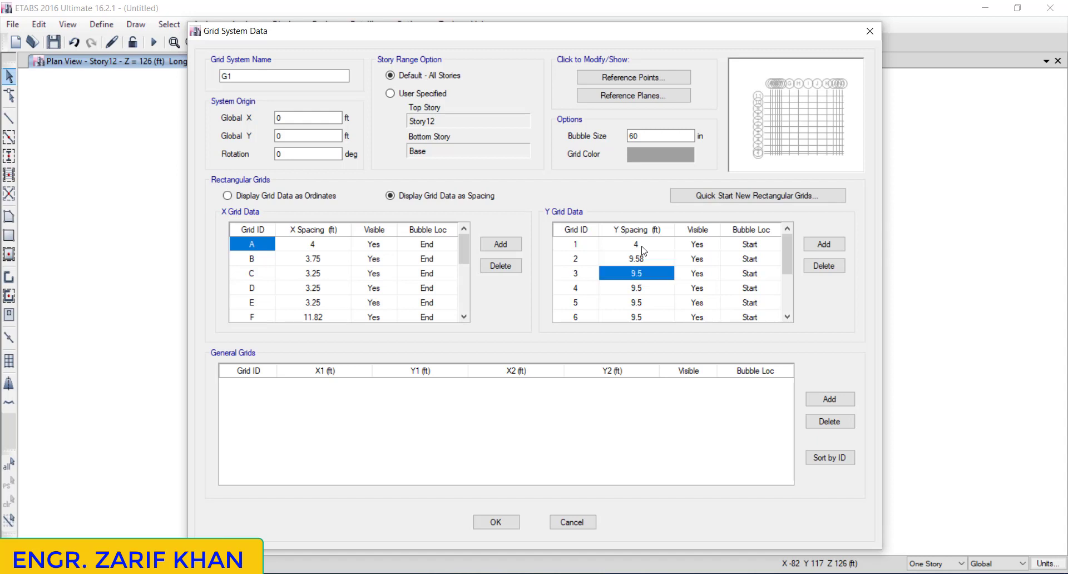
pyautogui.press('BackSpace')
pyautogui.write('9')
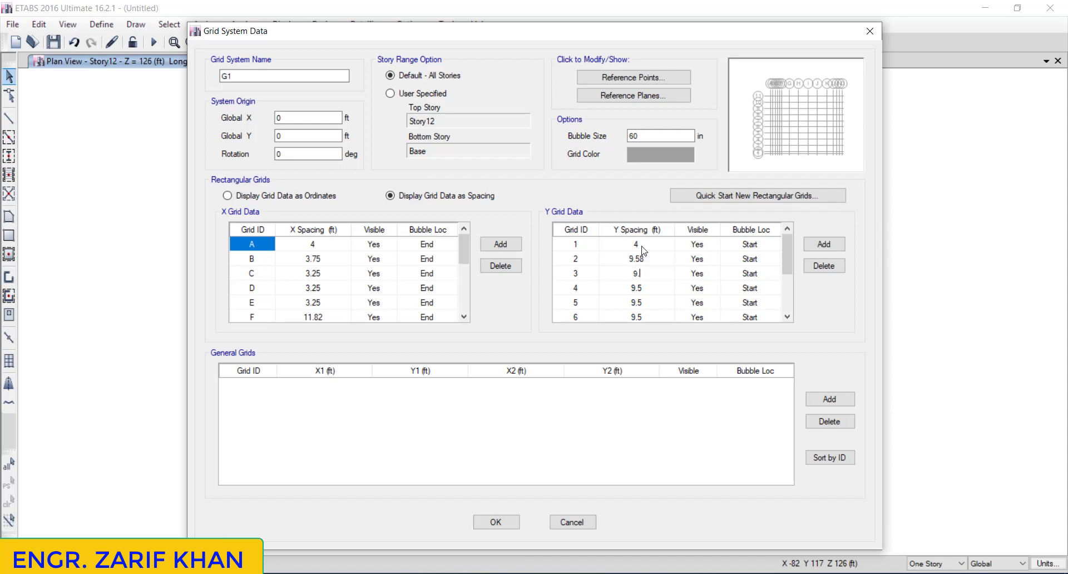
pyautogui.write('.85')
pyautogui.press('BackSpace')
pyautogui.press('BackSpace')
pyautogui.write('58')
pyautogui.press('Return')
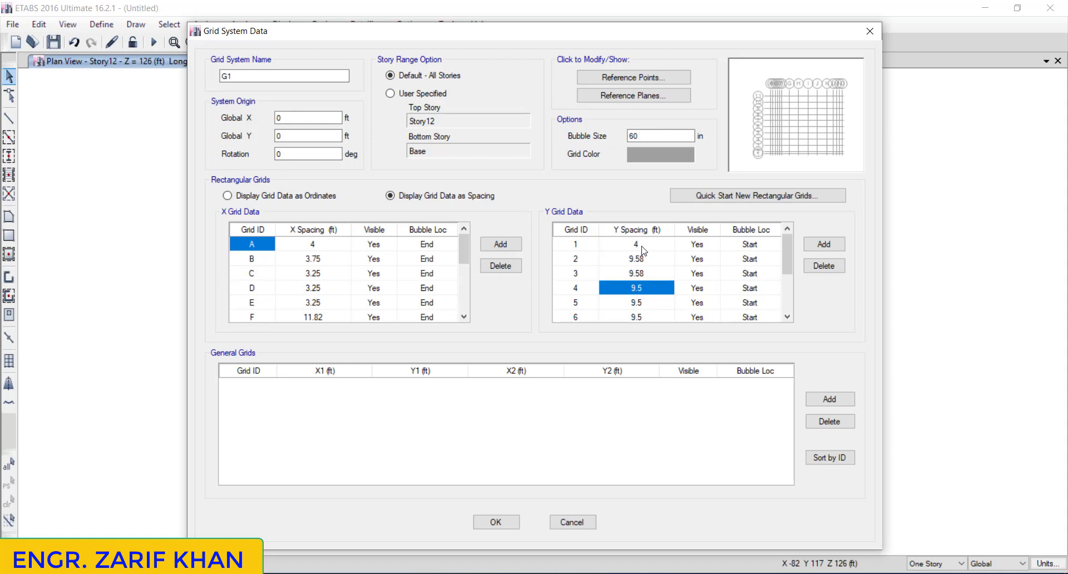
# Step: Set the Y spacing of grids 4 and 5 to 9.33 ft each
pyautogui.write('9')
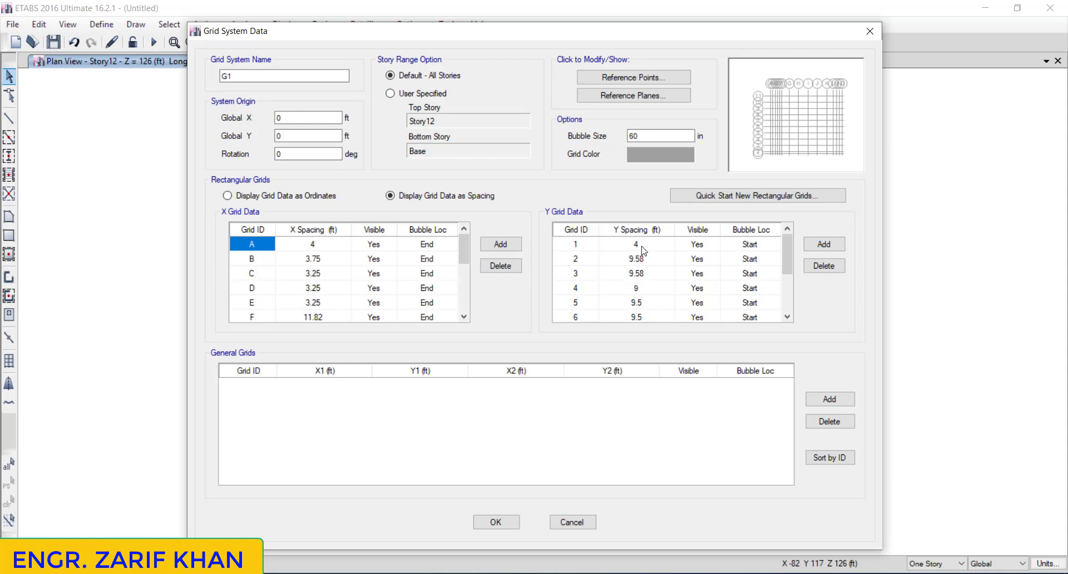
pyautogui.write('.33')
pyautogui.press('Return')
pyautogui.write('9.33')
pyautogui.press('Return')
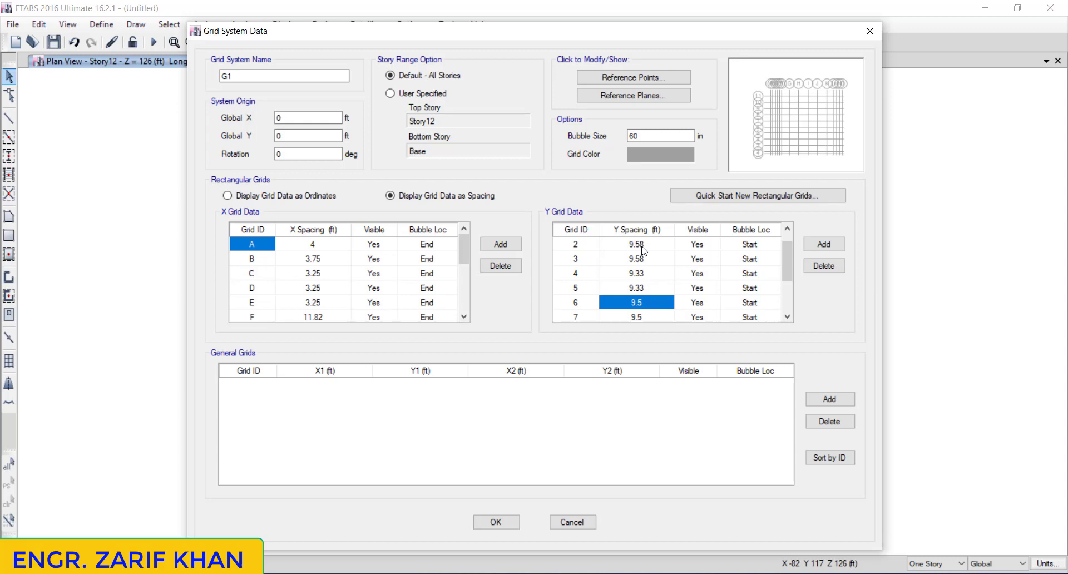
# Step: Set the Y spacing of grids 6 and 7 to 11 ft each
pyautogui.write('11')
pyautogui.press('Return')
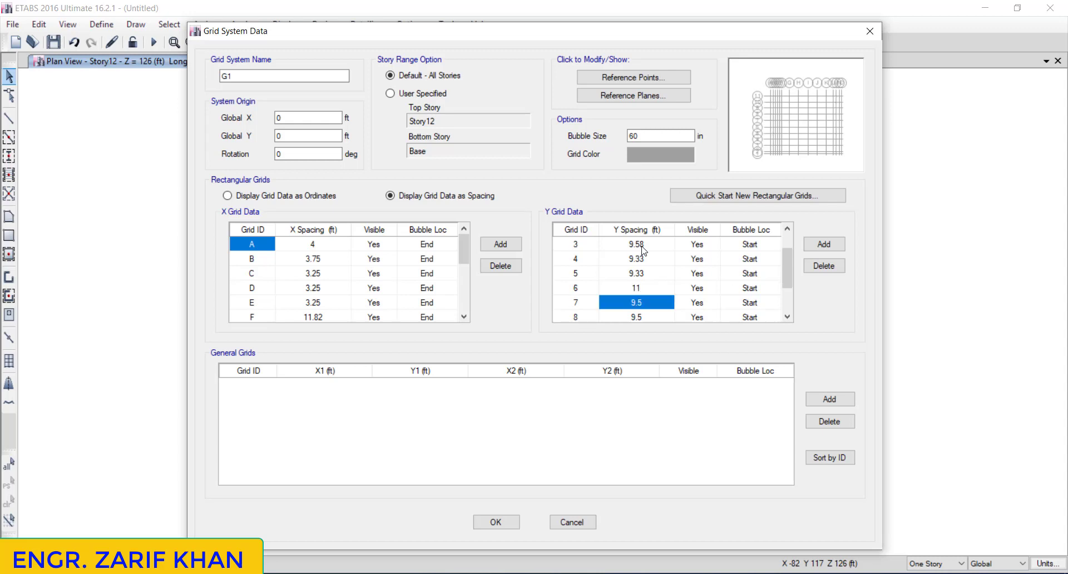
pyautogui.write('11')
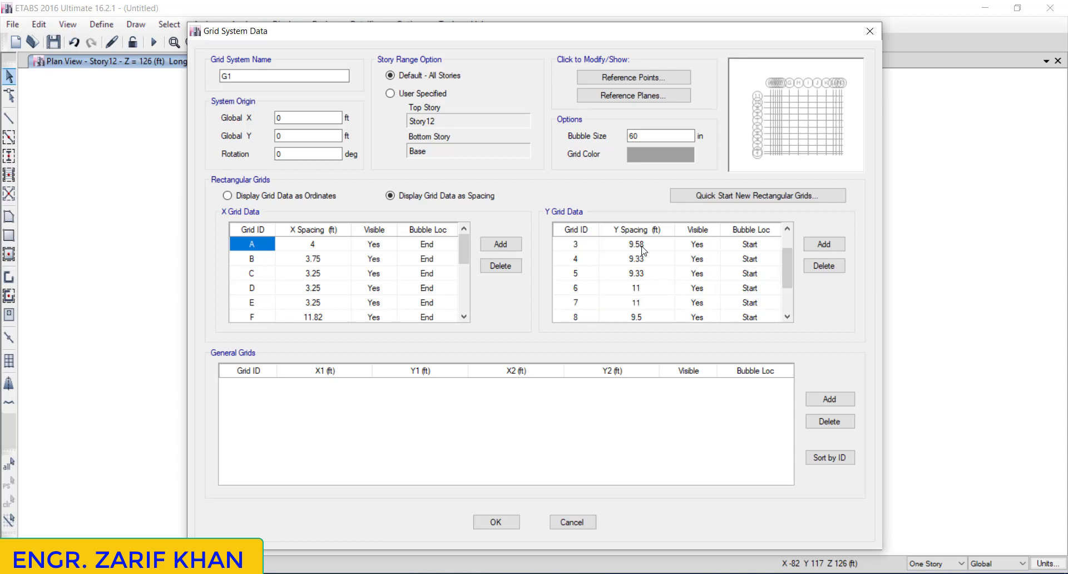
pyautogui.press('Return')
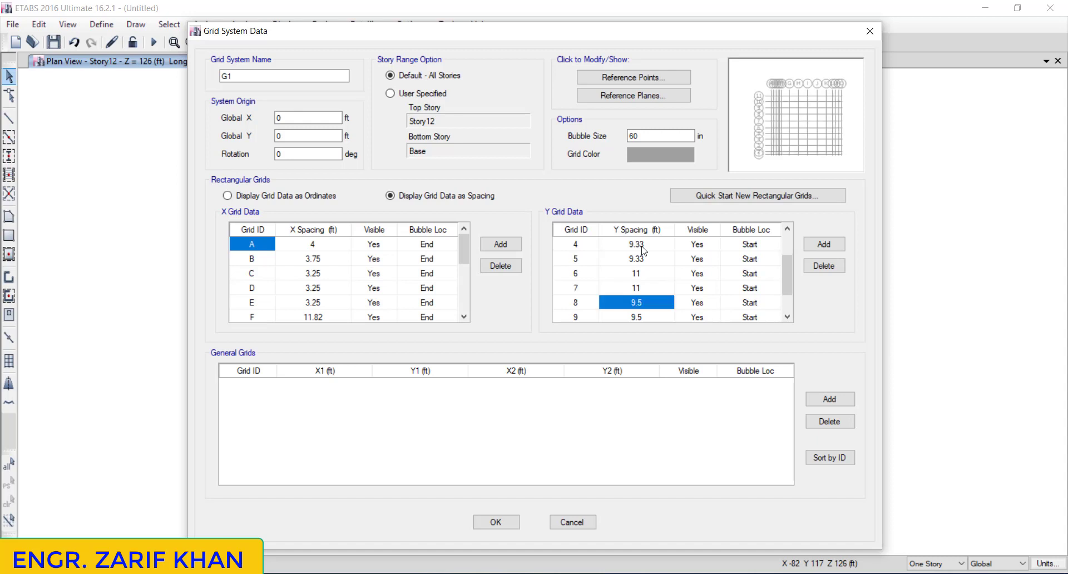
# Step: Set the Y spacing of grids 8 and 9 to 9.25 ft each
pyautogui.write('9.25')
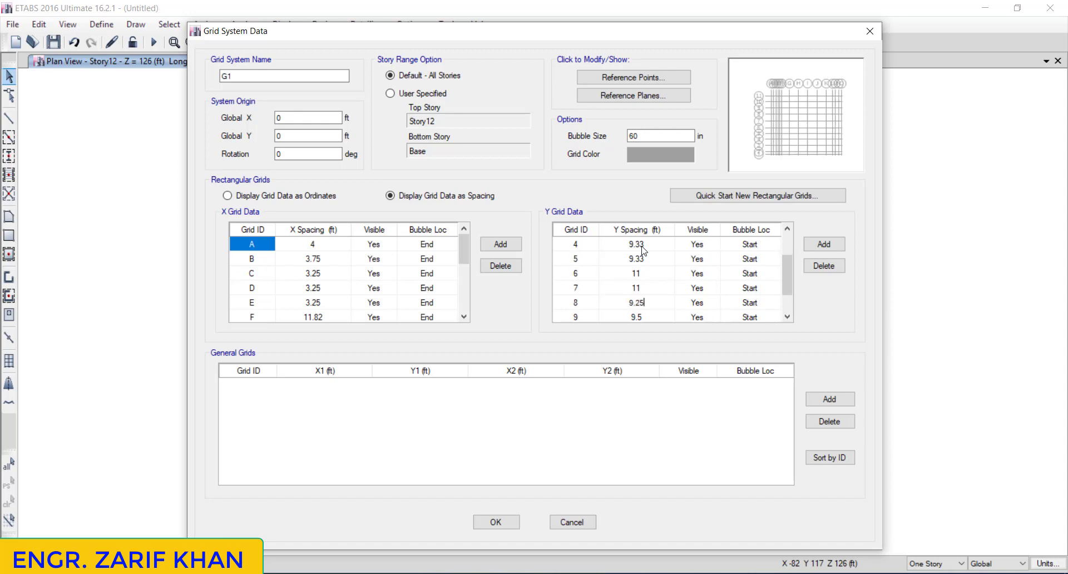
pyautogui.press('Return')
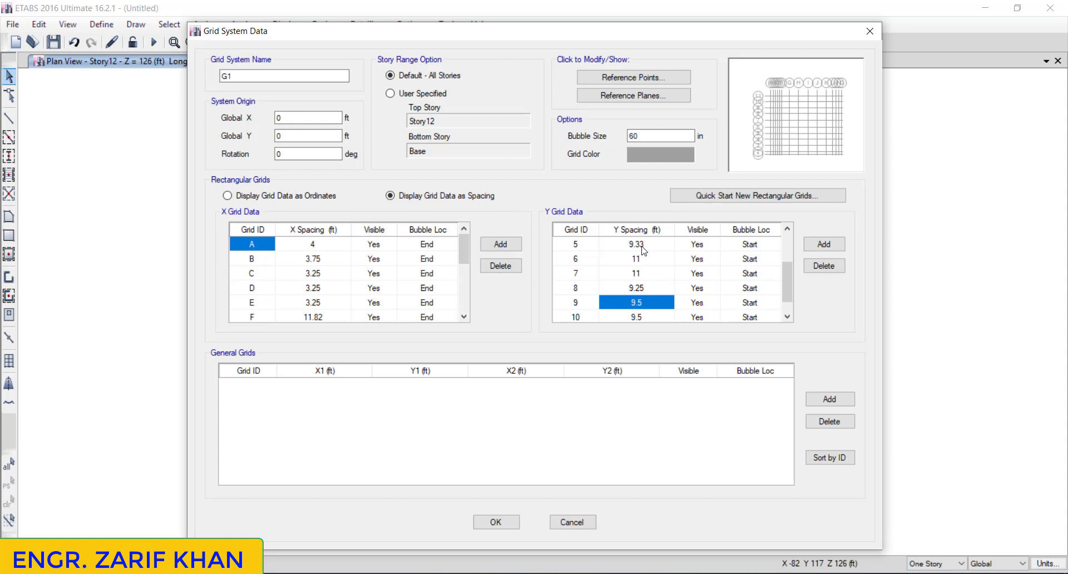
pyautogui.write('9.25')
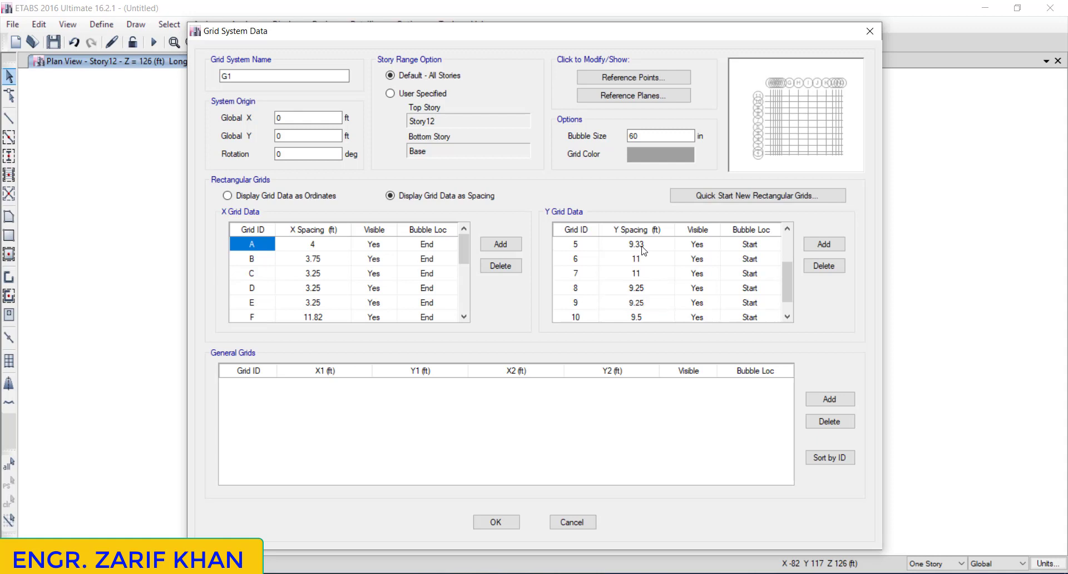
pyautogui.press('Return')
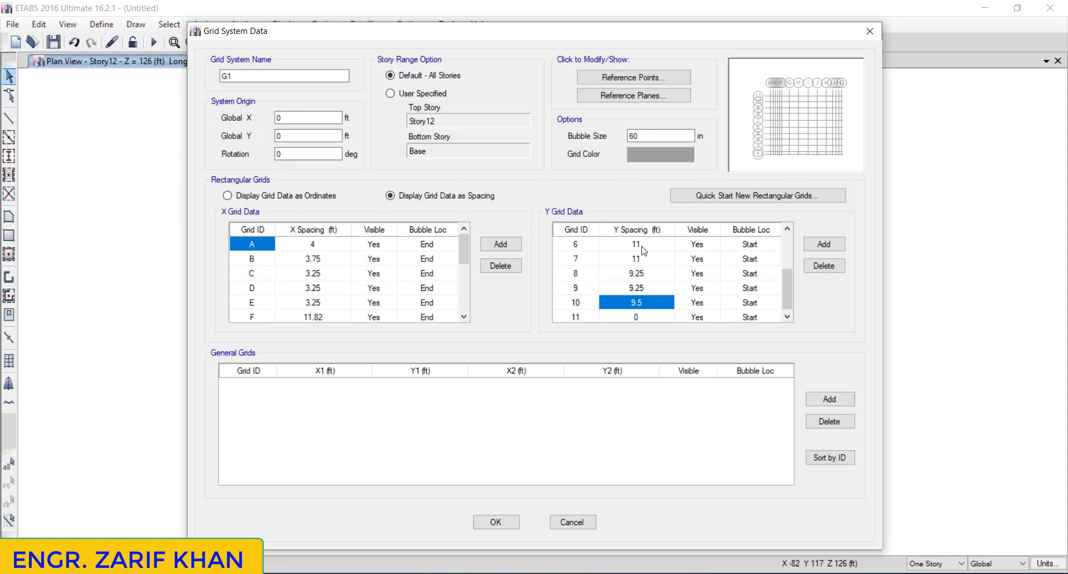
# Step: Set the Y spacing of grid 10 to 4 ft and apply the grid system changes to the model
pyautogui.write('4')
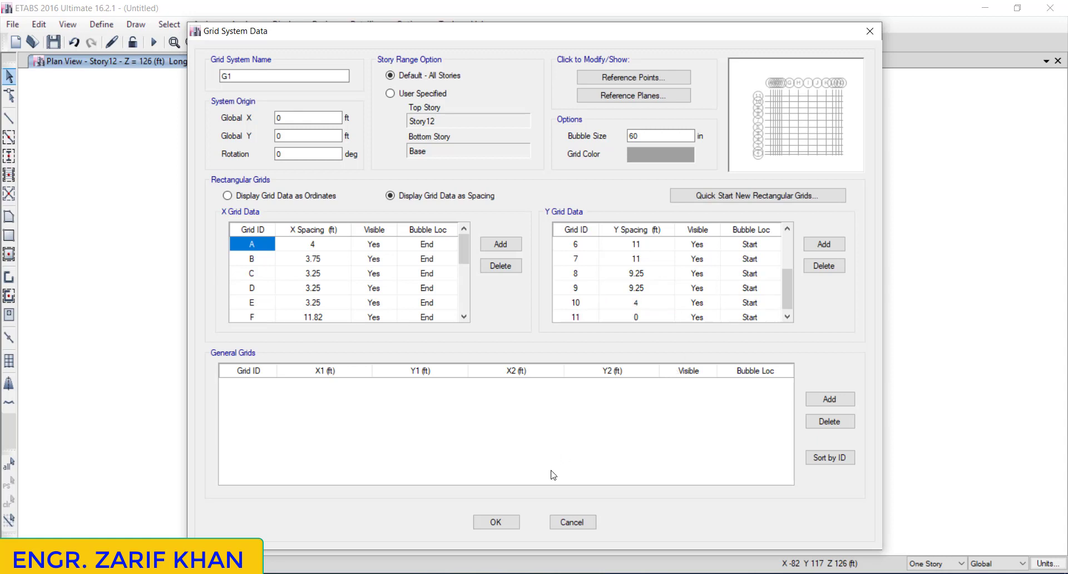
pyautogui.click(505, 524)
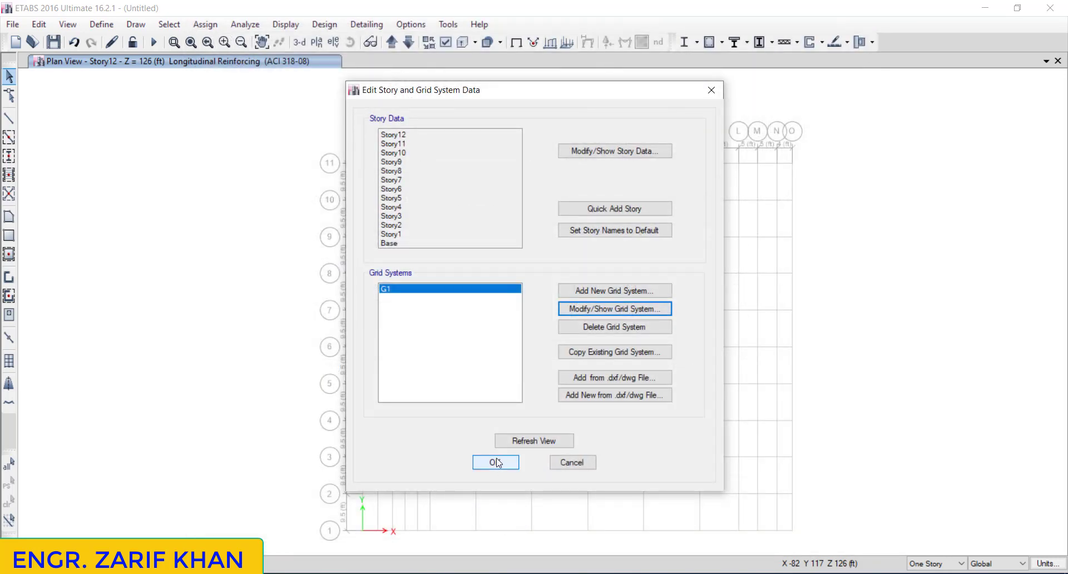
pyautogui.click(493, 462)
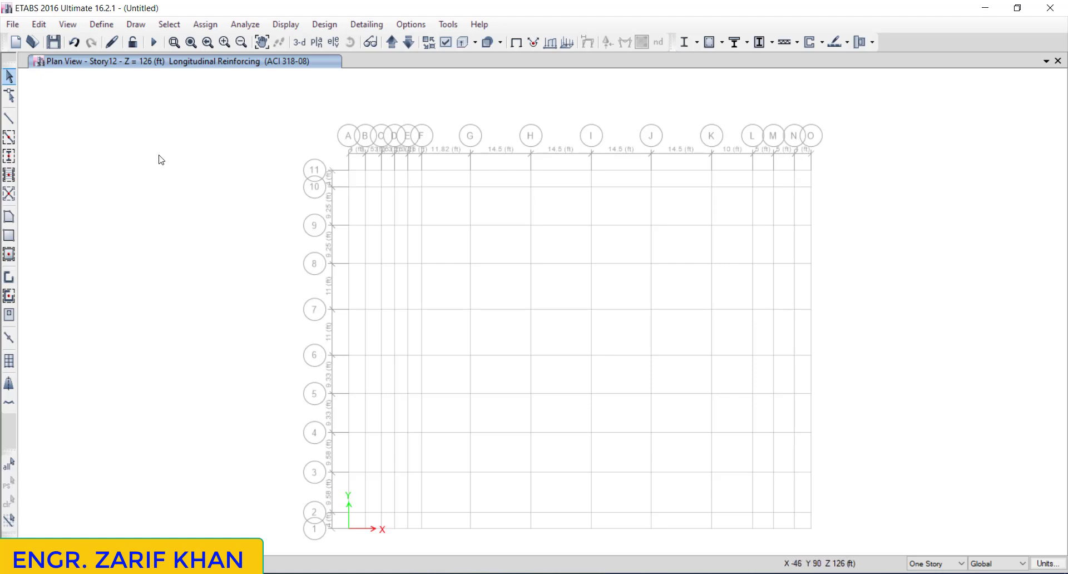
# Step: Save the model in the Model folder under the file name "10 Storey Plaza at Peshawar"
pyautogui.click(13, 26)
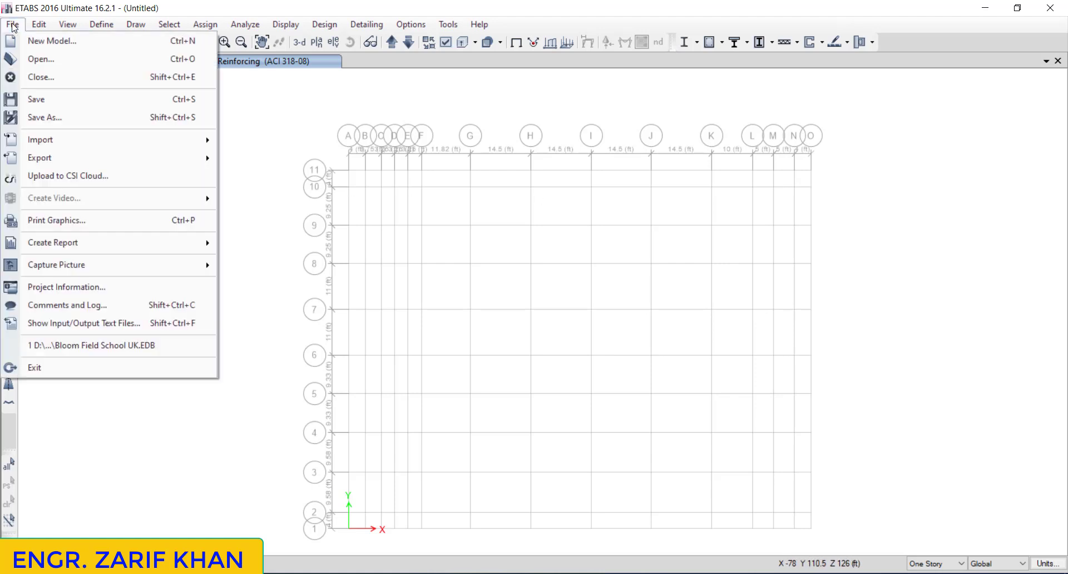
pyautogui.click(70, 118)
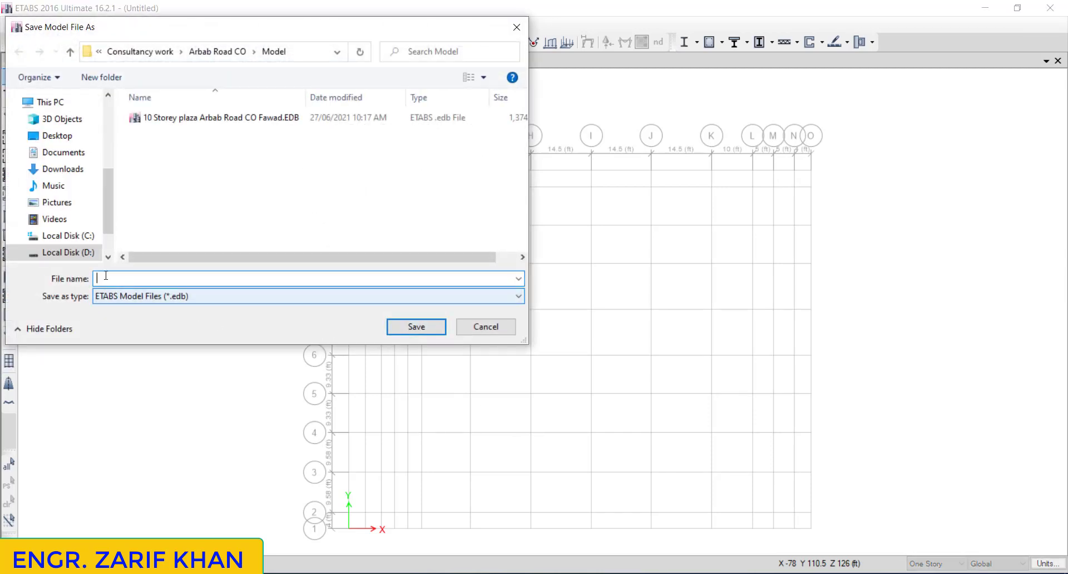
pyautogui.write('10')
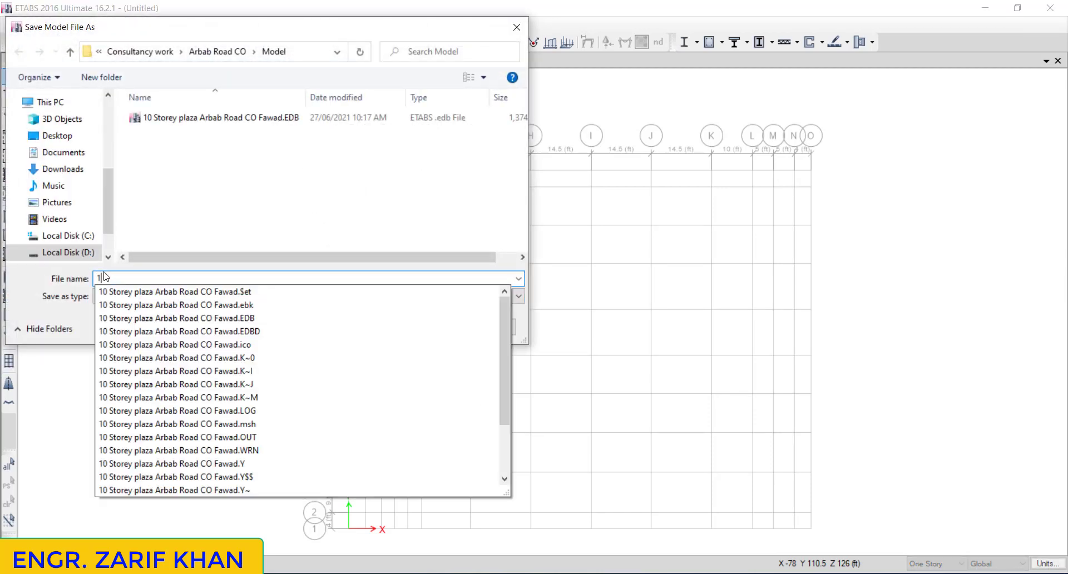
pyautogui.write(' Storey Plaza at')
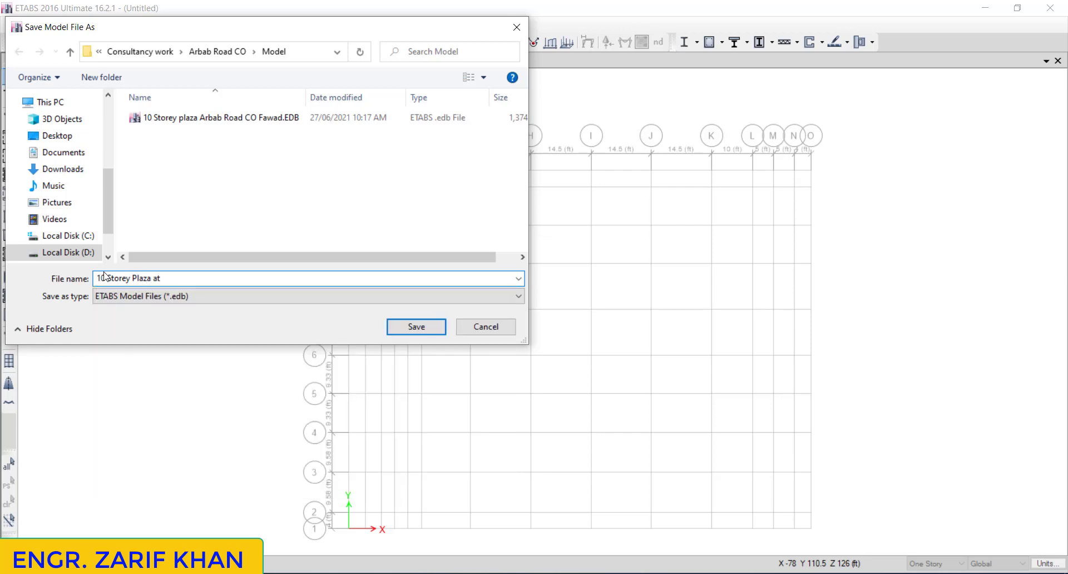
pyautogui.write(' Peshawar')
pyautogui.click(416, 327)
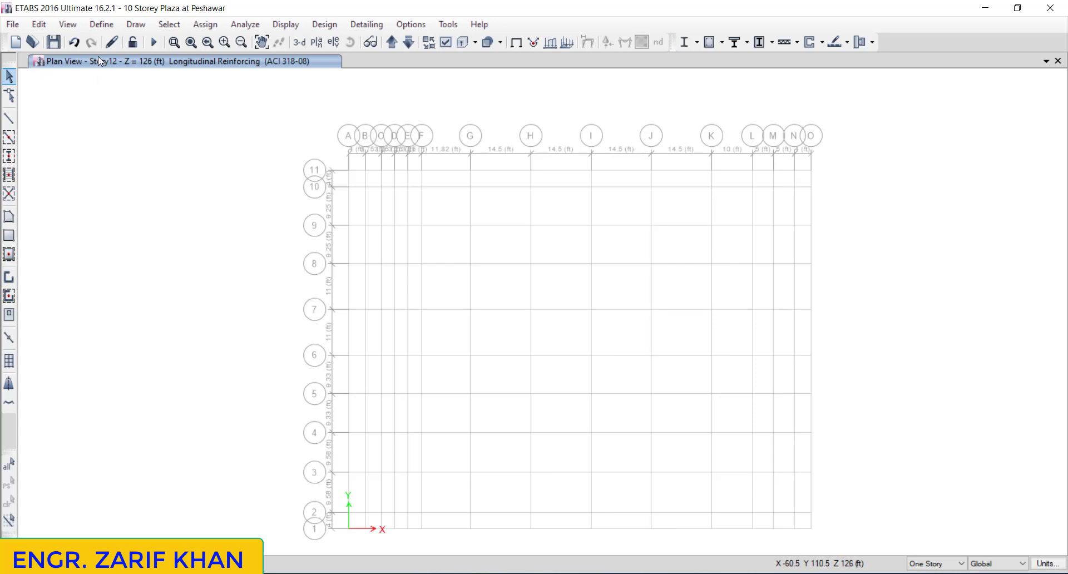
# Step: Open the properties of the C3 KSI concrete material and examine its weight per unit volume and modulus of elasticity
pyautogui.click(101, 25)
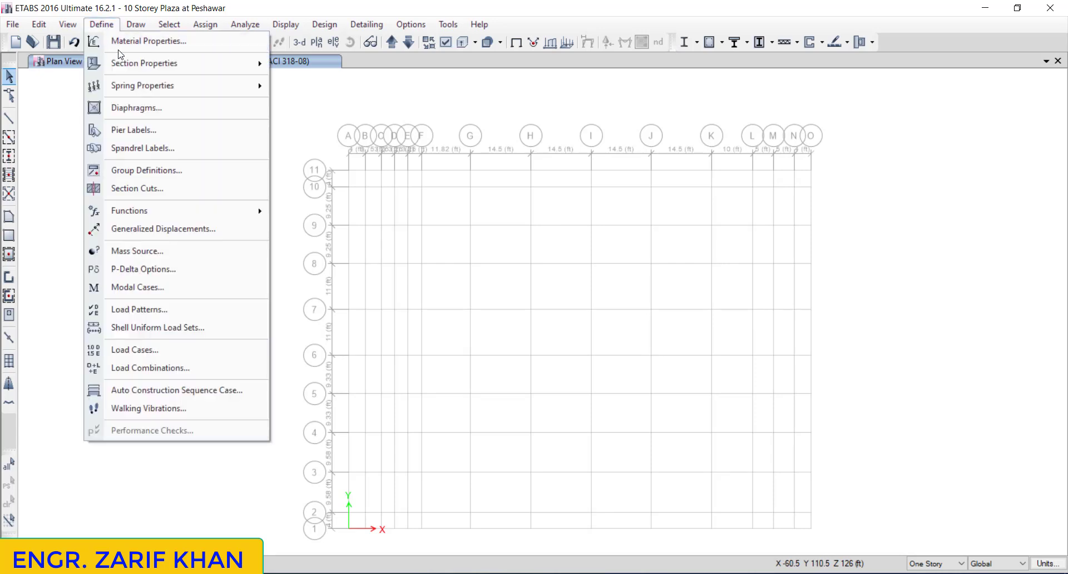
pyautogui.click(118, 43)
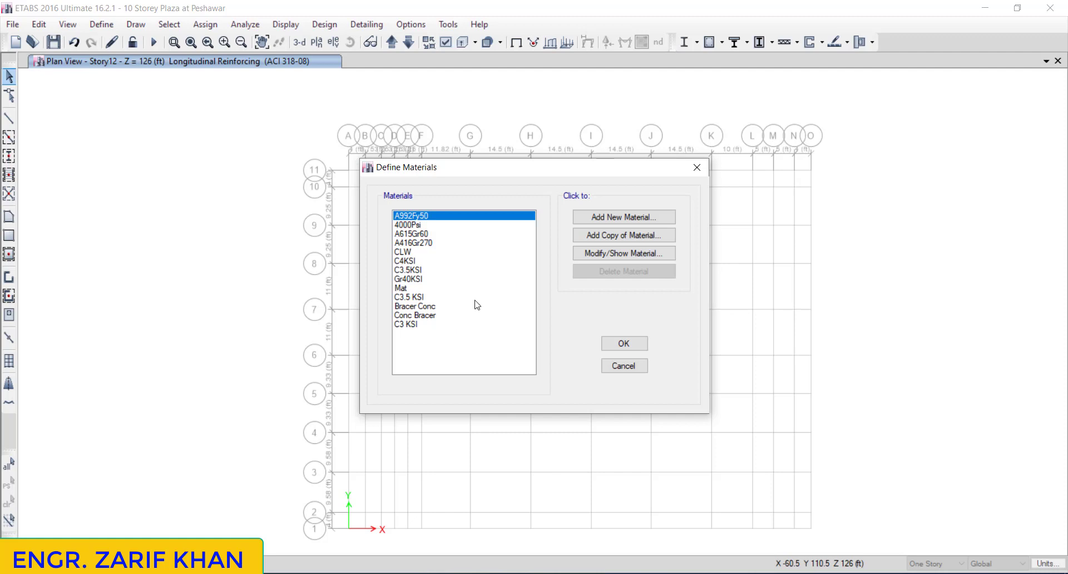
pyautogui.click(412, 325)
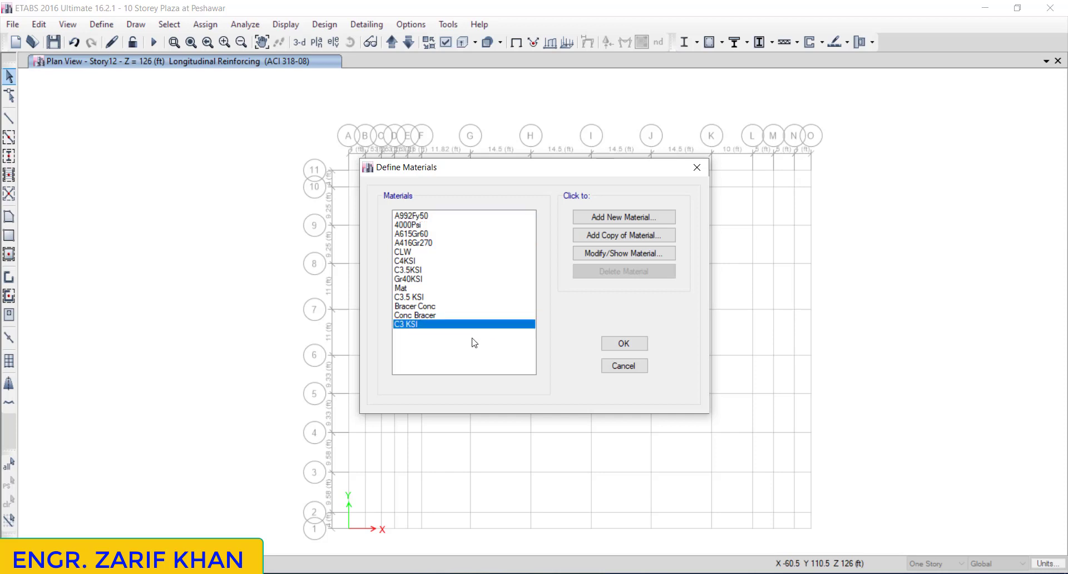
pyautogui.click(595, 256)
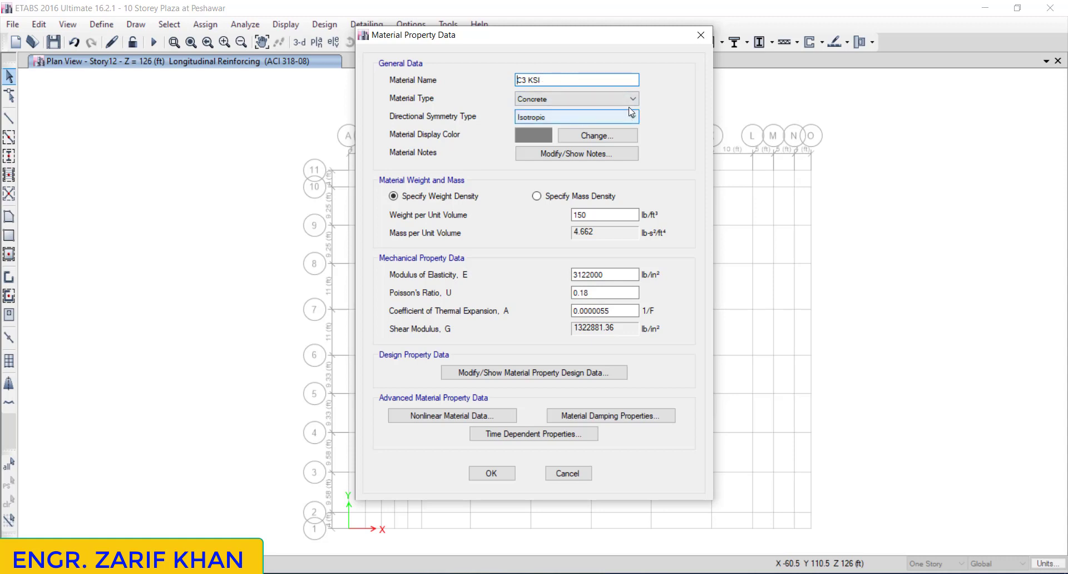
pyautogui.click(597, 216)
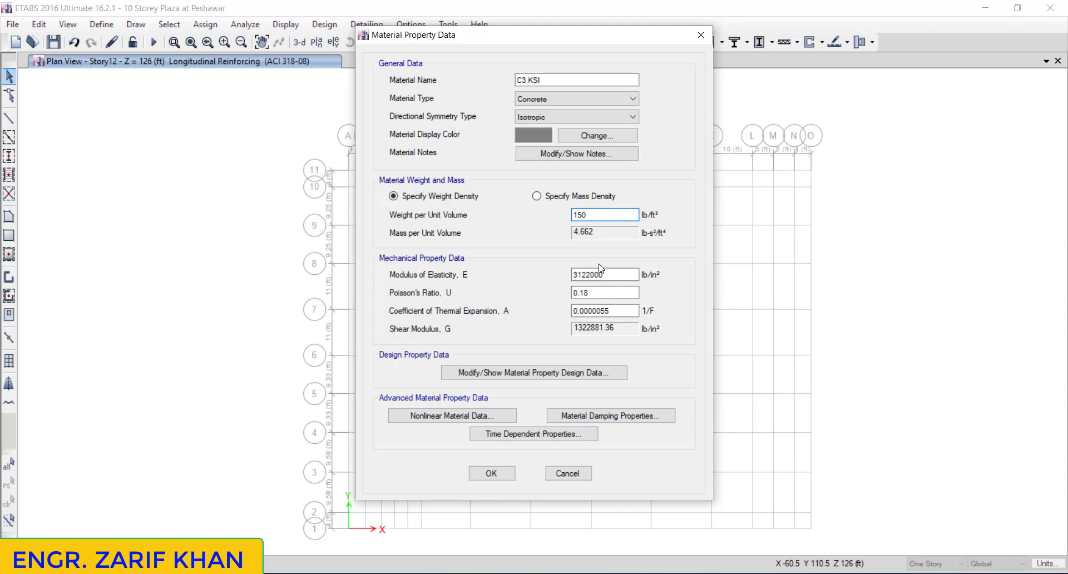
pyautogui.click(613, 275)
# Step: Switch to File Explorer and open the workbook "Arbab Road 06062021 Beam Area.xls" from the Excel folder of Arbab Road CO
pyautogui.click(111, 573)
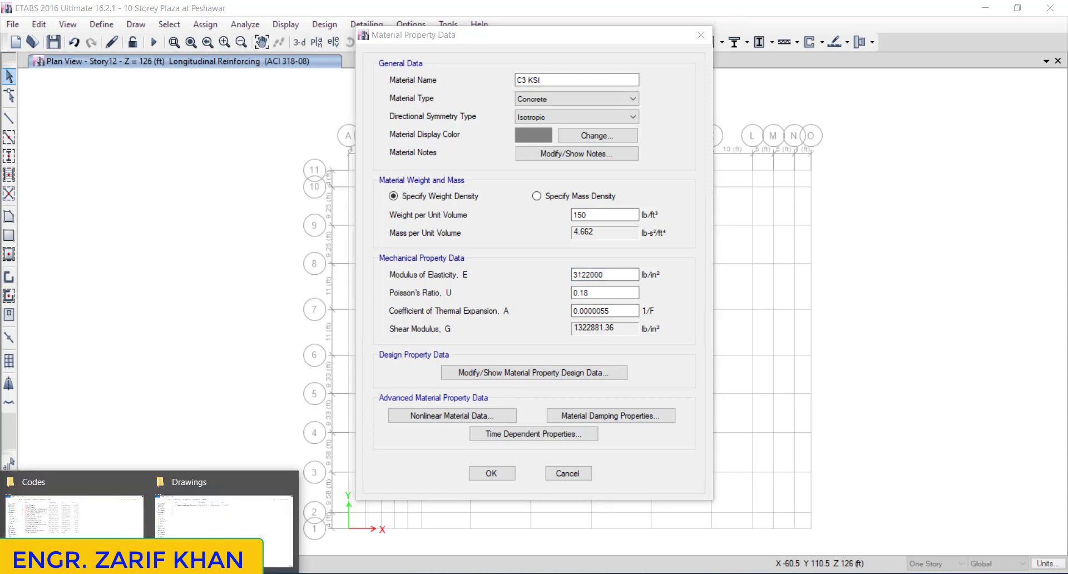
pyautogui.click(223, 518)
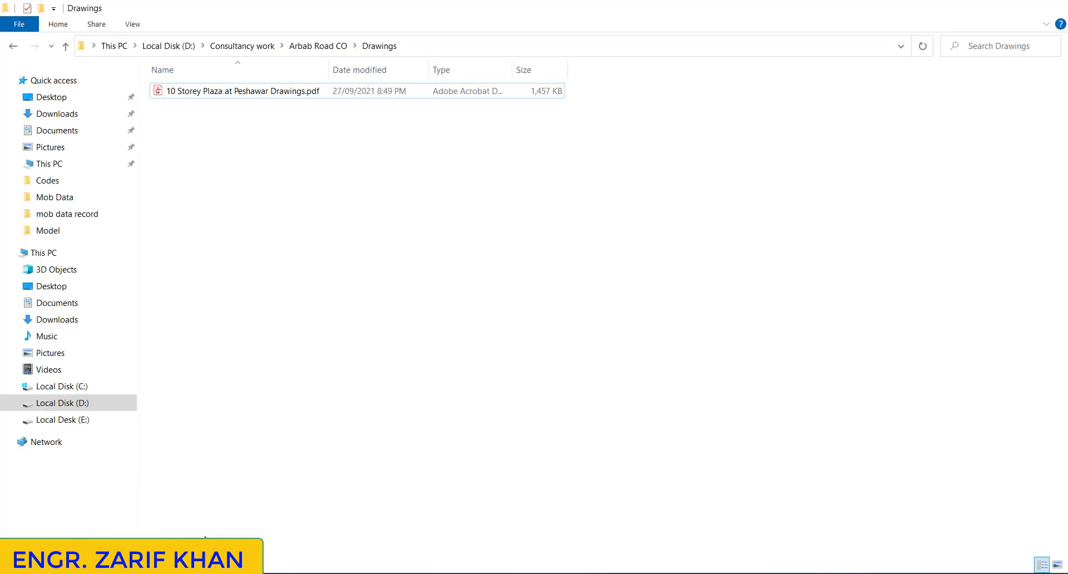
pyautogui.click(65, 47)
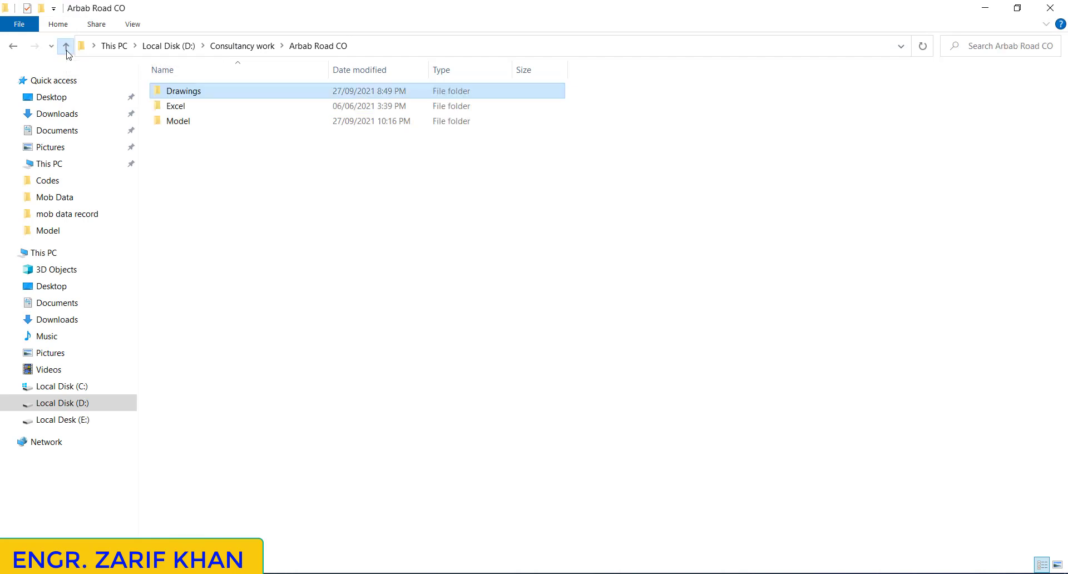
pyautogui.click(66, 47)
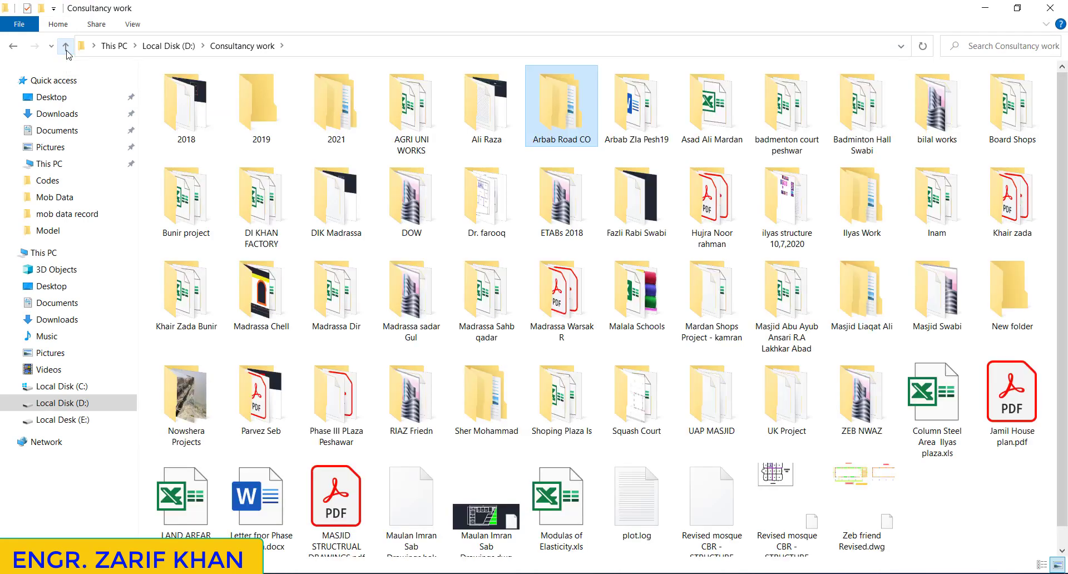
pyautogui.doubleClick(576, 122)
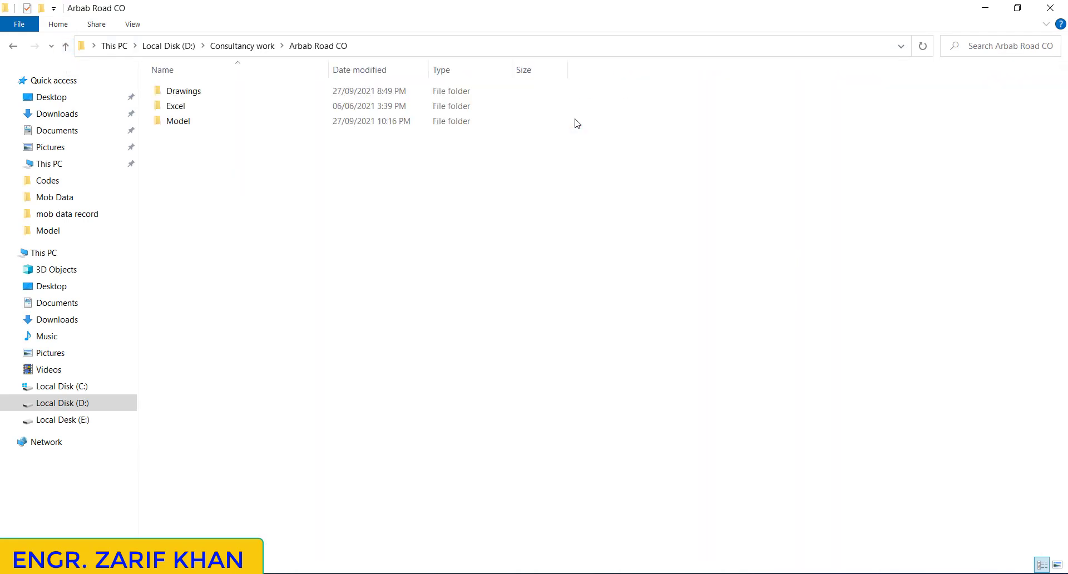
pyautogui.doubleClick(200, 108)
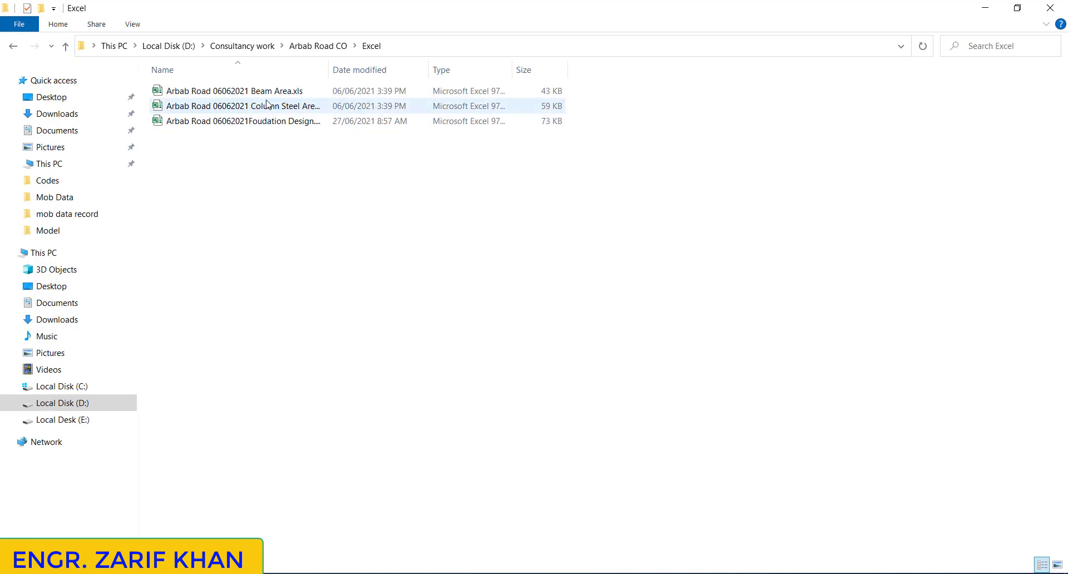
pyautogui.click(238, 93)
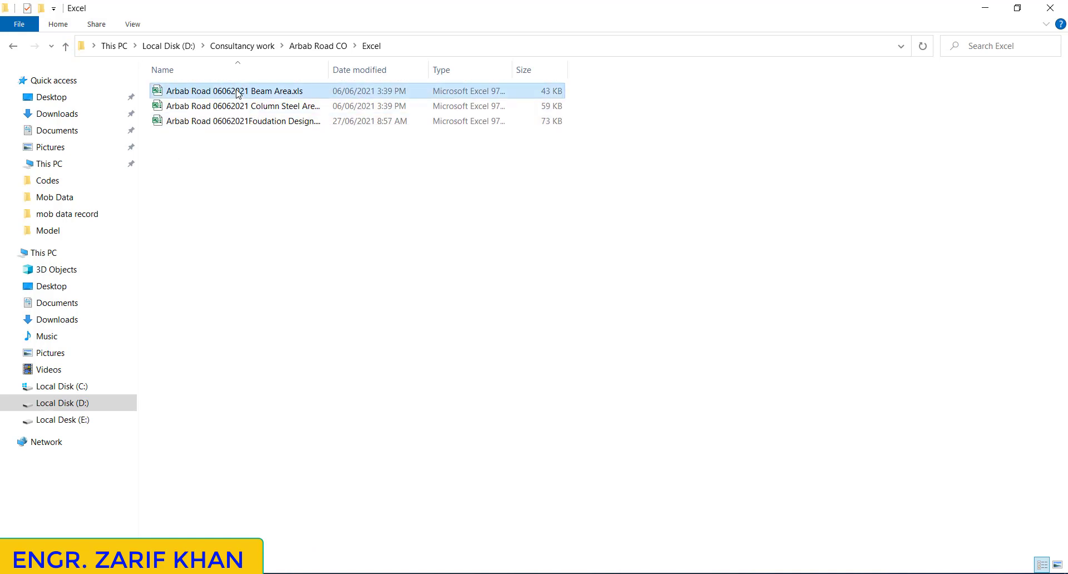
pyautogui.doubleClick(238, 91)
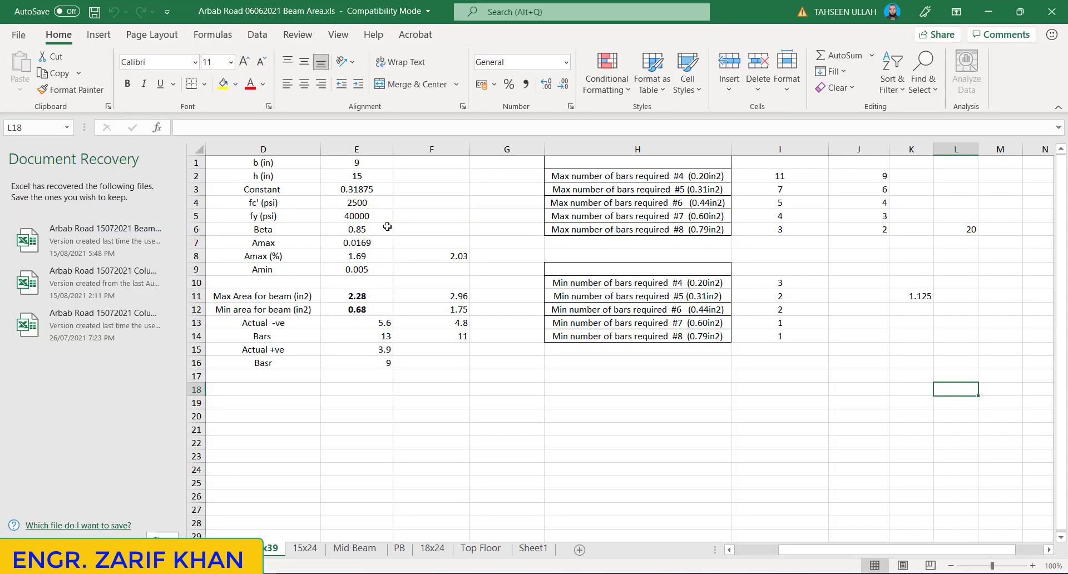
# Step: Find the concrete modulus of elasticity calculation on Sheet1 and examine its fc' input, ACI 8.5 formula and result cells
pyautogui.click(430, 551)
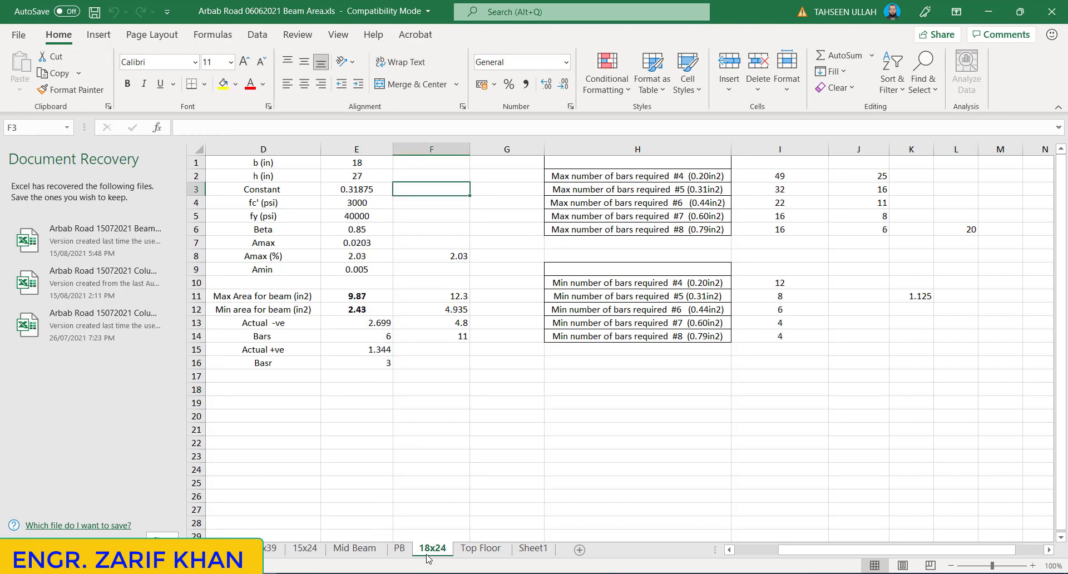
pyautogui.click(480, 550)
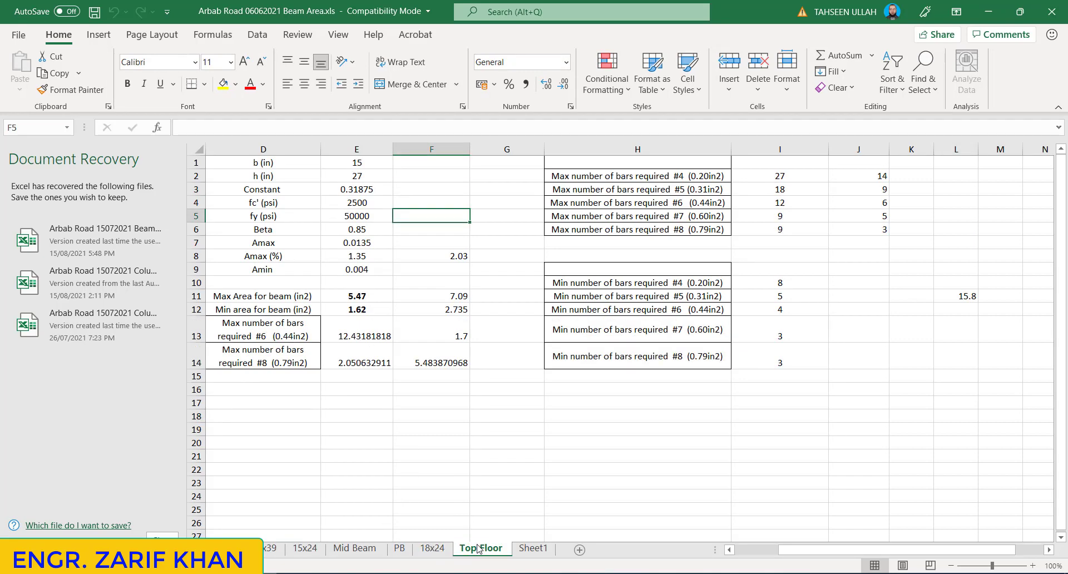
pyautogui.click(526, 550)
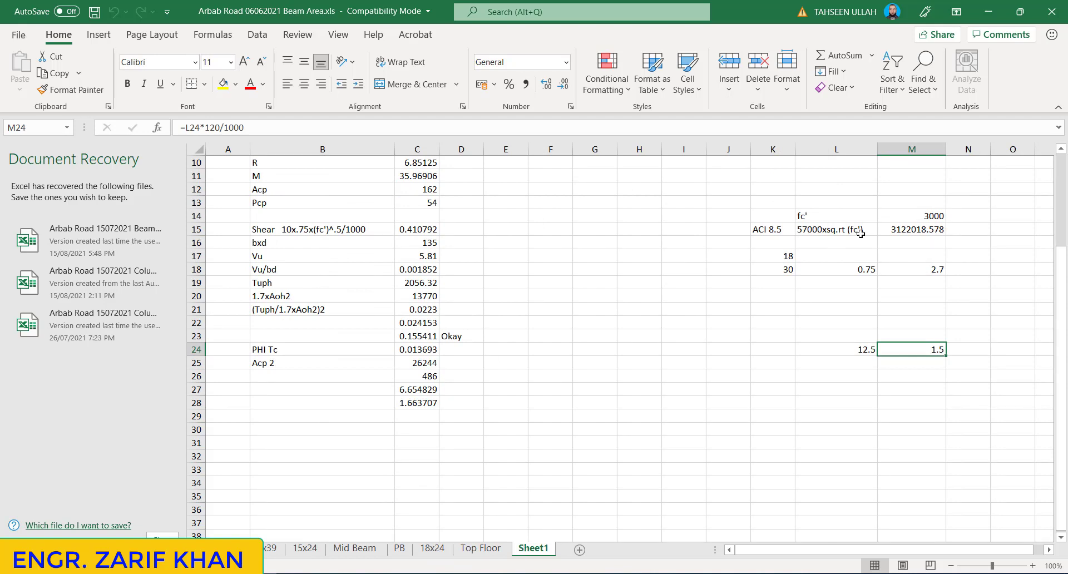
pyautogui.click(923, 219)
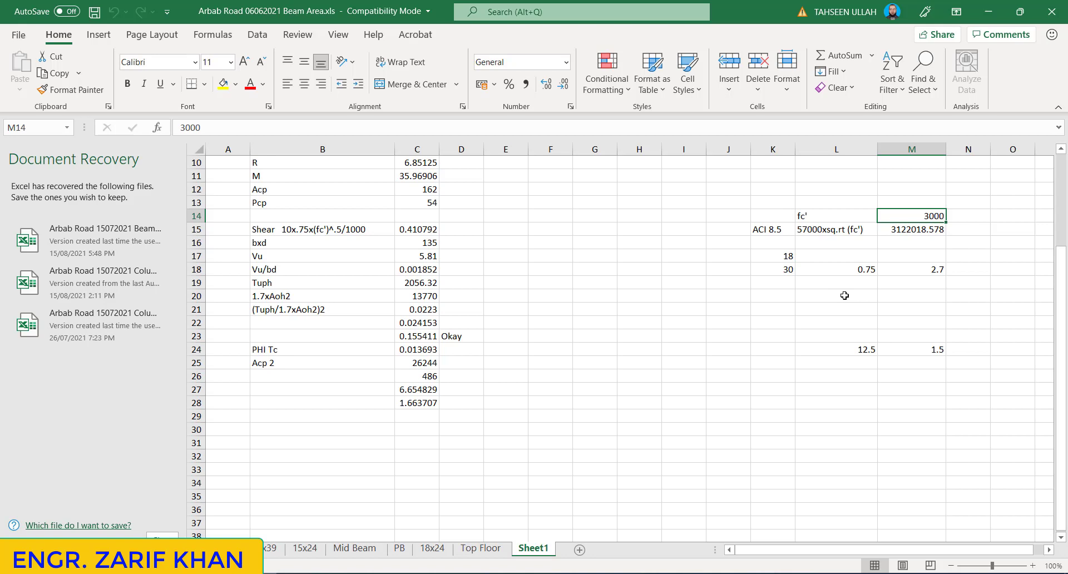
pyautogui.click(854, 231)
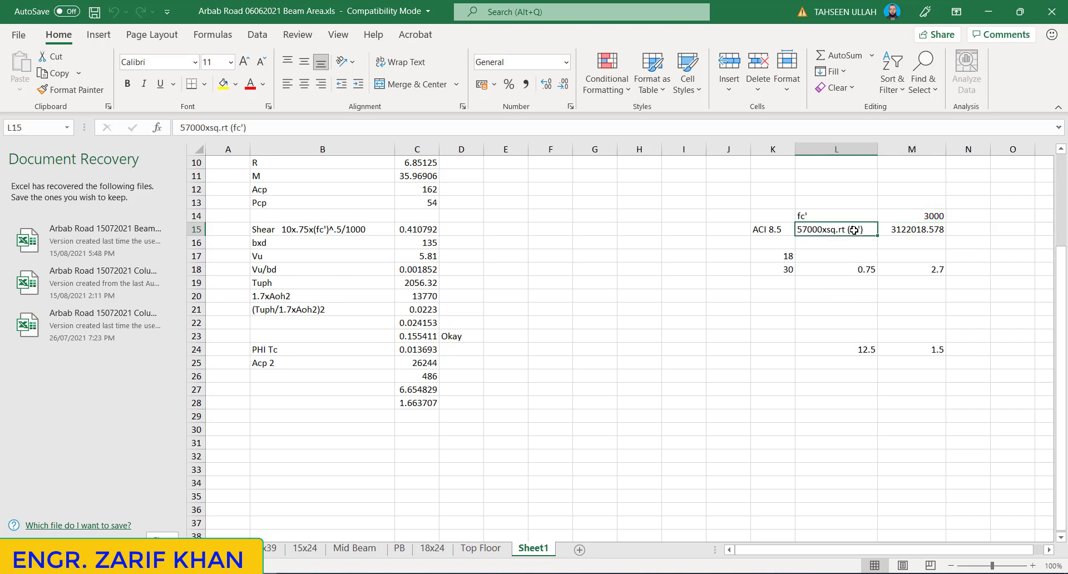
pyautogui.click(903, 229)
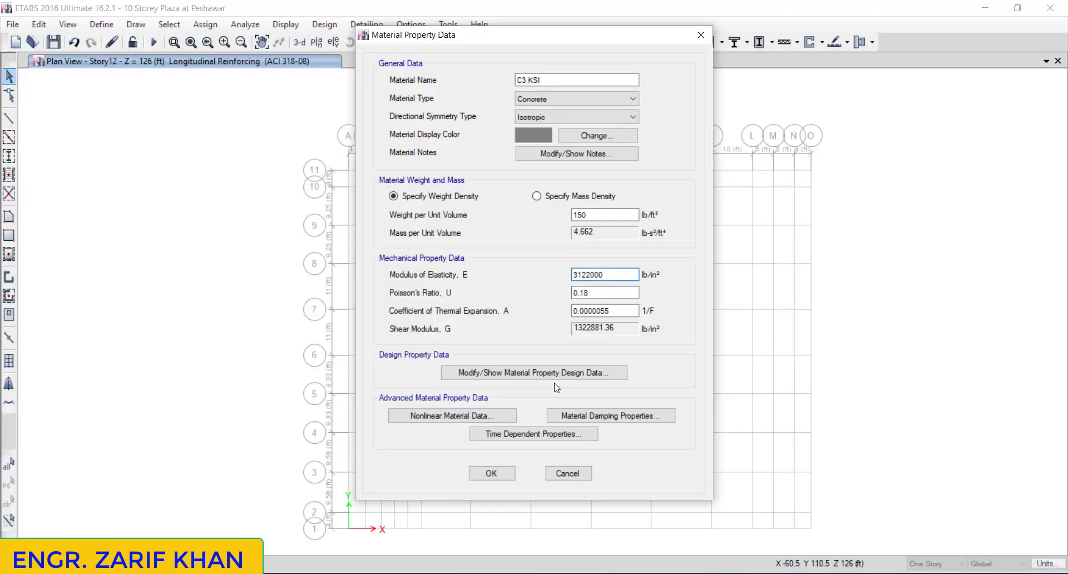
# Step: Review the C3 KSI material's compressive strength, damping and time-dependent properties, and accept the material definitions
pyautogui.click(515, 376)
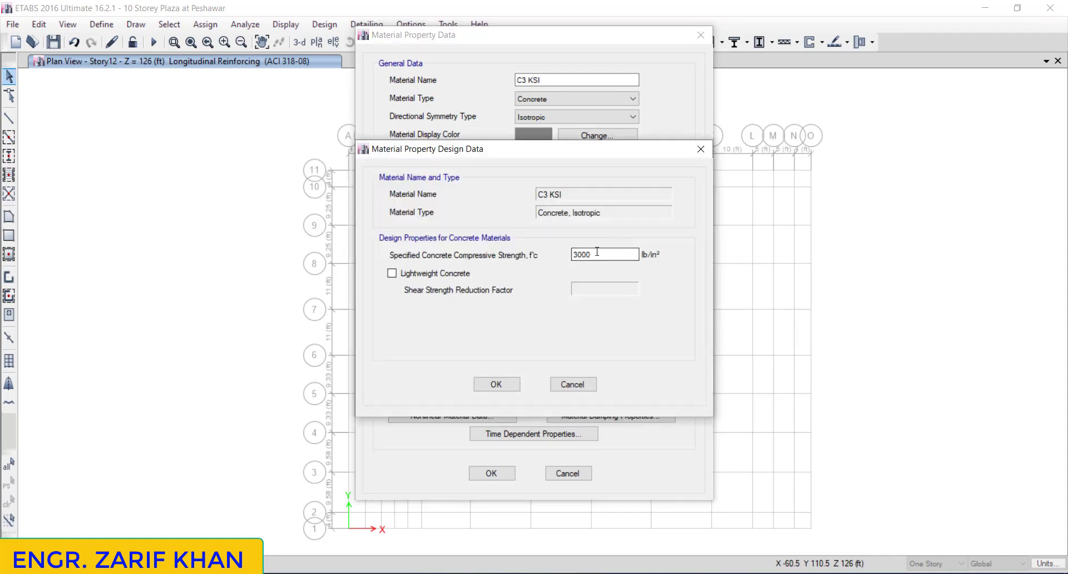
pyautogui.click(497, 385)
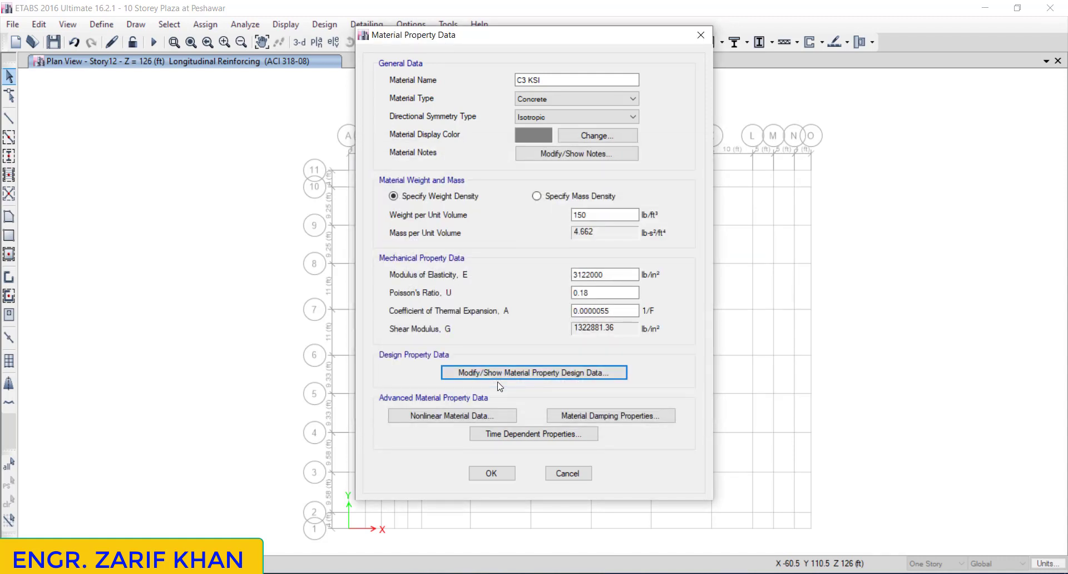
pyautogui.click(587, 417)
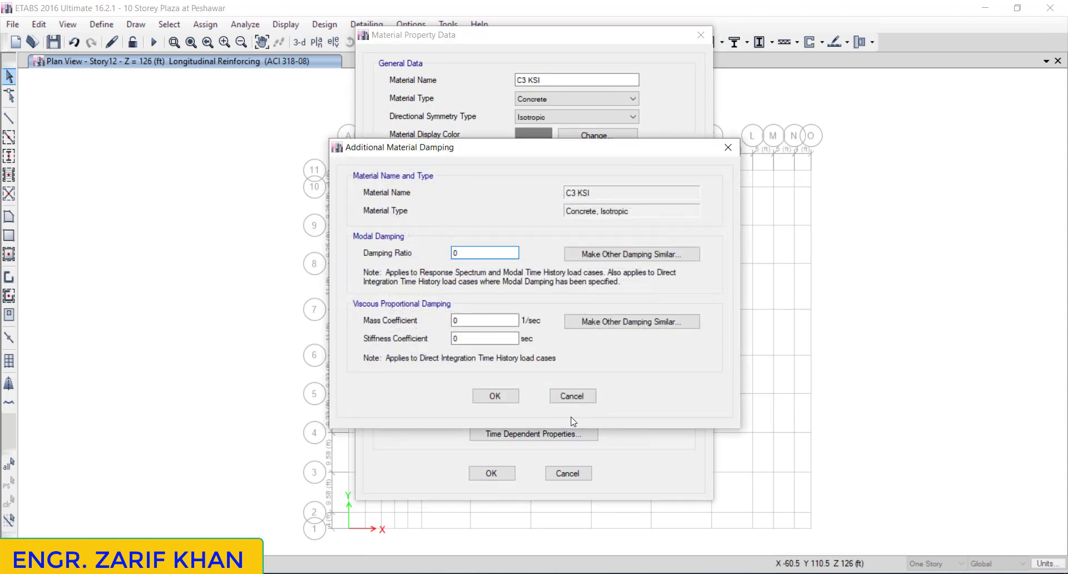
pyautogui.click(496, 396)
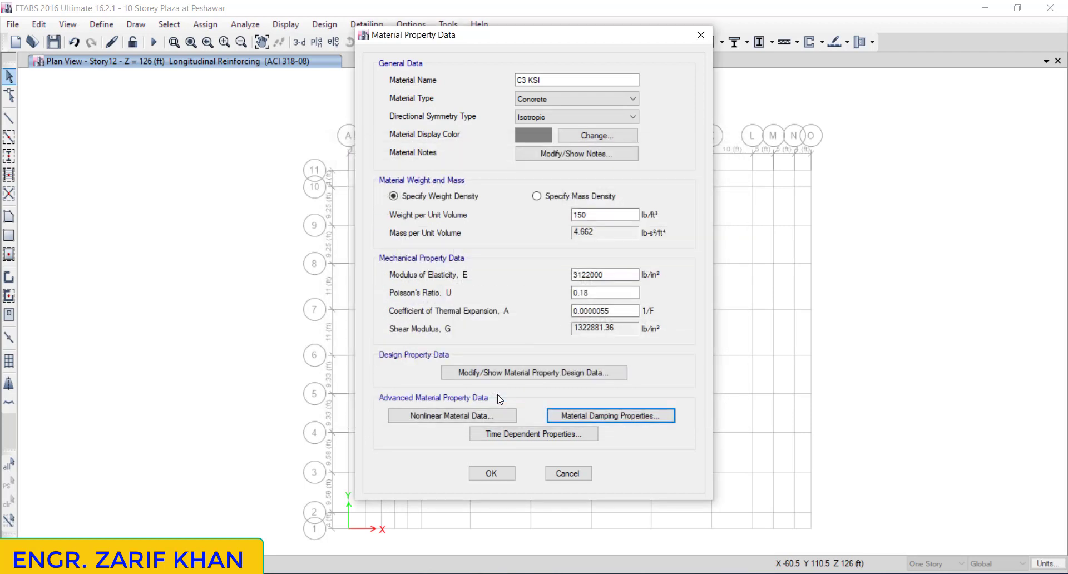
pyautogui.click(492, 435)
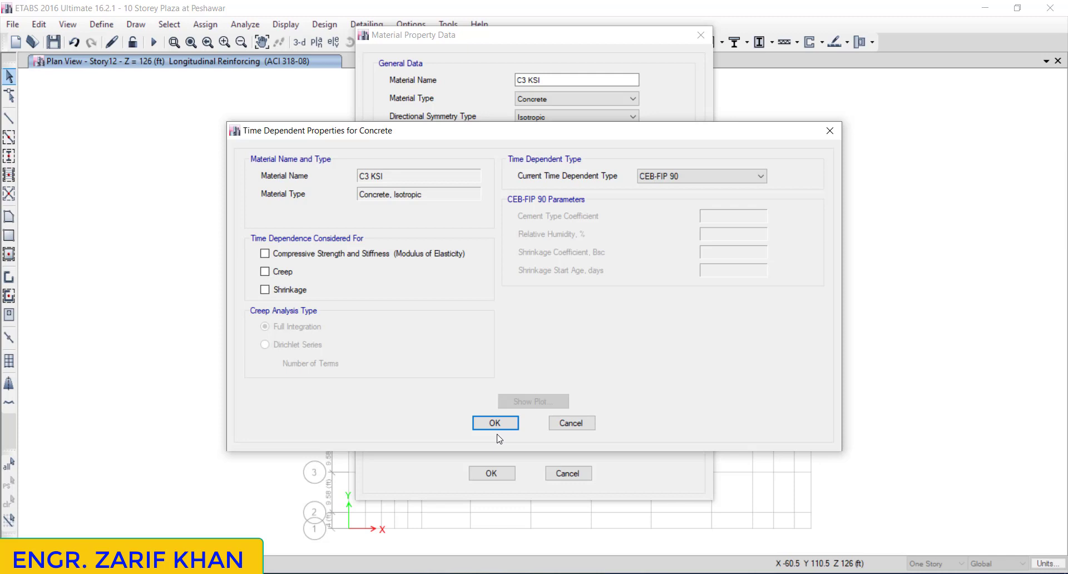
pyautogui.click(492, 425)
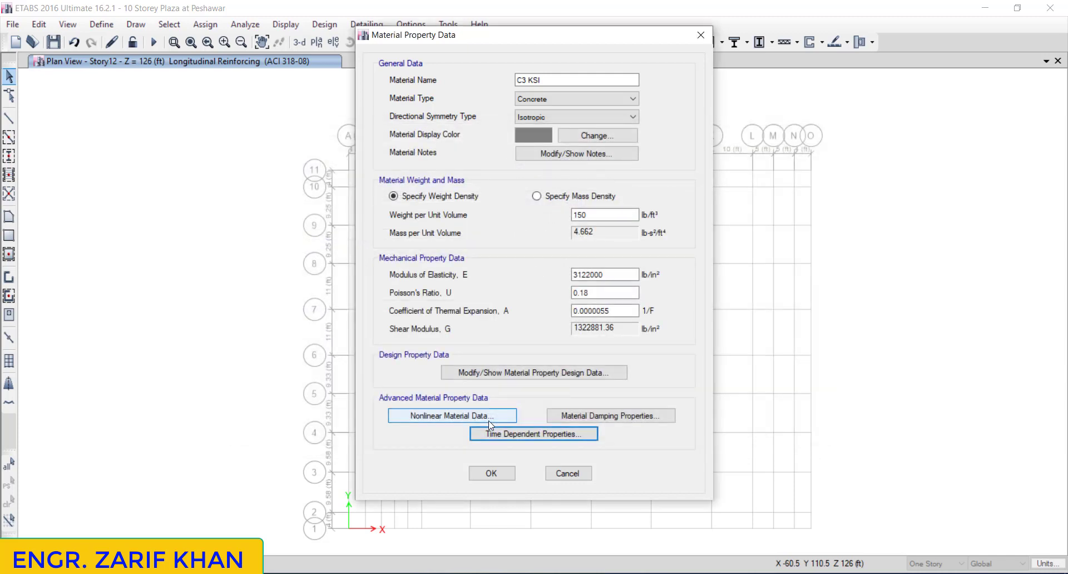
pyautogui.click(494, 473)
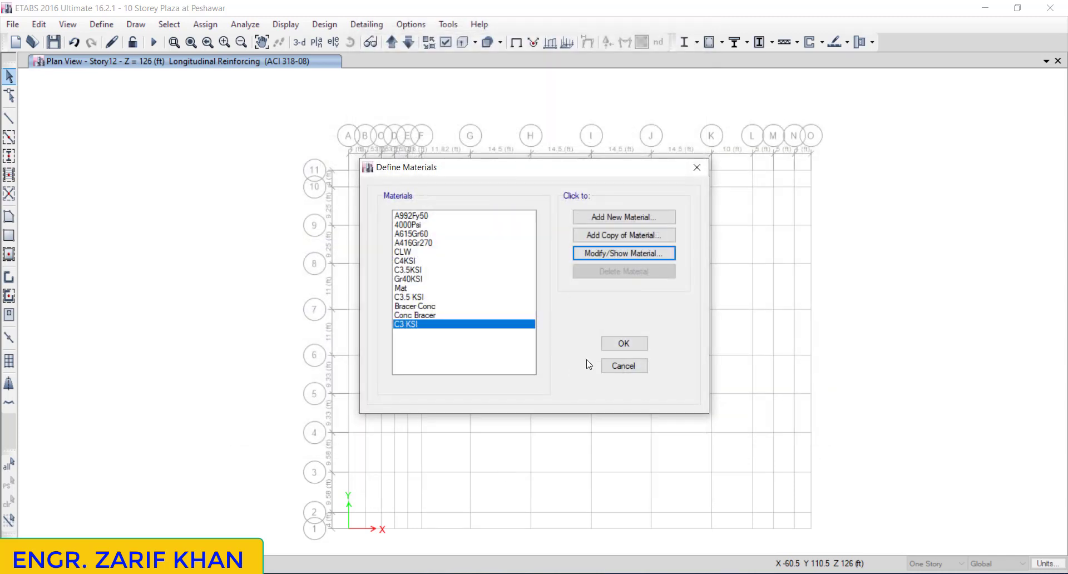
pyautogui.click(617, 346)
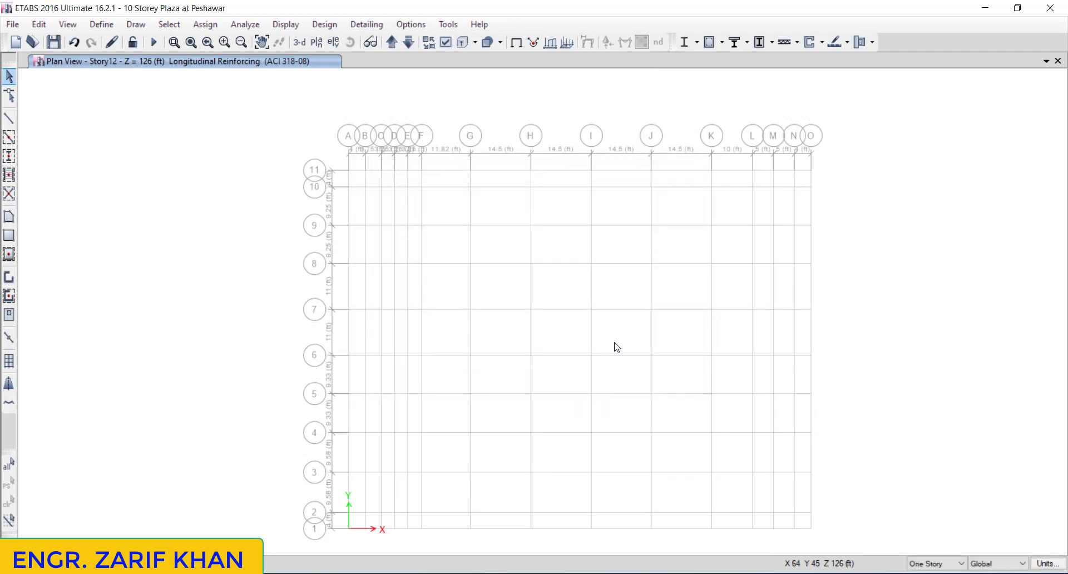
# Step: Set the overstrength factor R to 8.5 and the seismic zone factor to 0.2 for the EQx UBC 97 load pattern
pyautogui.click(99, 24)
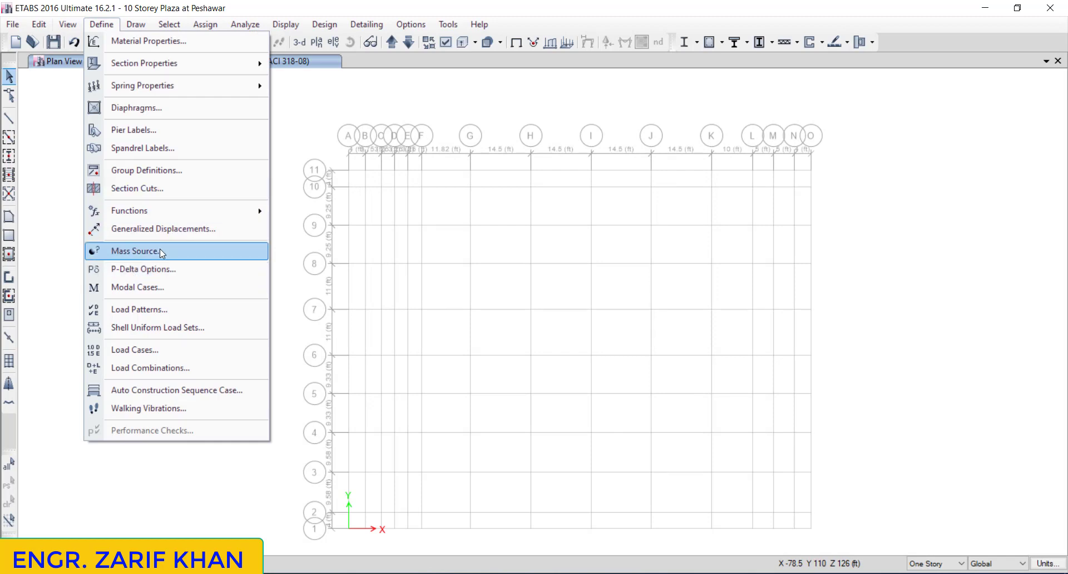
pyautogui.click(155, 309)
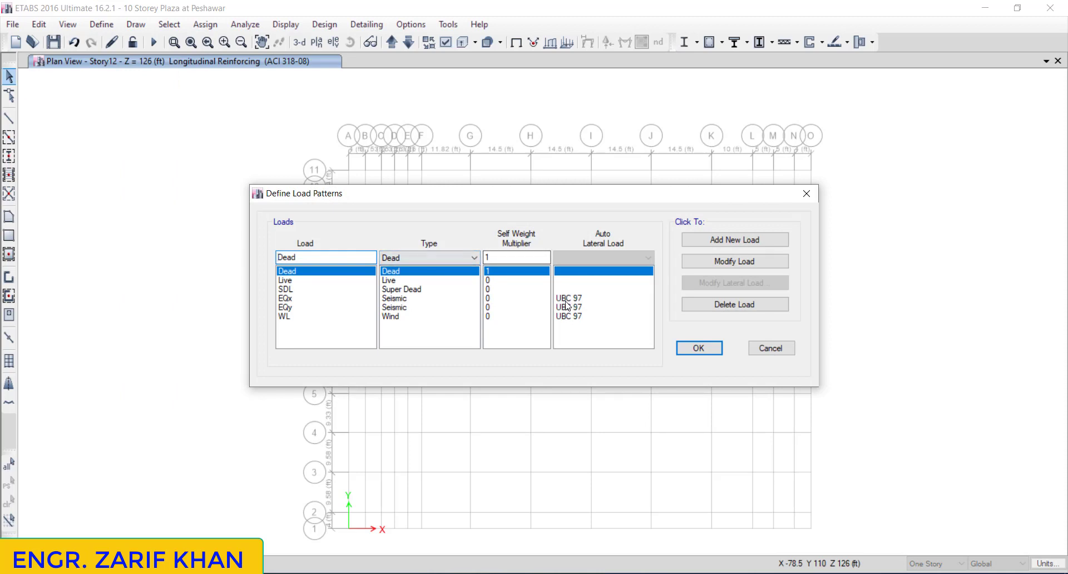
pyautogui.click(566, 299)
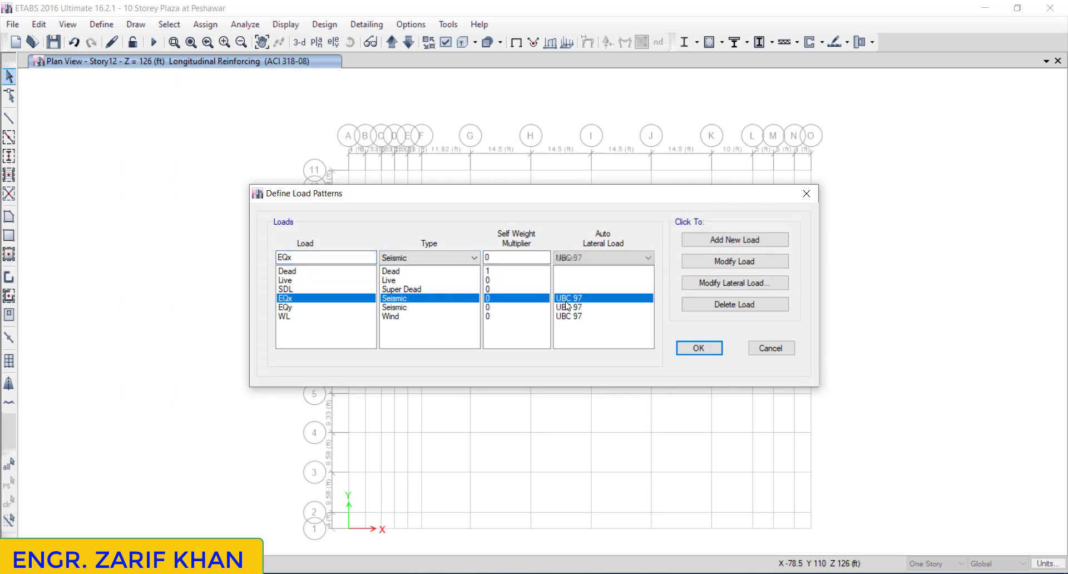
pyautogui.click(714, 284)
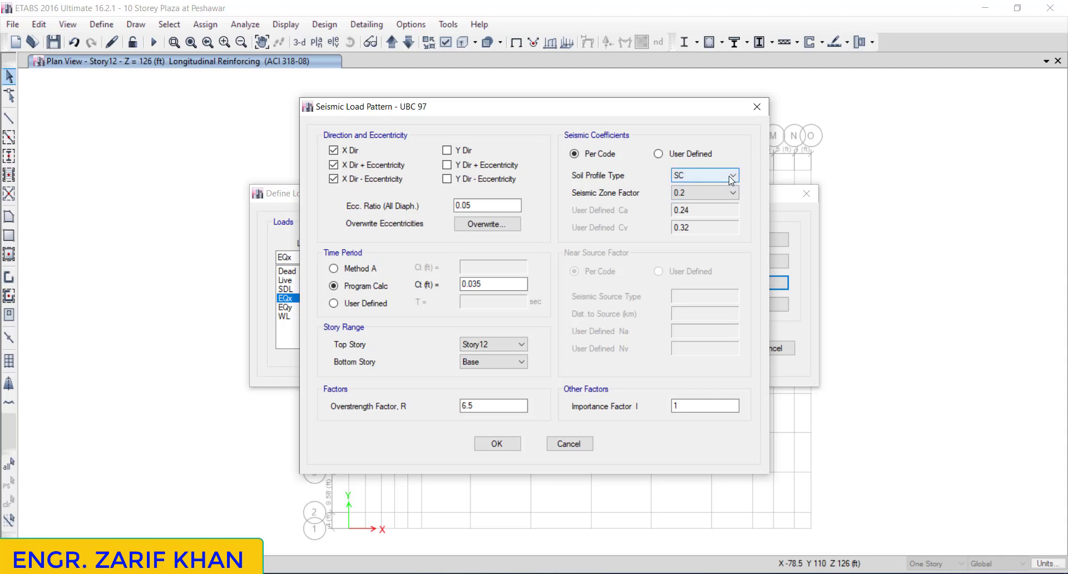
pyautogui.click(476, 406)
pyautogui.press('BackSpace')
pyautogui.press('BackSpace')
pyautogui.press('BackSpace')
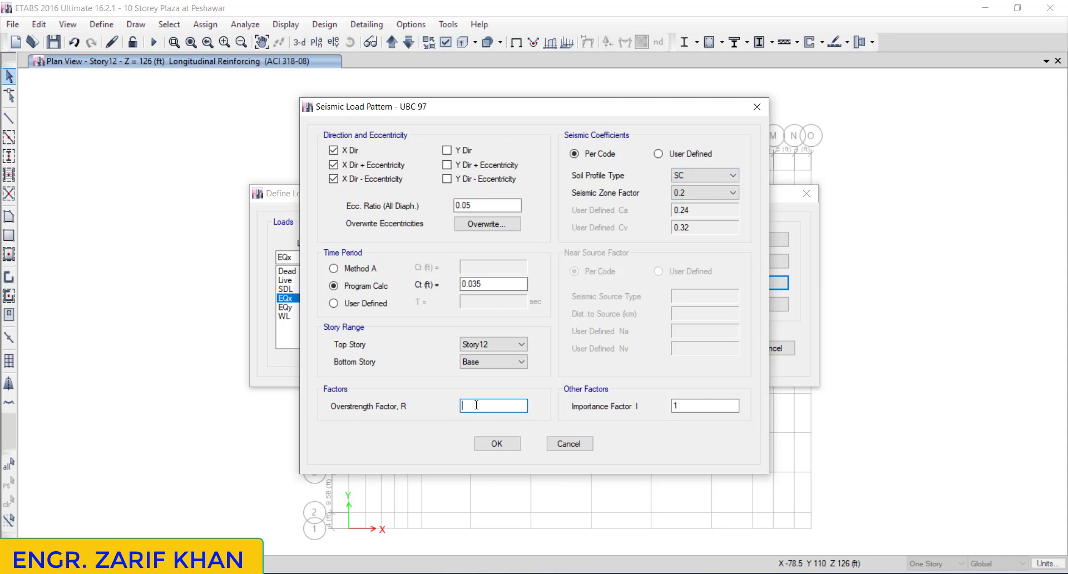
pyautogui.write('8.5')
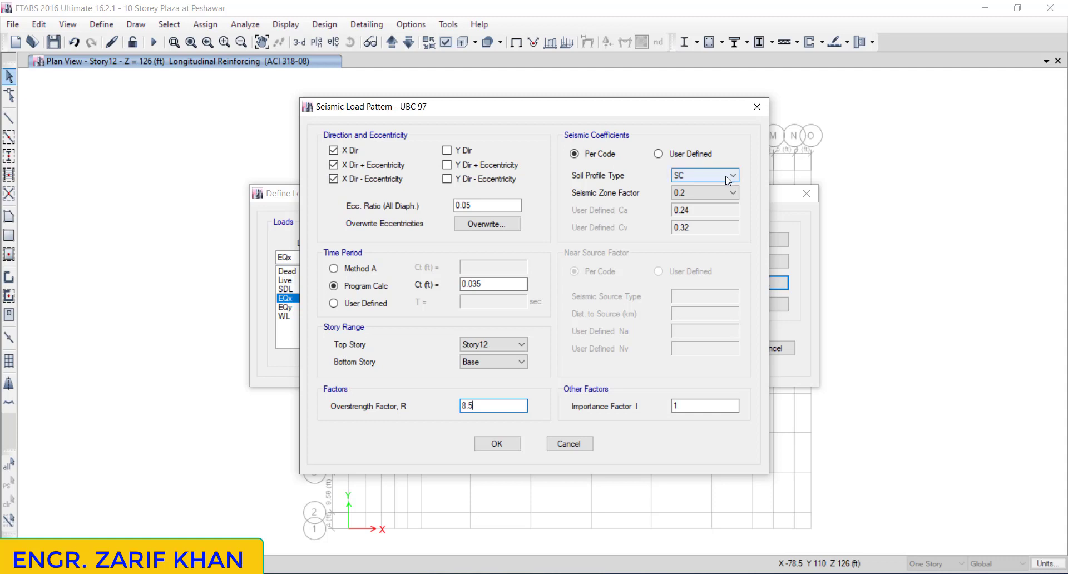
pyautogui.click(734, 195)
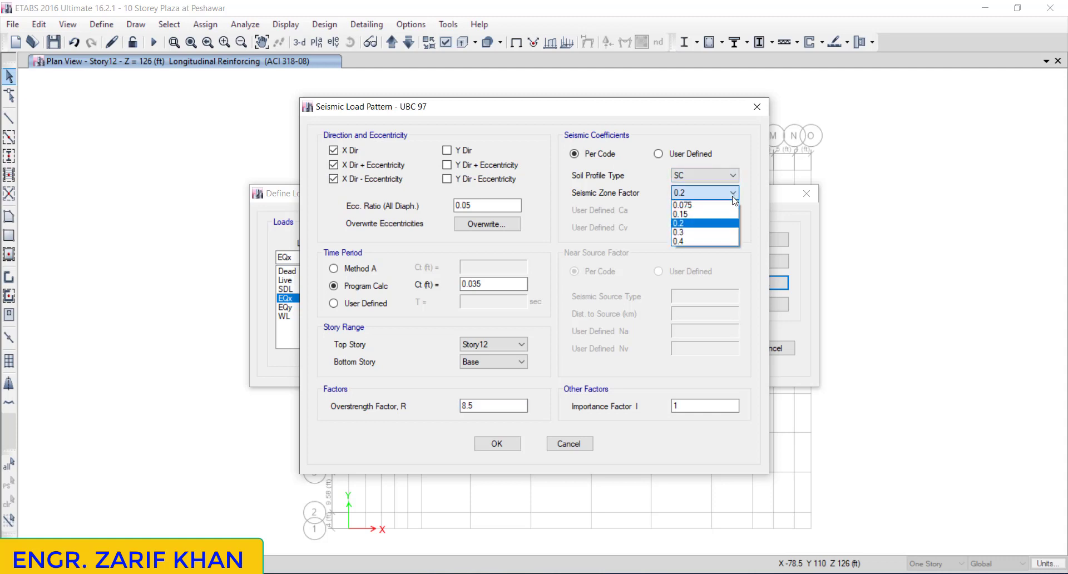
pyautogui.click(716, 225)
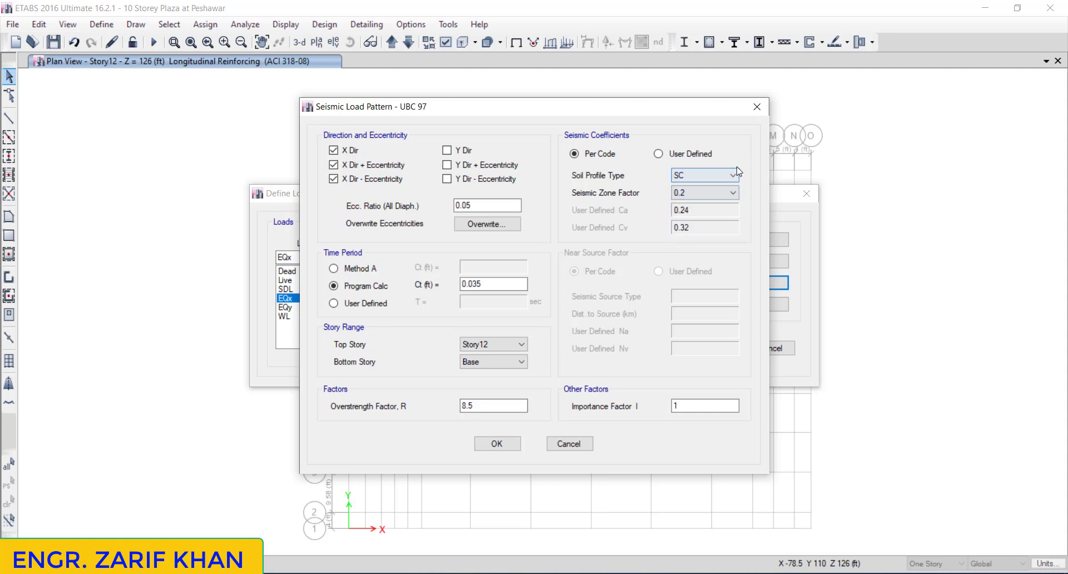
# Step: Select soil profile type SC for the EQx seismic load pattern and accept the load pattern definitions
pyautogui.click(735, 175)
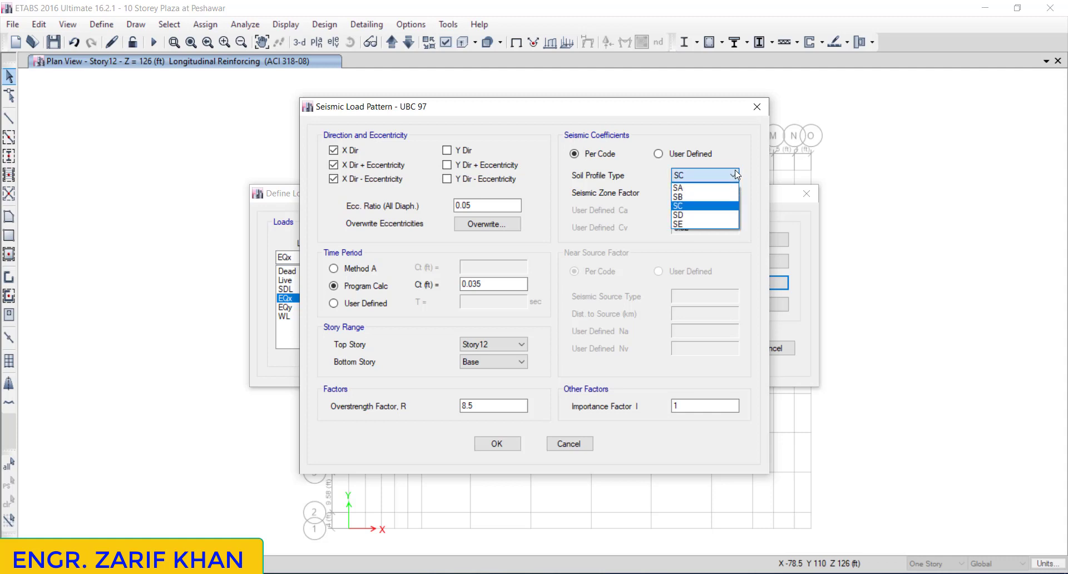
pyautogui.click(706, 207)
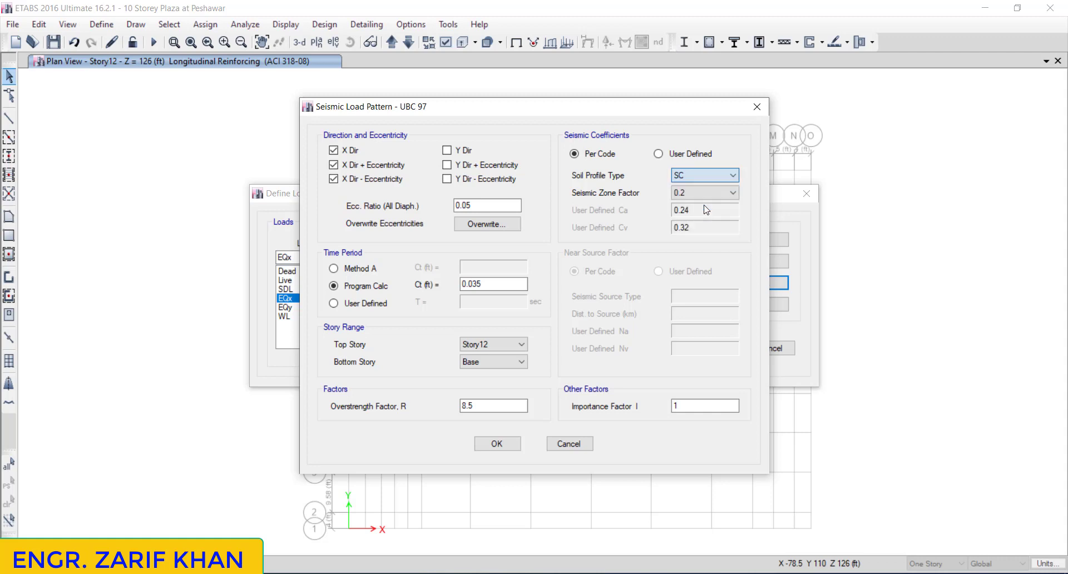
pyautogui.click(510, 443)
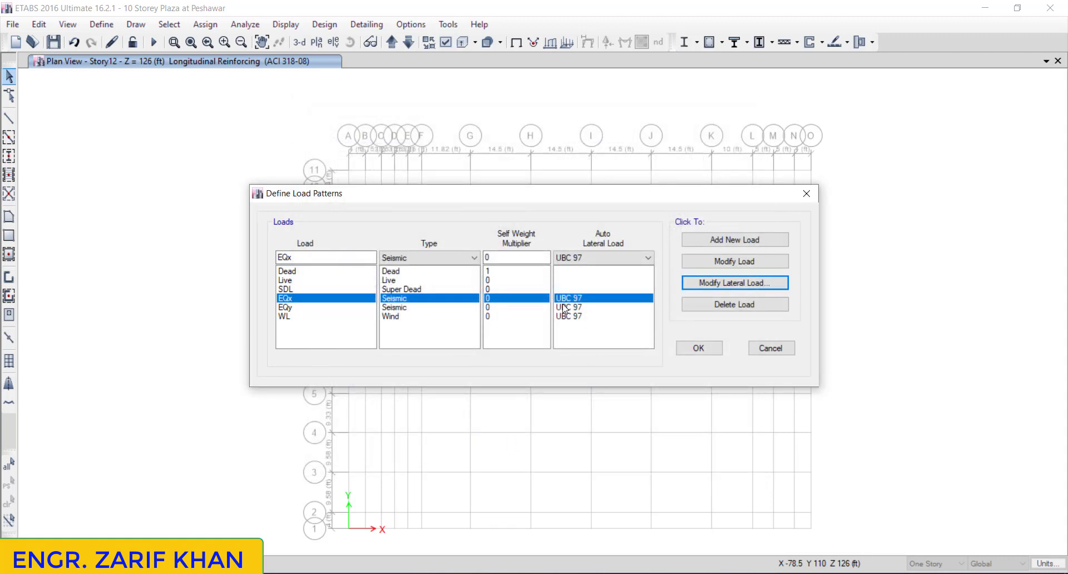
pyautogui.click(684, 348)
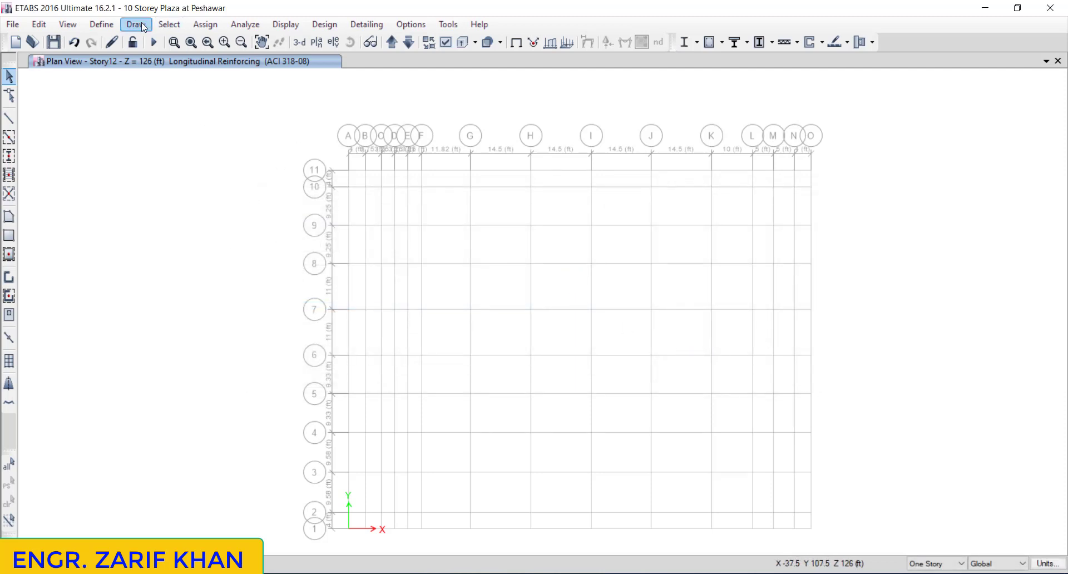
# Step: Set the overstrength factor R to 8.5 for the EQy UBC 97 load pattern and accept the load patterns
pyautogui.click(97, 27)
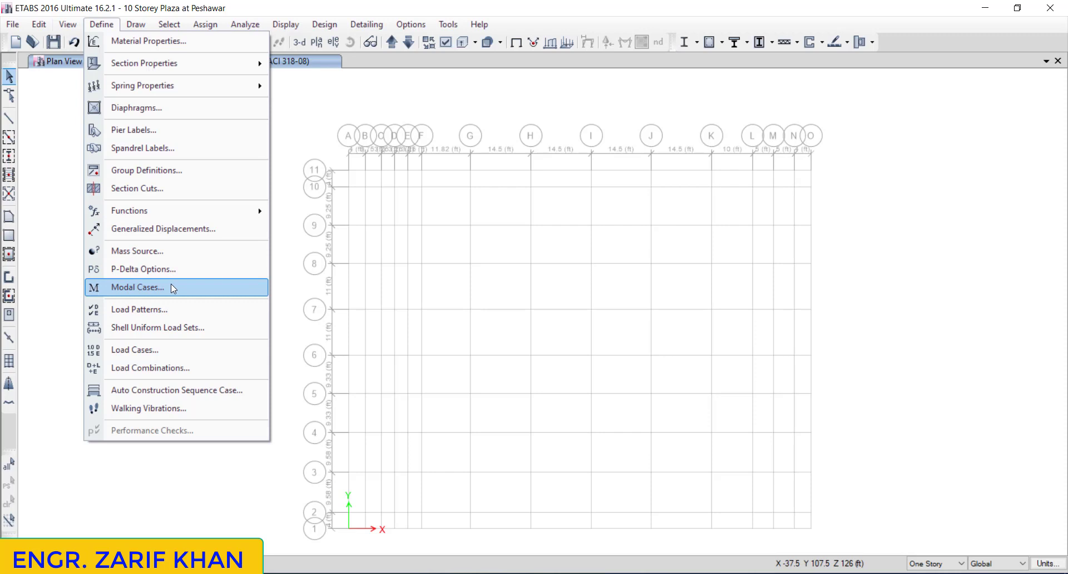
pyautogui.click(169, 308)
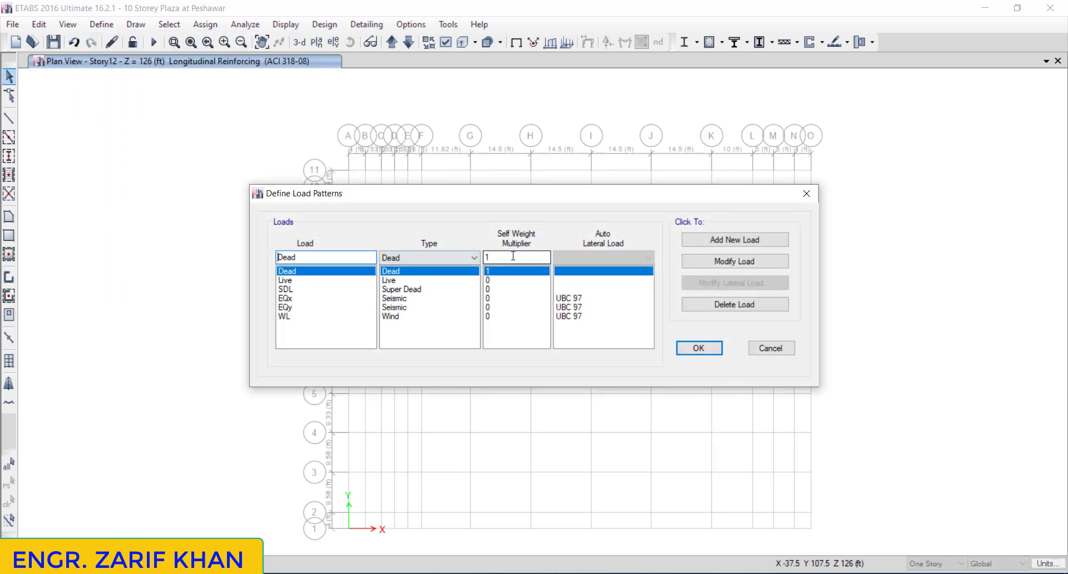
pyautogui.click(572, 308)
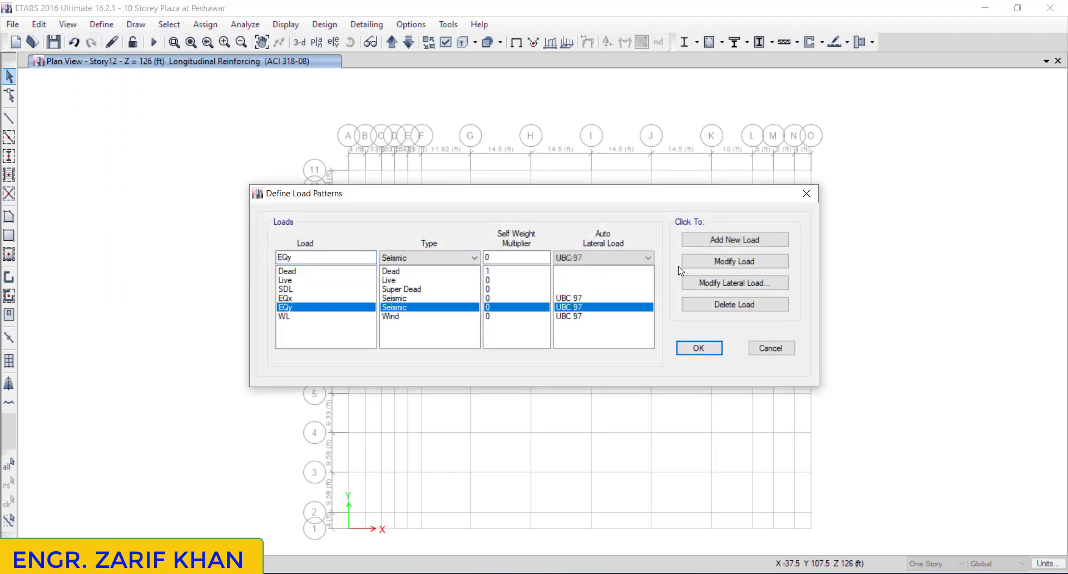
pyautogui.click(705, 284)
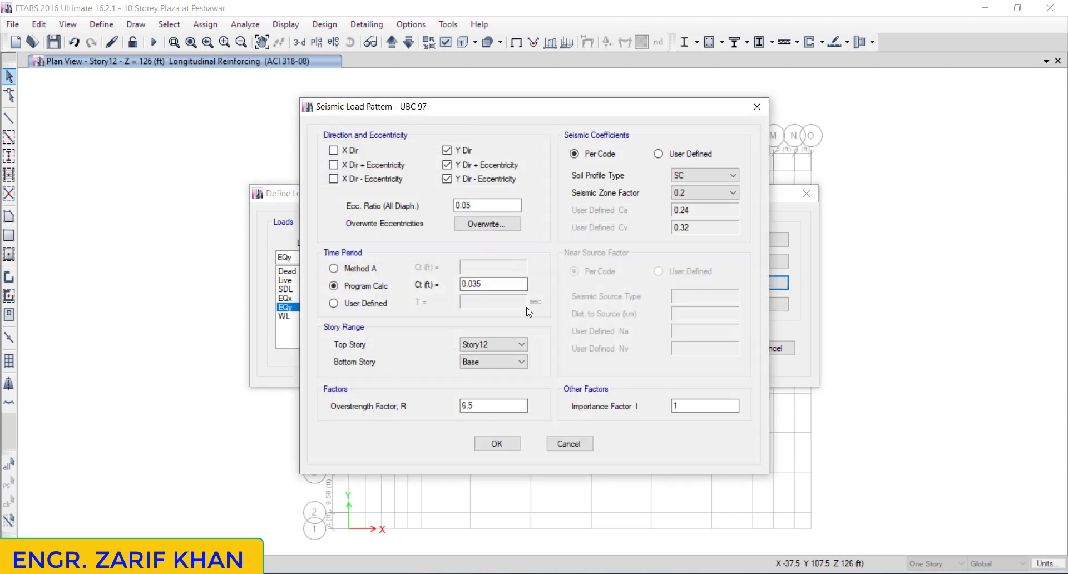
pyautogui.click(491, 402)
pyautogui.press('BackSpace')
pyautogui.press('BackSpace')
pyautogui.press('BackSpace')
pyautogui.write('8.5')
pyautogui.click(497, 444)
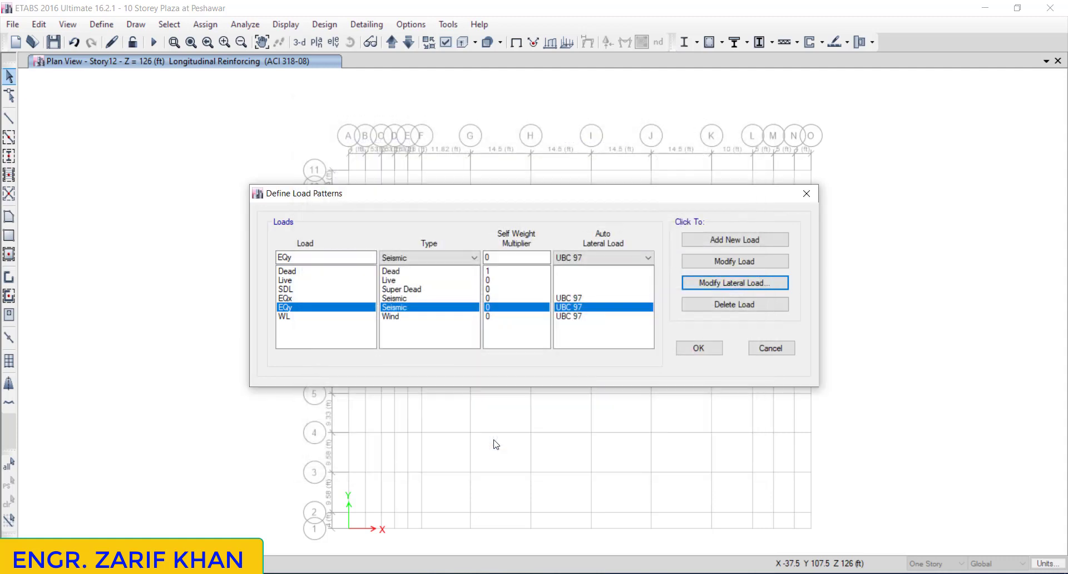
pyautogui.click(698, 349)
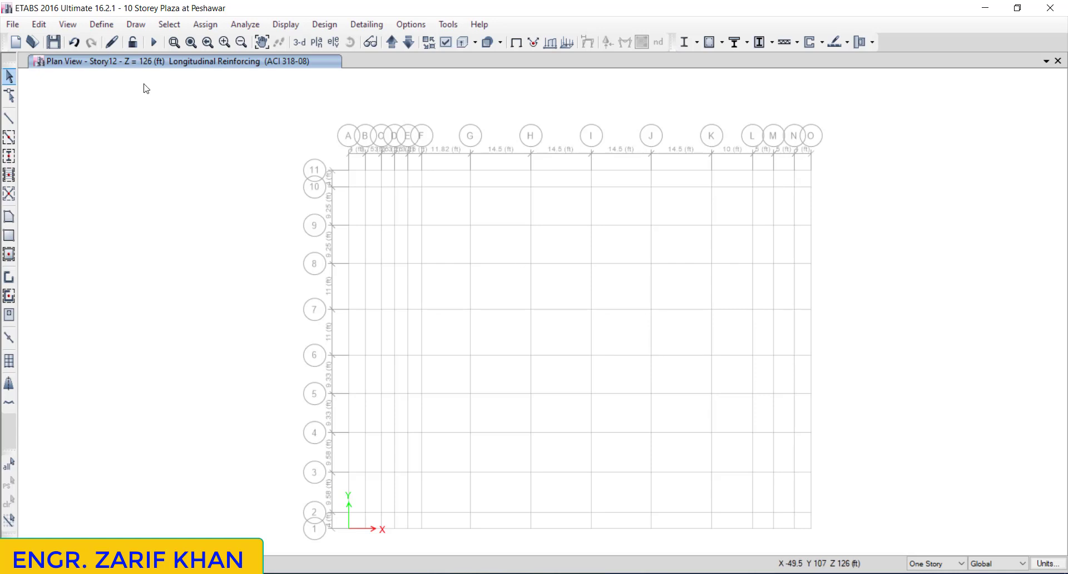
# Step: Find the C18x18 column in the frame section properties and review its section data and reinforcement settings
pyautogui.click(98, 24)
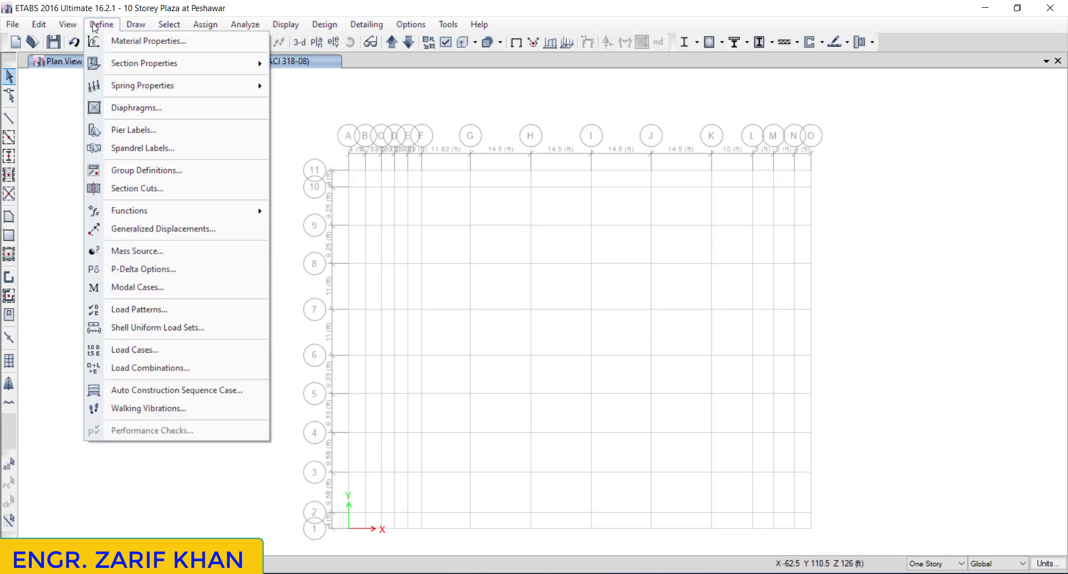
pyautogui.moveTo(155, 69)
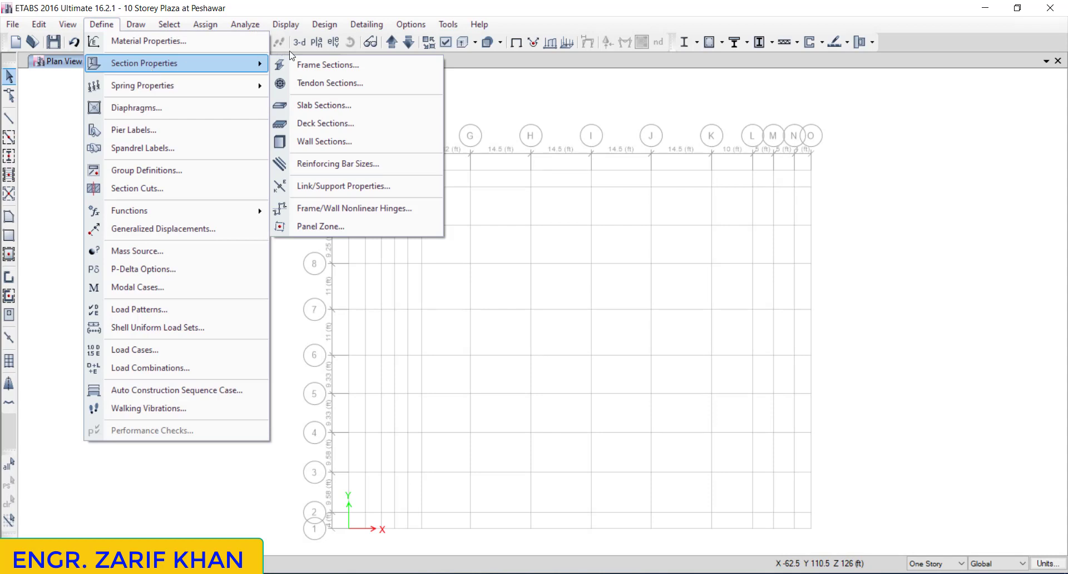
pyautogui.click(305, 63)
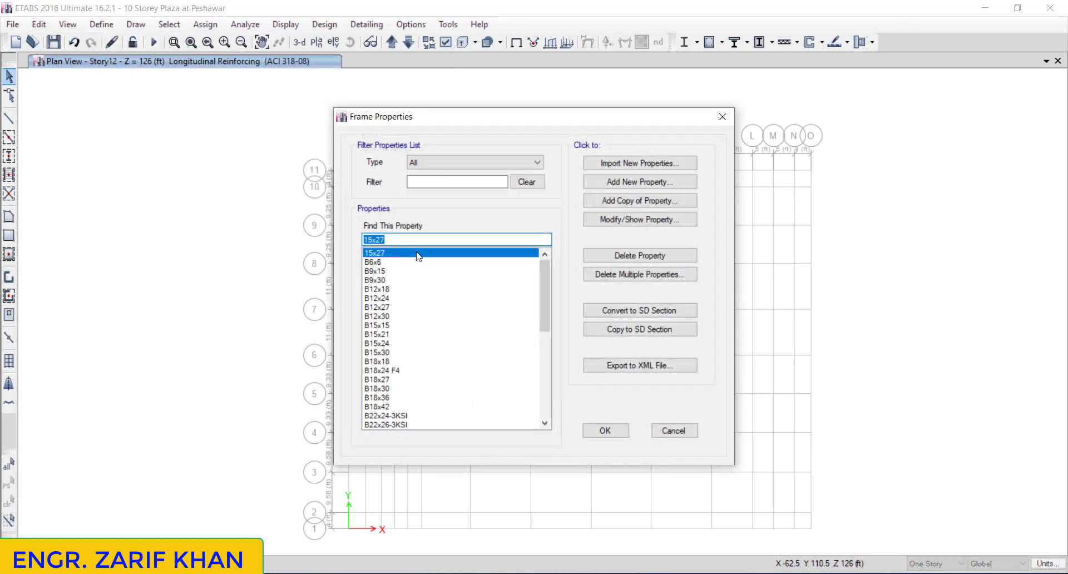
pyautogui.scroll(-2, 539, 336)
pyautogui.moveTo(537, 331); pyautogui.dragTo(534, 251)
pyautogui.moveTo(540, 321); pyautogui.dragTo(541, 383)
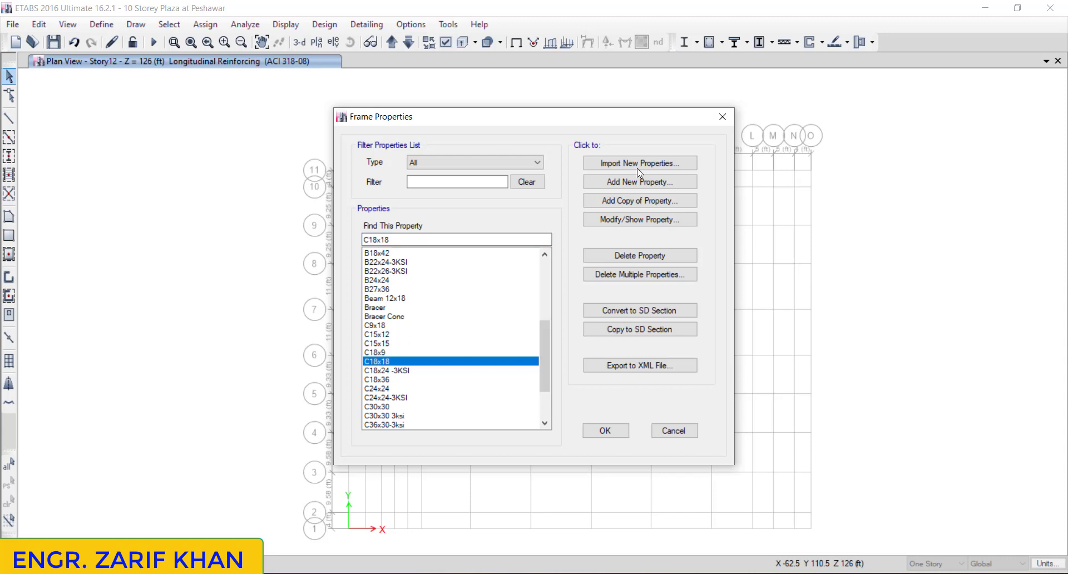
pyautogui.click(629, 219)
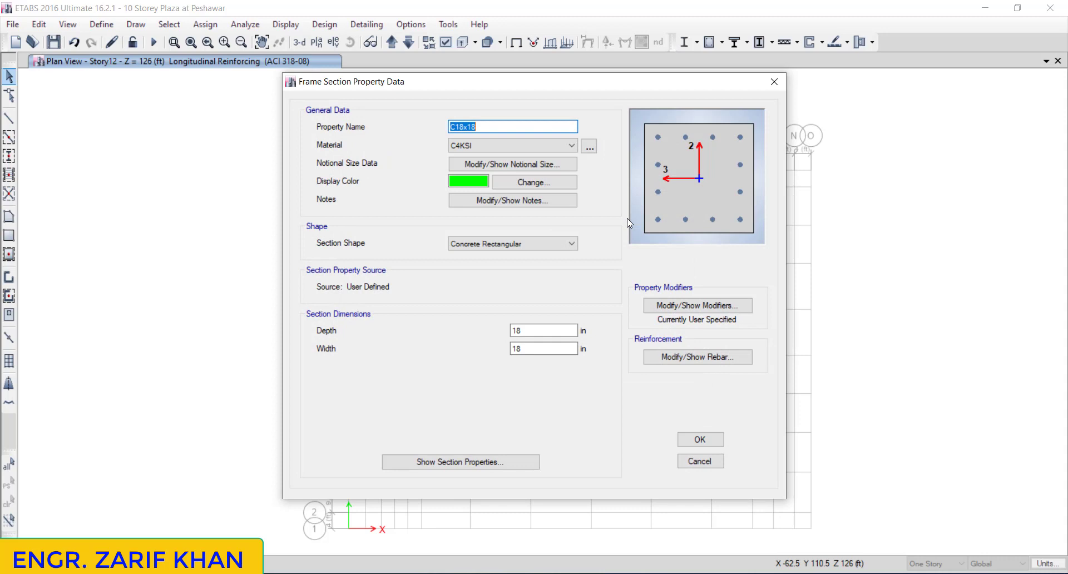
pyautogui.click(492, 126)
pyautogui.click(663, 358)
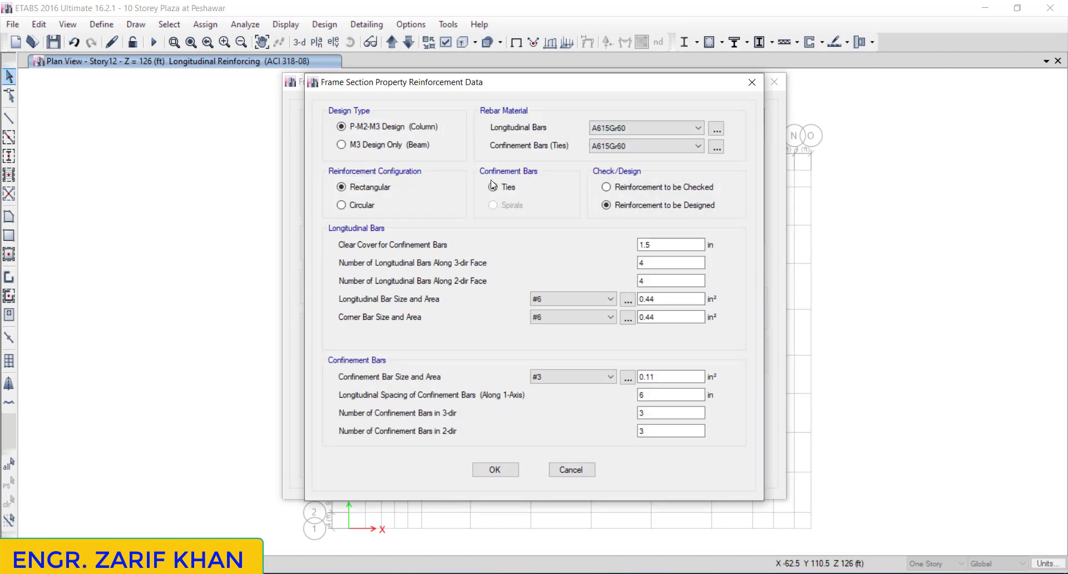
pyautogui.click(494, 470)
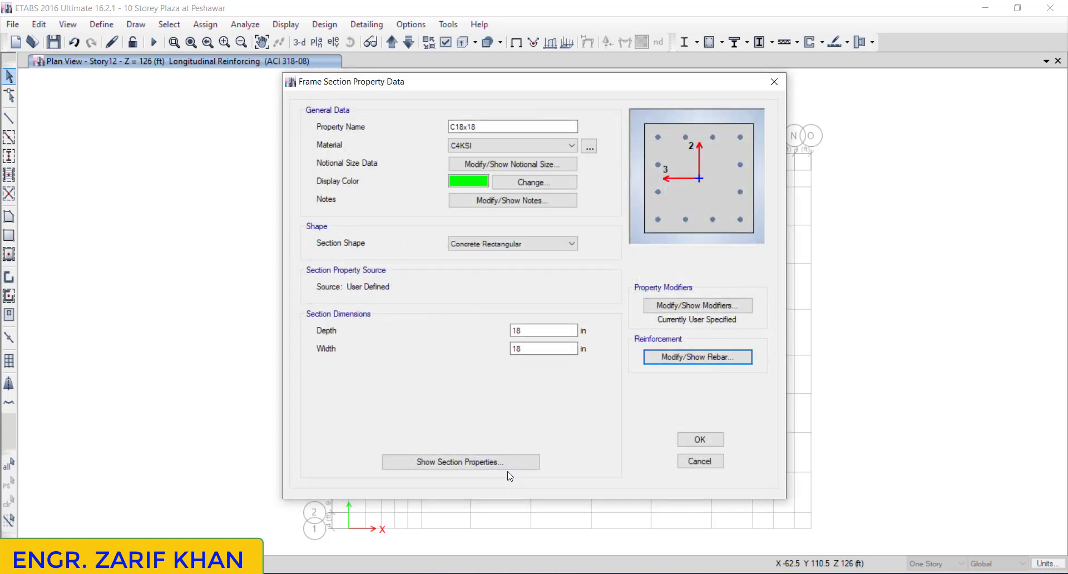
# Step: Set the C18x18 section's stiffness modifiers to 0.70 for the torsional constant and for the moments of inertia about axes 2 and 3
pyautogui.click(682, 308)
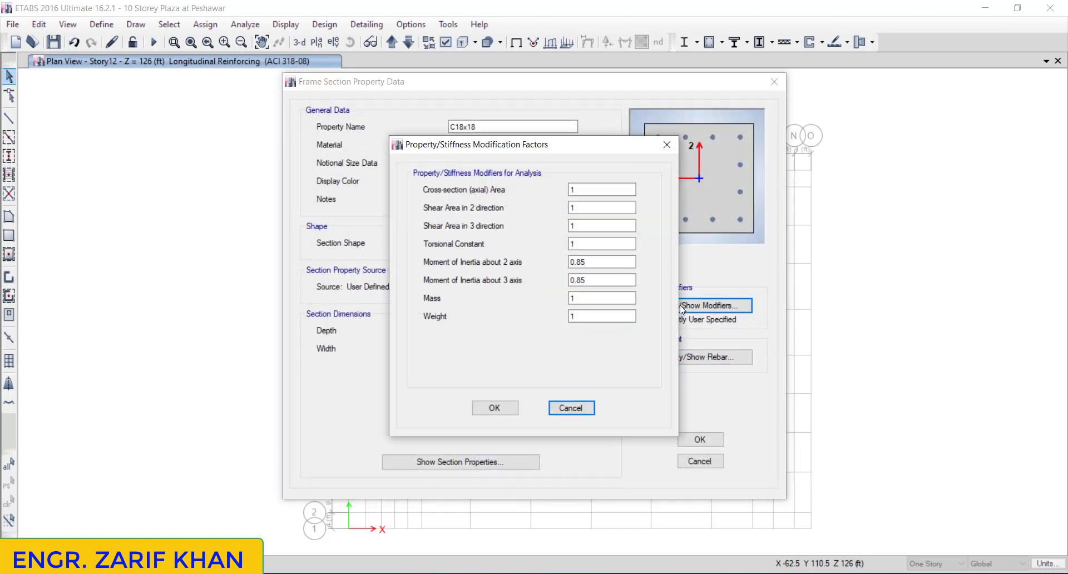
pyautogui.click(591, 263)
pyautogui.press('BackSpace')
pyautogui.press('BackSpace')
pyautogui.write('70')
pyautogui.click(595, 284)
pyautogui.press('BackSpace')
pyautogui.press('BackSpace')
pyautogui.write('70')
pyautogui.click(587, 244)
pyautogui.press('BackSpace')
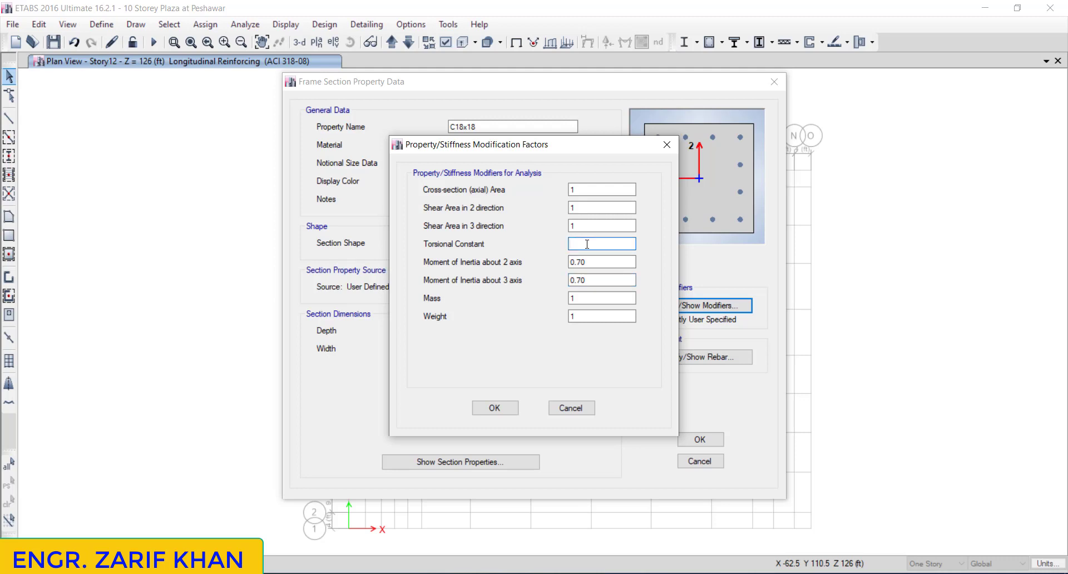
pyautogui.write('0.70')
pyautogui.click(511, 413)
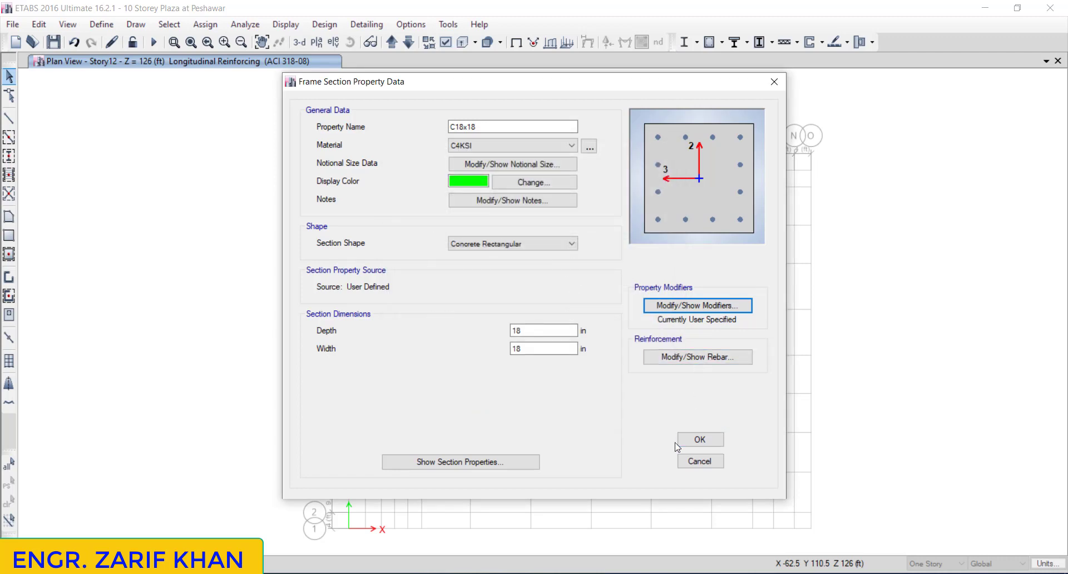
# Step: Review the calculated section properties of C18x18 and accept the section's changes
pyautogui.click(524, 467)
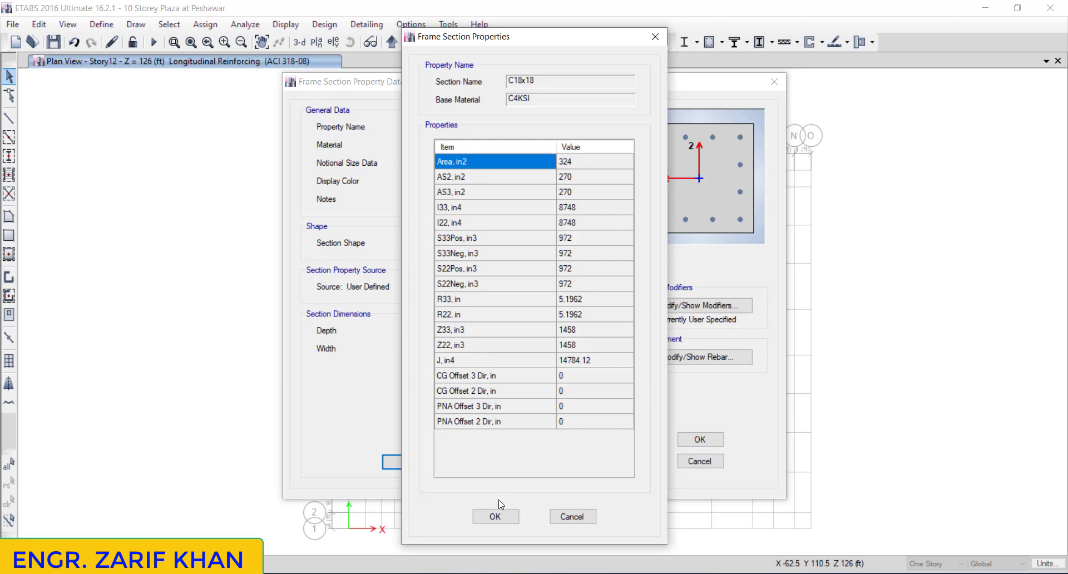
pyautogui.click(497, 516)
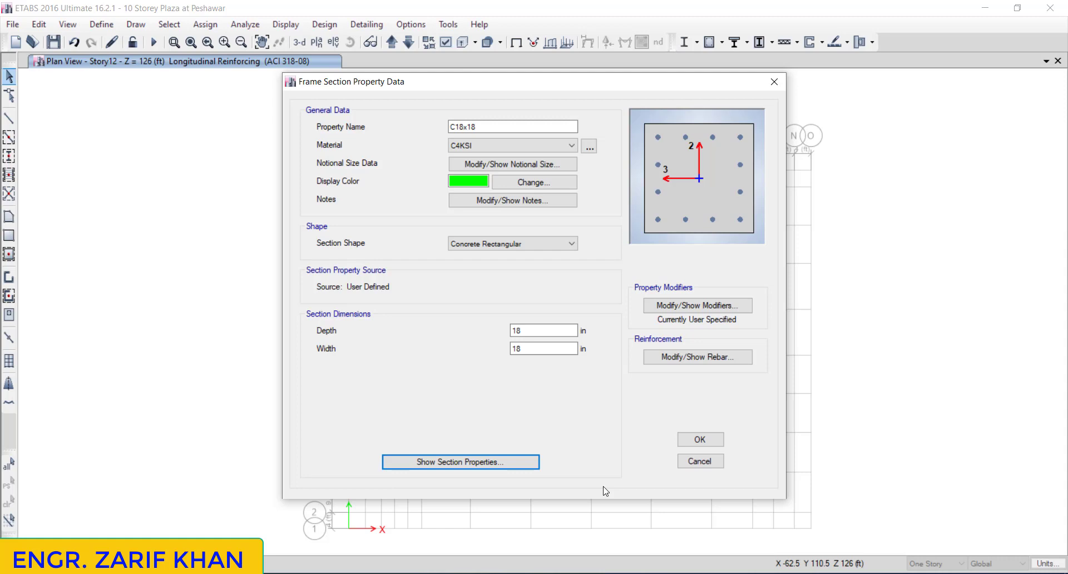
pyautogui.click(699, 440)
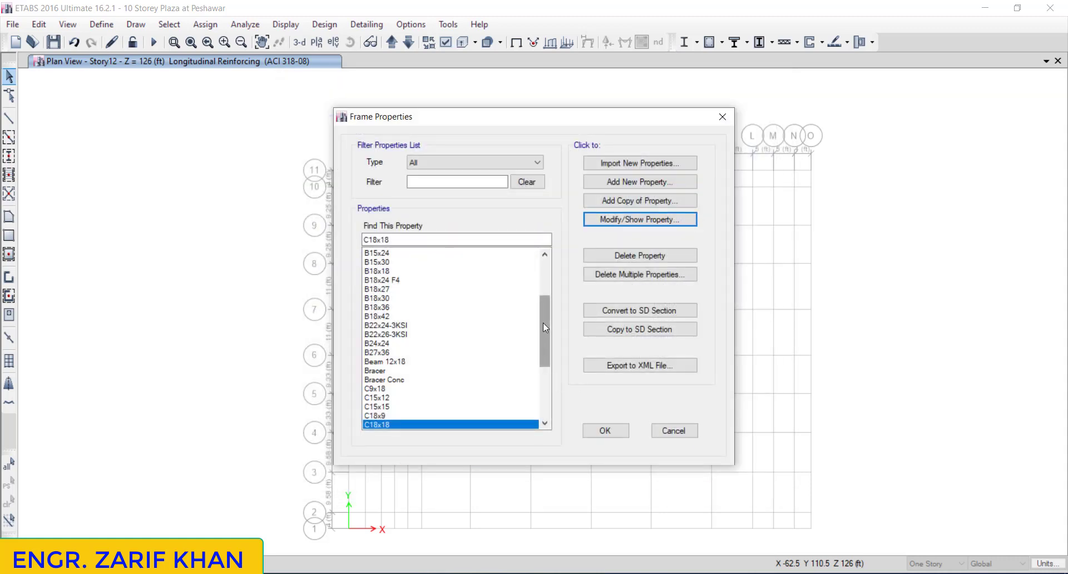
# Step: Add a concrete rectangular section C36x36 with C3.5 KSI material and 36 in width, and accept its default column reinforcement data
pyautogui.moveTo(543, 327); pyautogui.dragTo(542, 402)
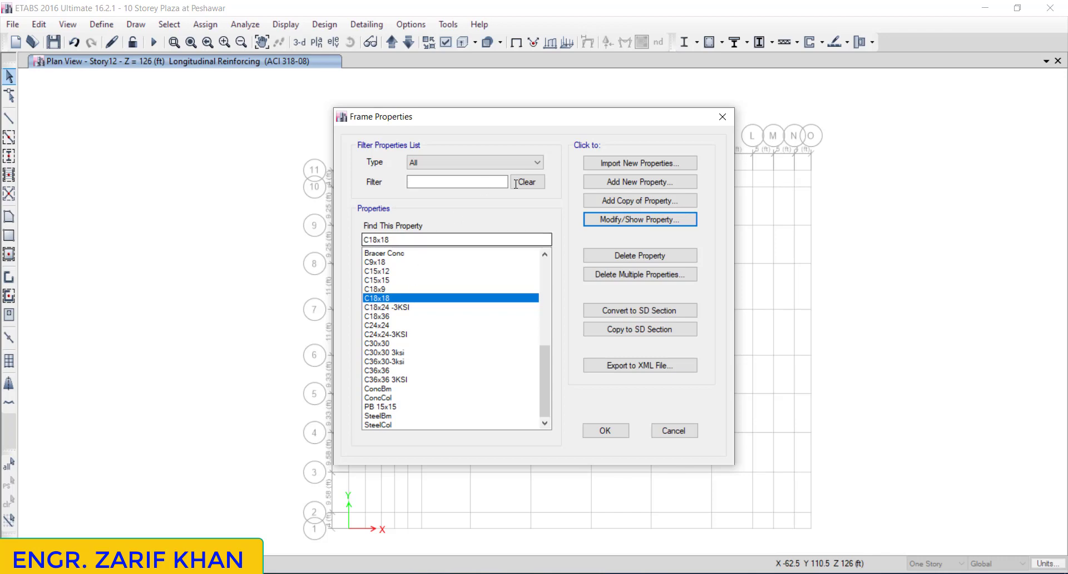
pyautogui.click(644, 184)
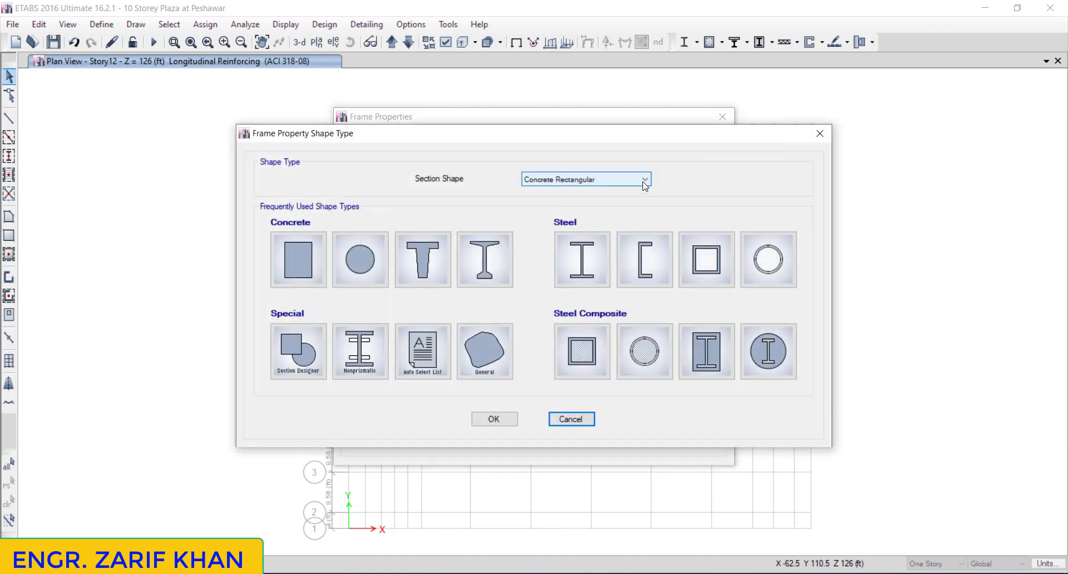
pyautogui.click(306, 259)
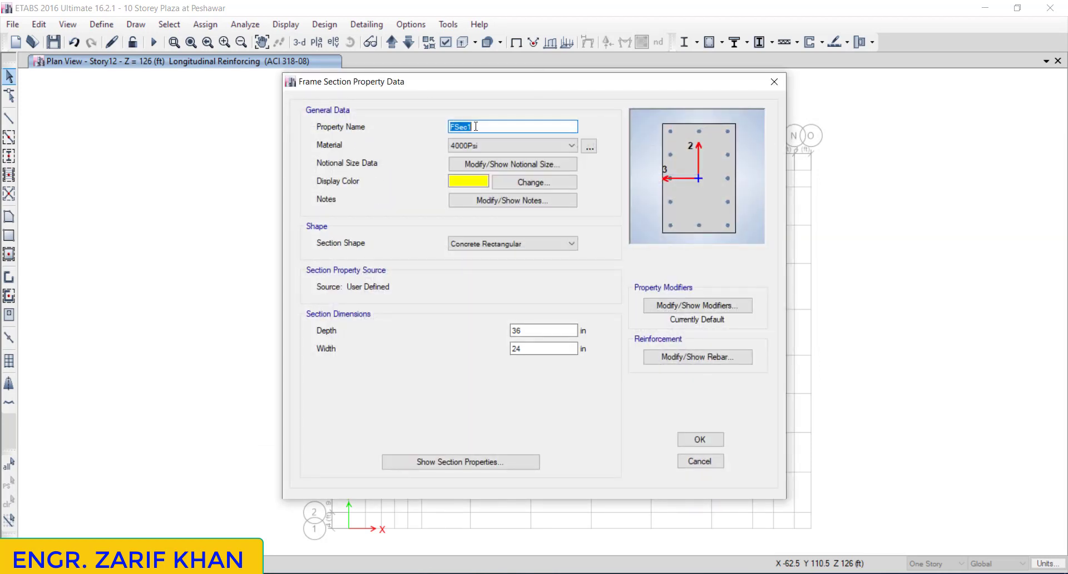
pyautogui.write('C36x36')
pyautogui.click(521, 144)
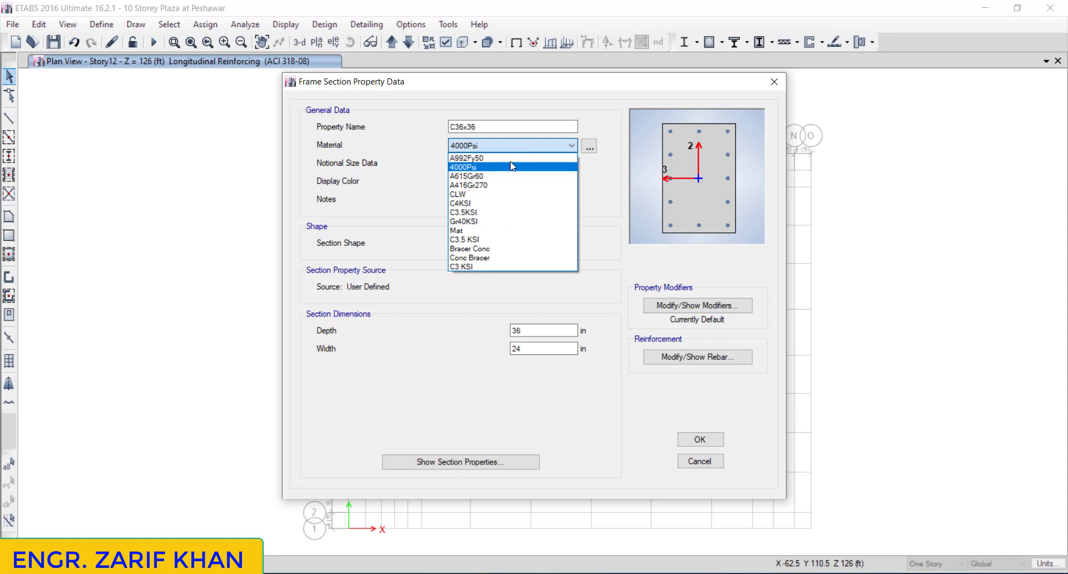
pyautogui.click(492, 240)
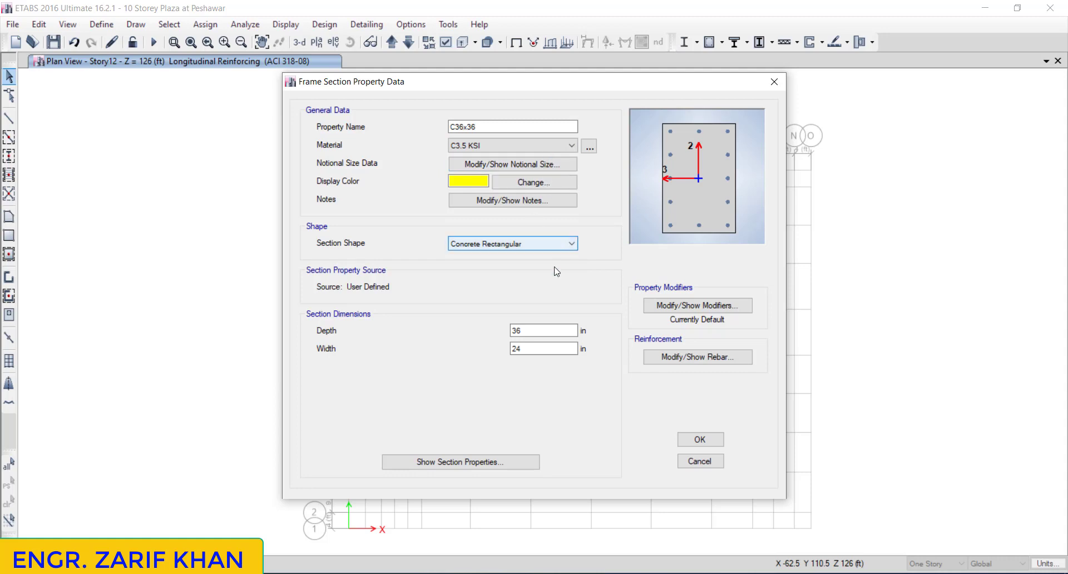
pyautogui.click(528, 348)
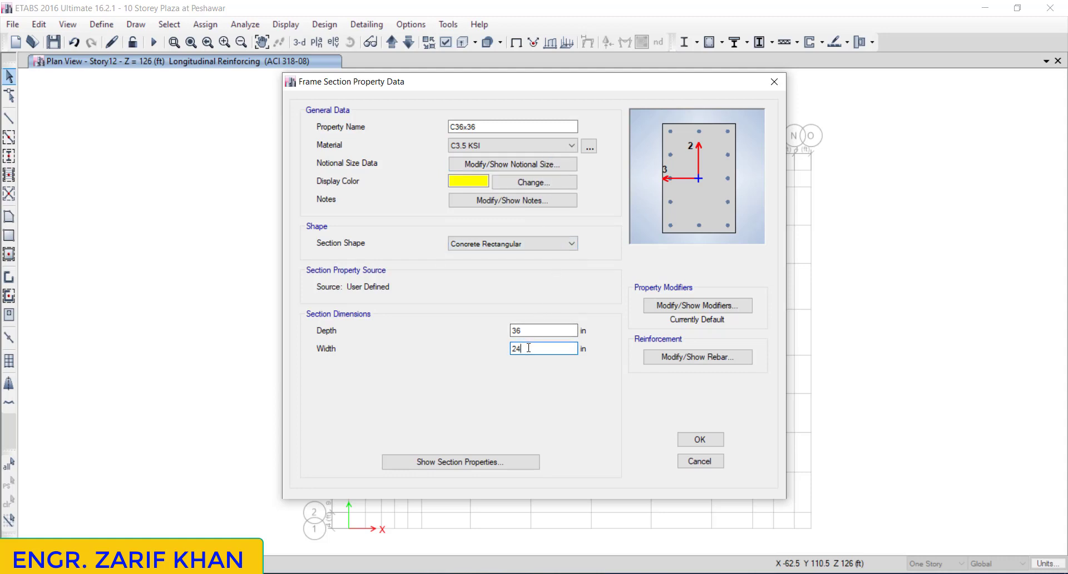
pyautogui.press('BackSpace')
pyautogui.press('BackSpace')
pyautogui.write('36')
pyautogui.click(684, 359)
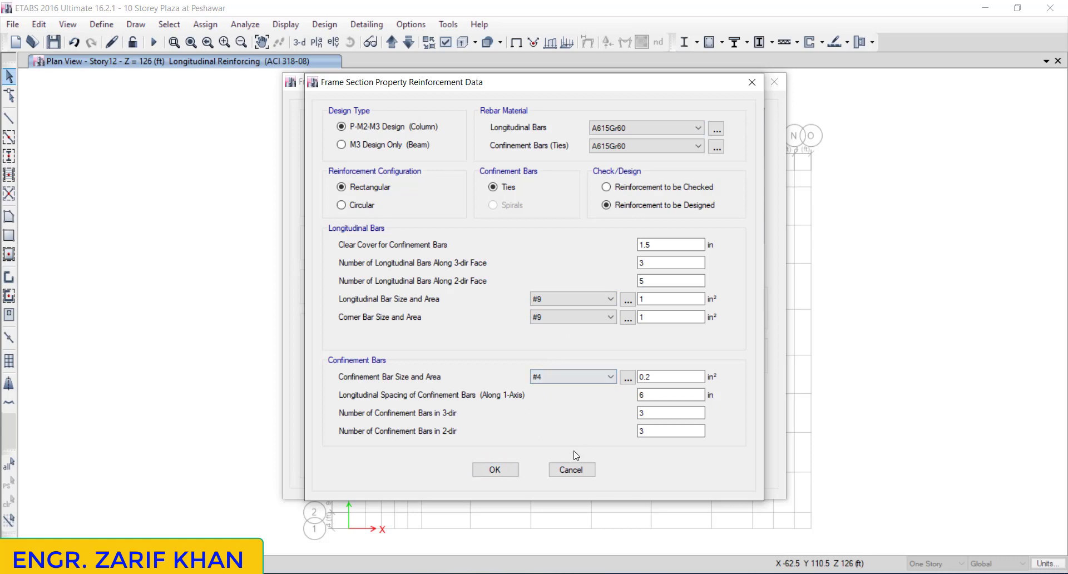
pyautogui.click(508, 471)
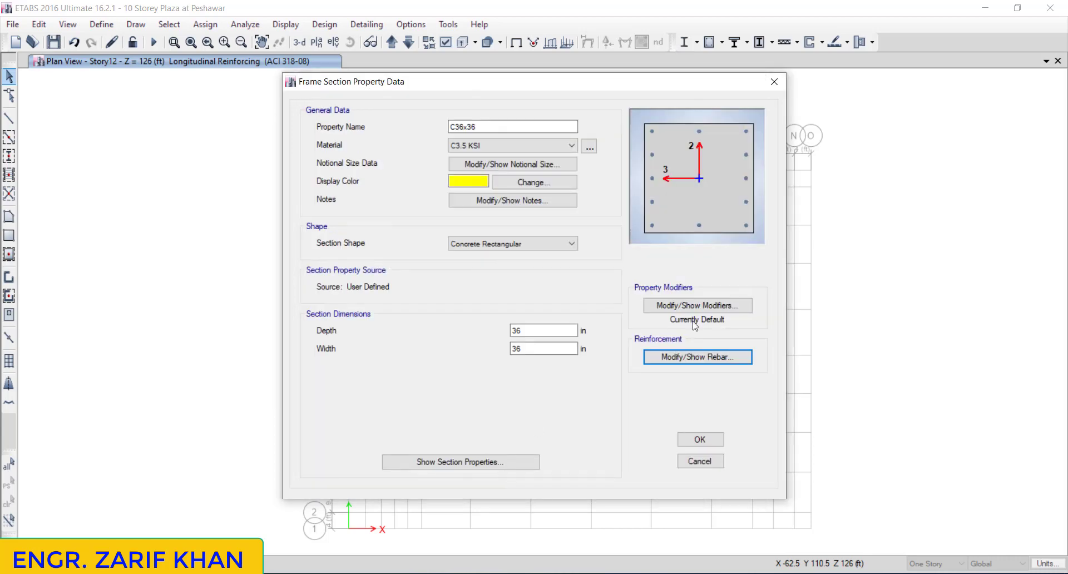
# Step: Set the C36x36 section's torsional constant and moment of inertia modifiers about axes 2 and 3 to 0.70
pyautogui.click(675, 306)
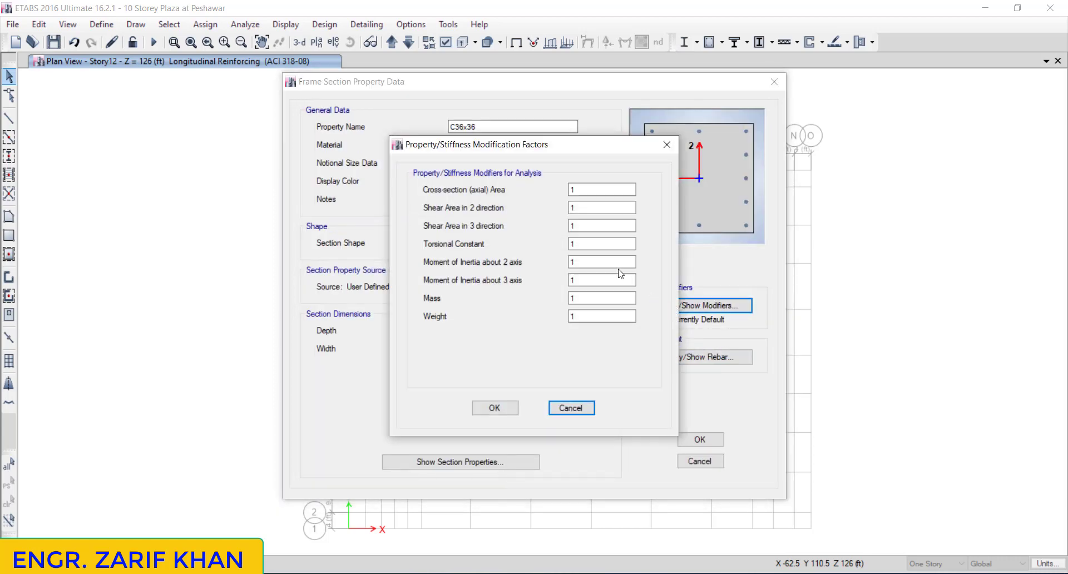
pyautogui.doubleClick(580, 245)
pyautogui.press('BackSpace')
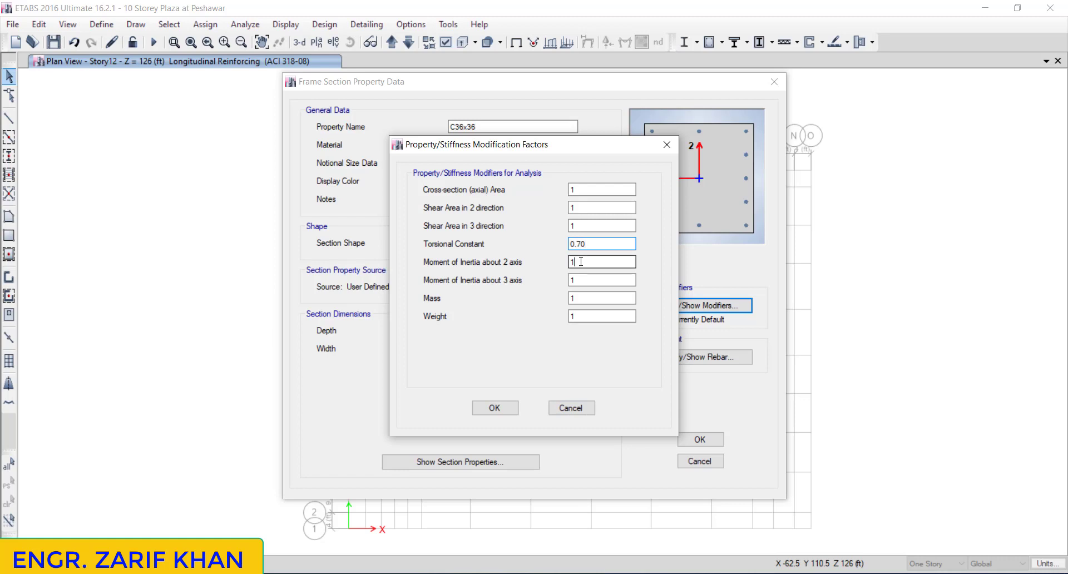
pyautogui.doubleClick(581, 262)
pyautogui.press('BackSpace')
pyautogui.write('0.70')
pyautogui.doubleClick(583, 275)
pyautogui.press('BackSpace')
pyautogui.write('0.70')
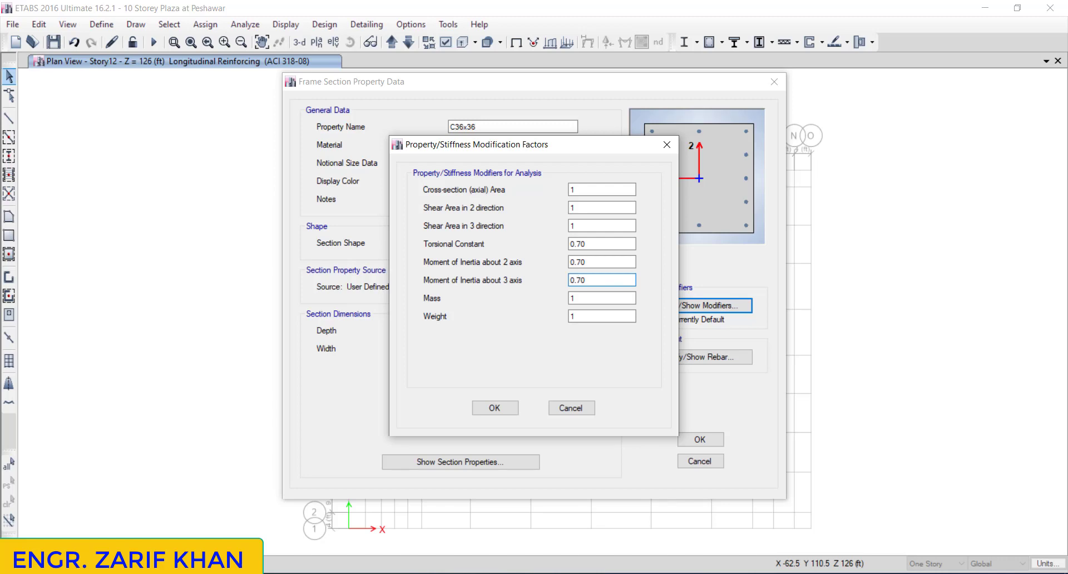
pyautogui.click(501, 409)
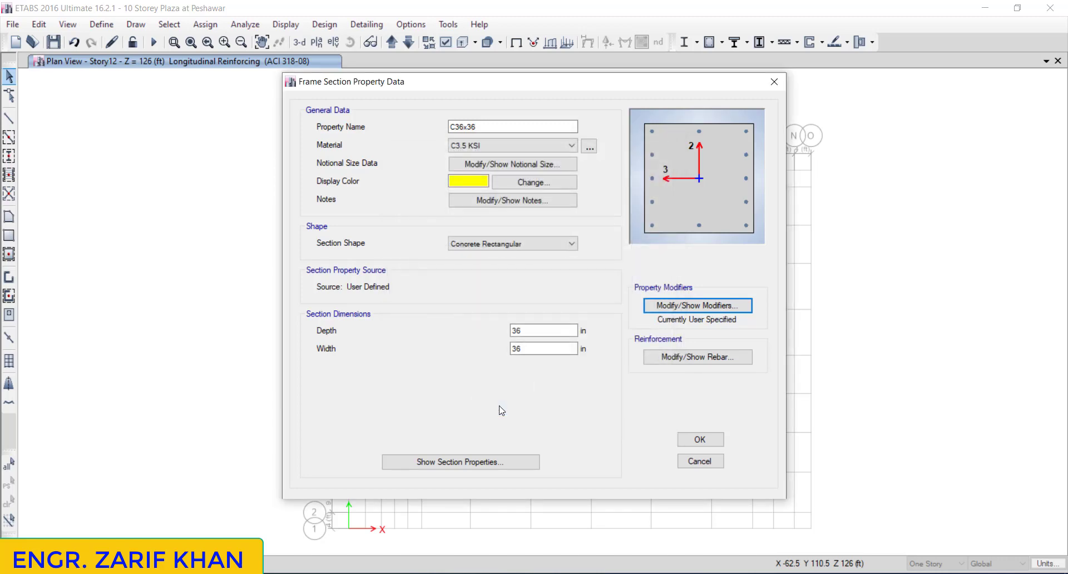
# Step: Switch to the Building Code of Pakistan PDF in Adobe Acrobat and search it for "crack"
pyautogui.moveTo(226, 573)
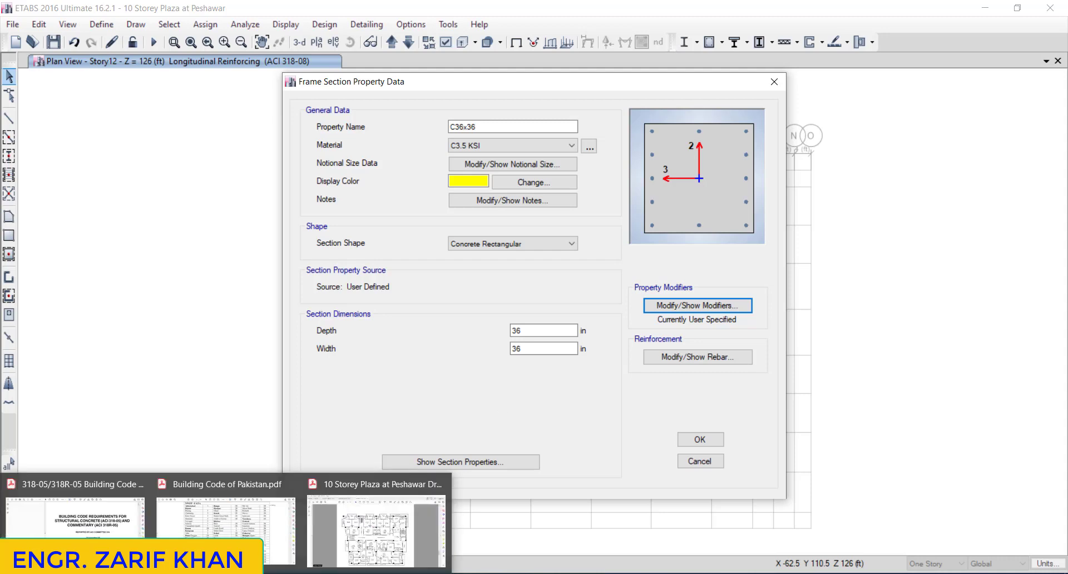
pyautogui.click(220, 533)
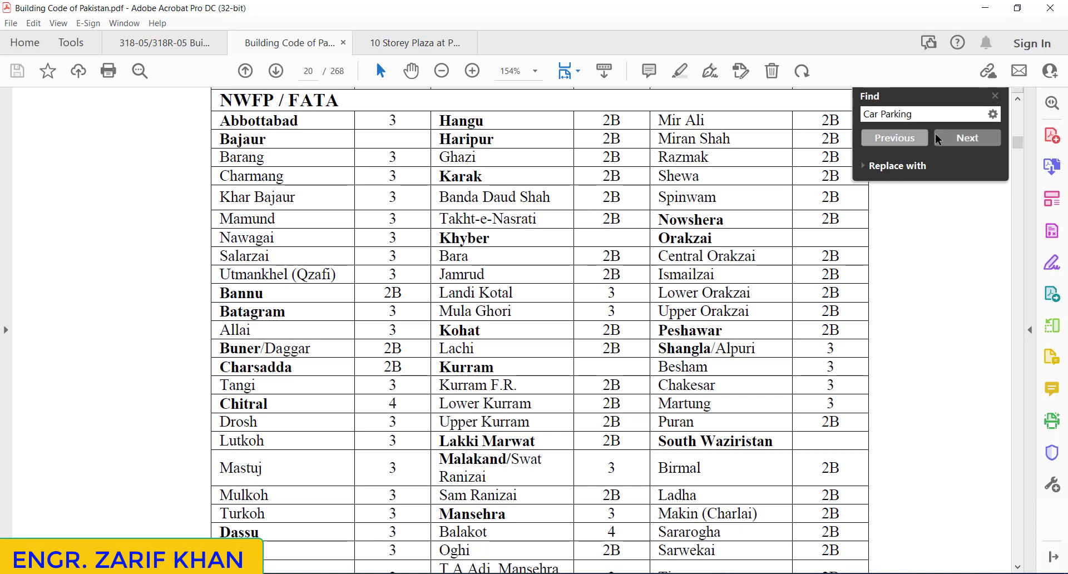
pyautogui.click(924, 117)
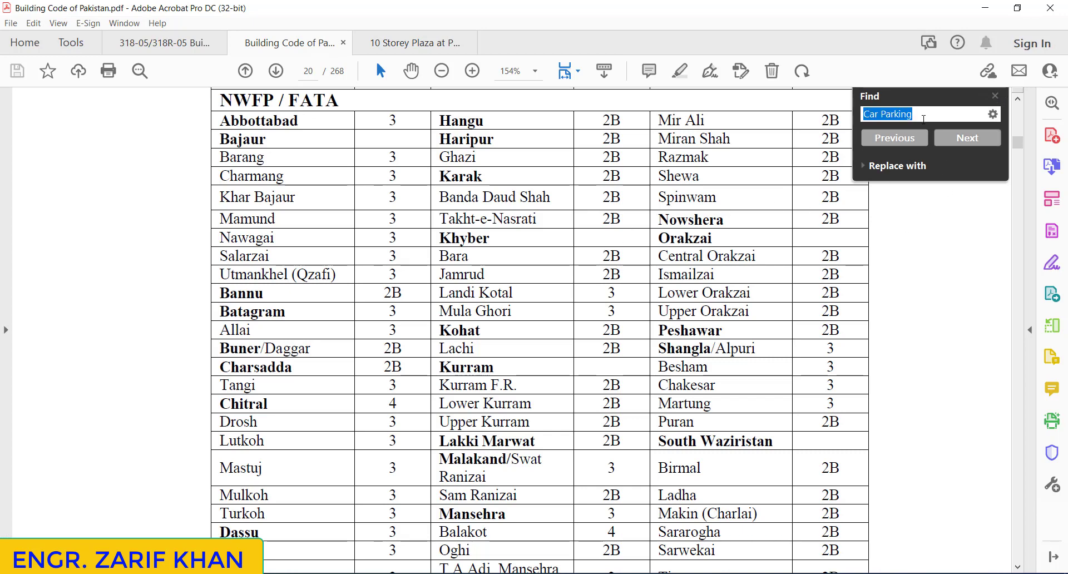
pyautogui.write('crack')
pyautogui.press('Return')
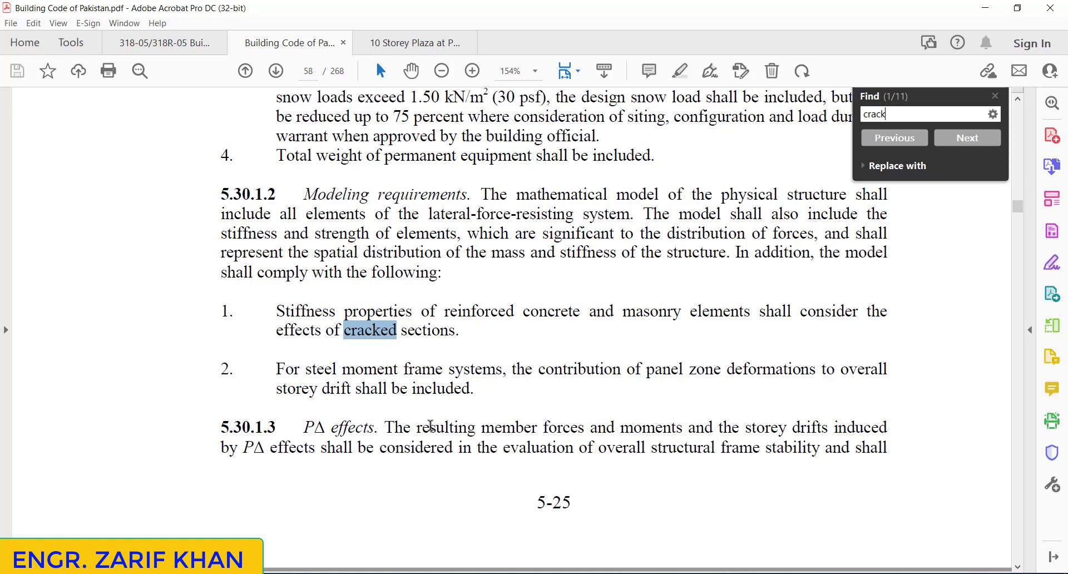
# Step: Go through the remaining "crack" matches in the code, reading the provisions on cracked-section stiffness, and return to ETABS
pyautogui.click(986, 141)
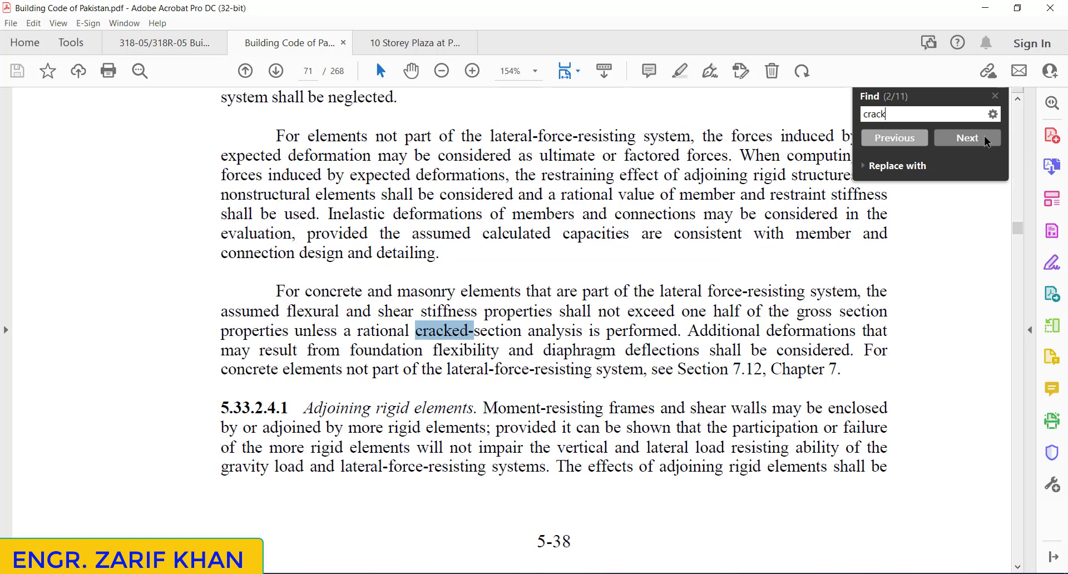
pyautogui.click(986, 141)
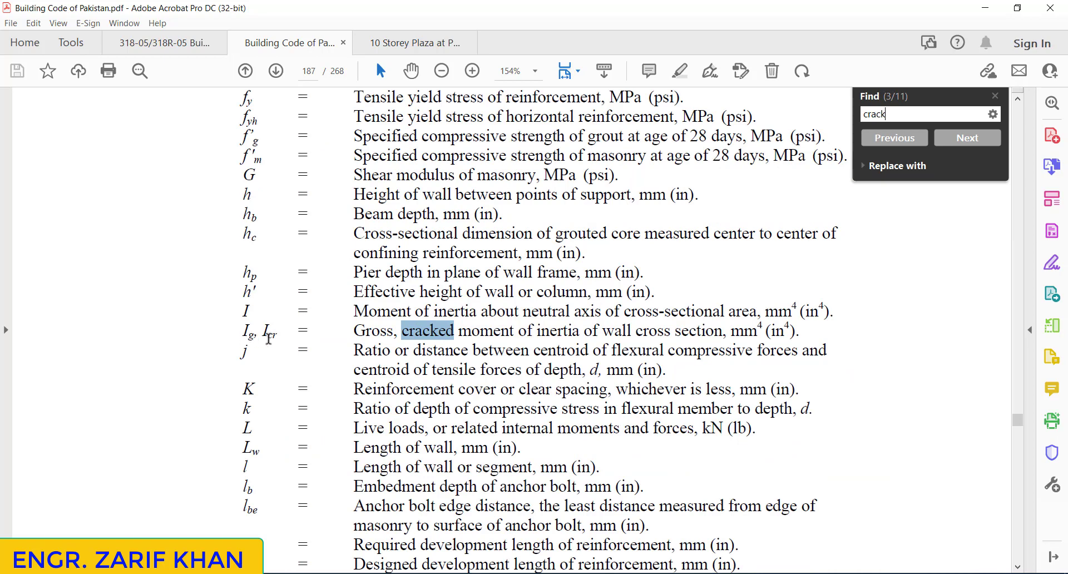
pyautogui.click(960, 142)
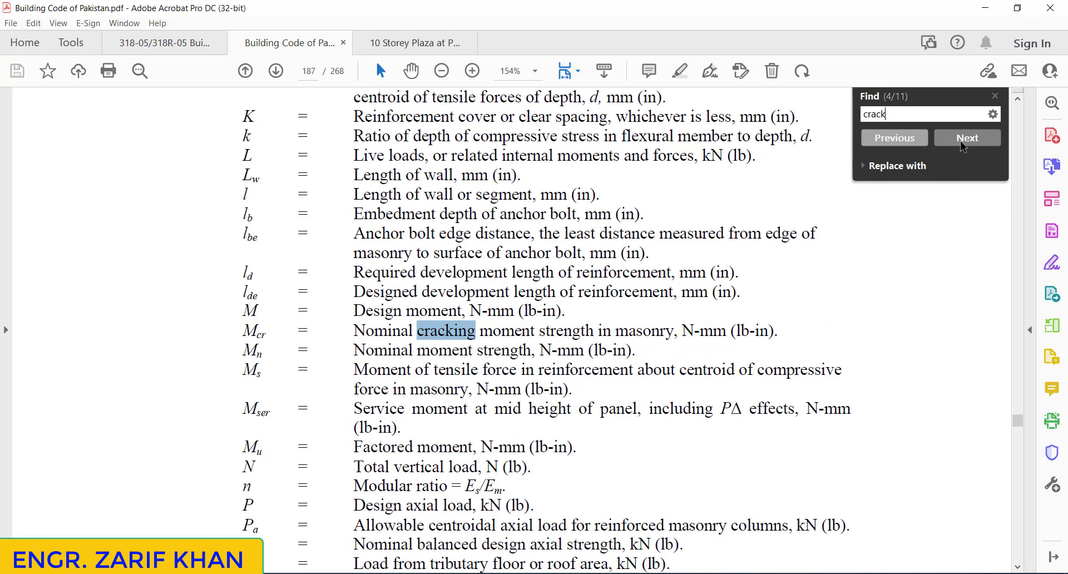
pyautogui.click(960, 141)
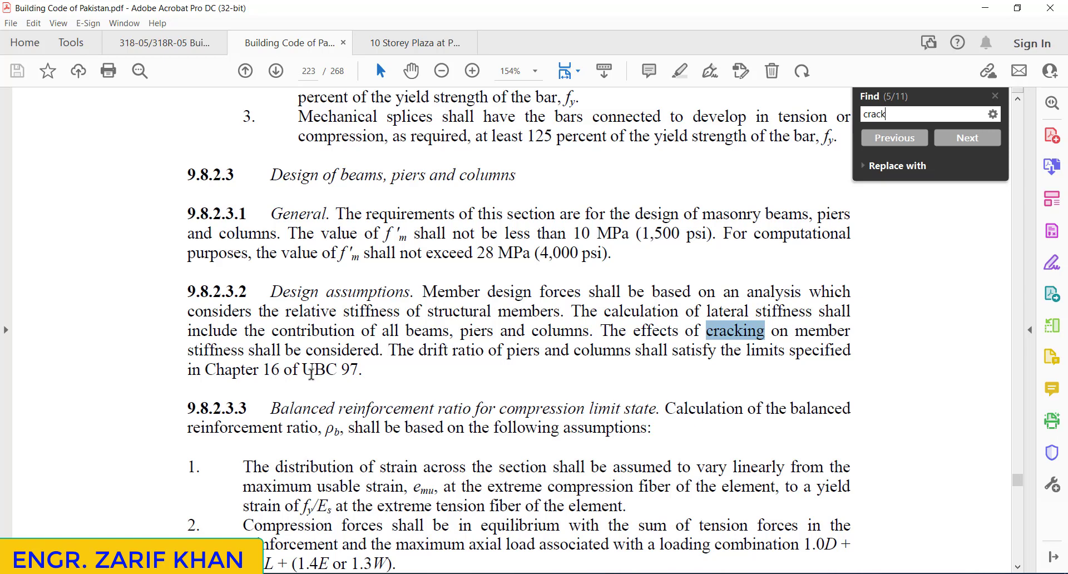
pyautogui.click(951, 141)
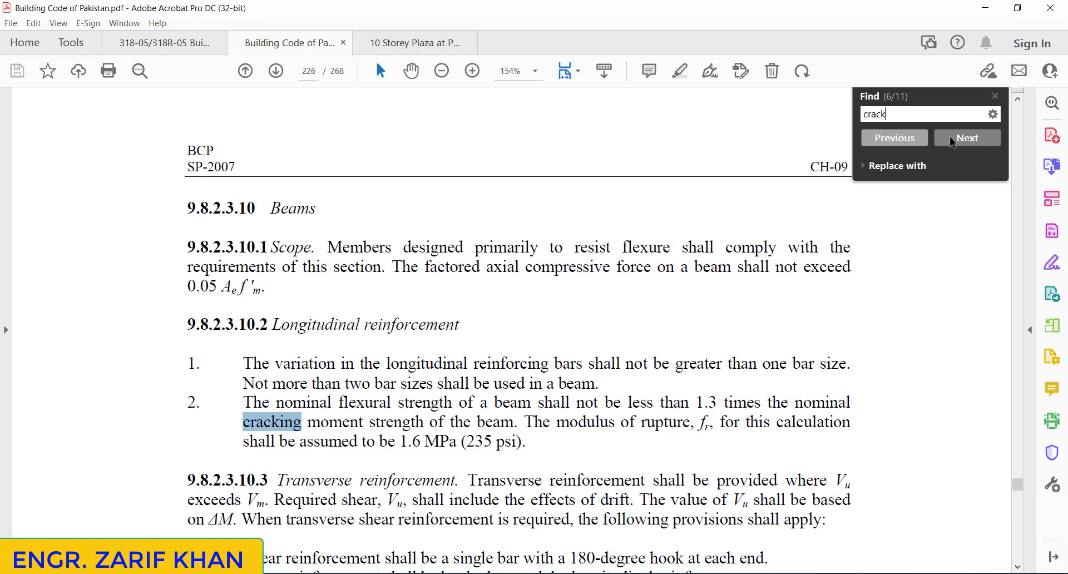
pyautogui.click(950, 138)
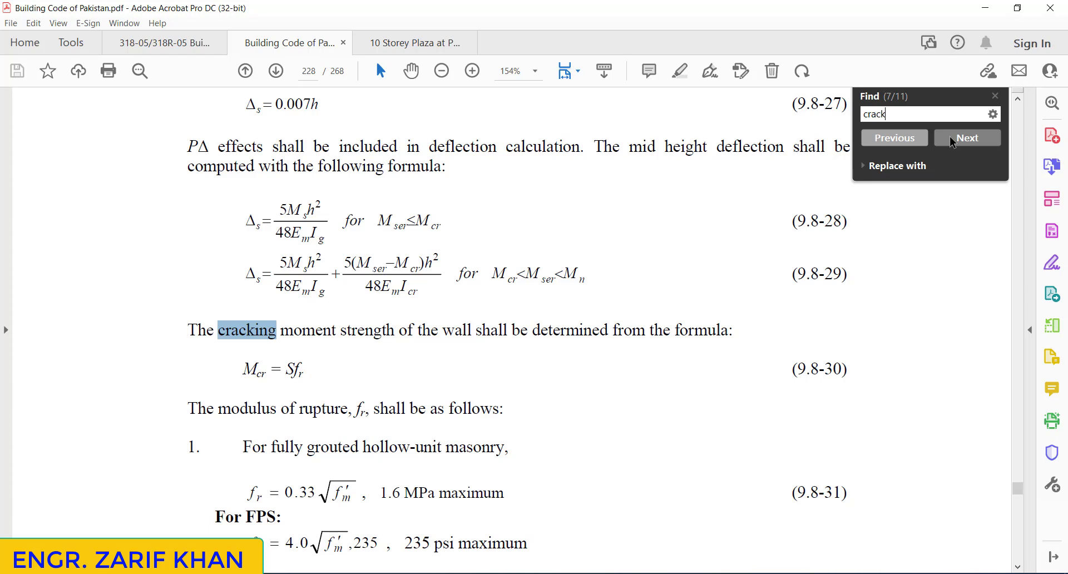
pyautogui.click(950, 139)
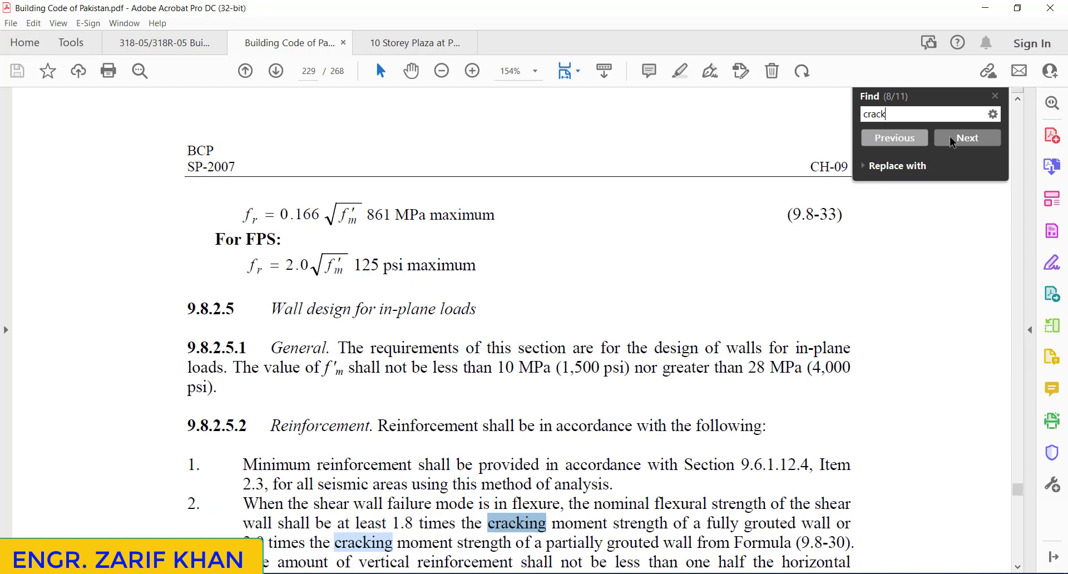
pyautogui.click(950, 138)
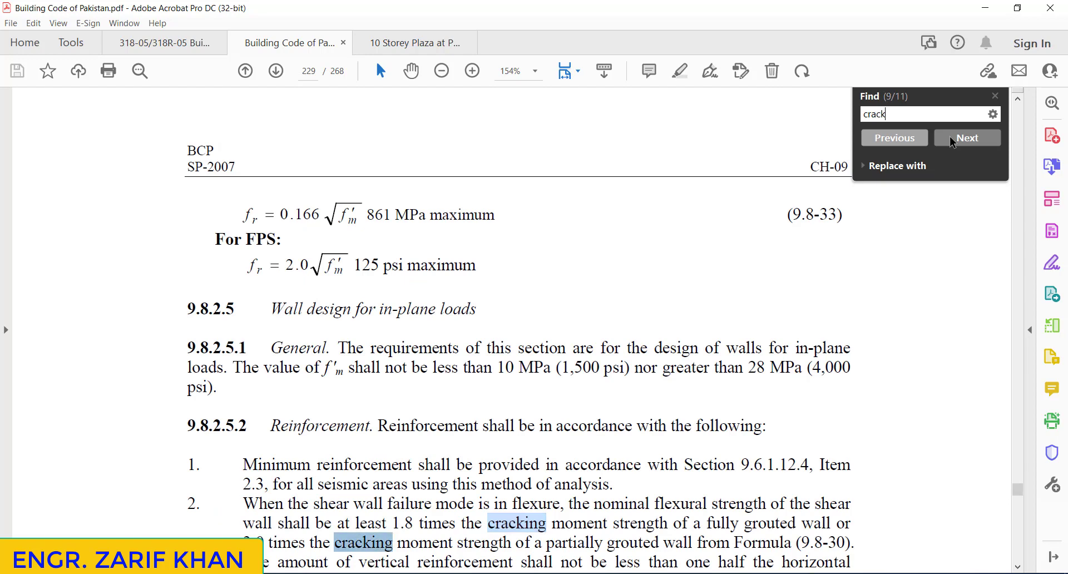
pyautogui.click(950, 137)
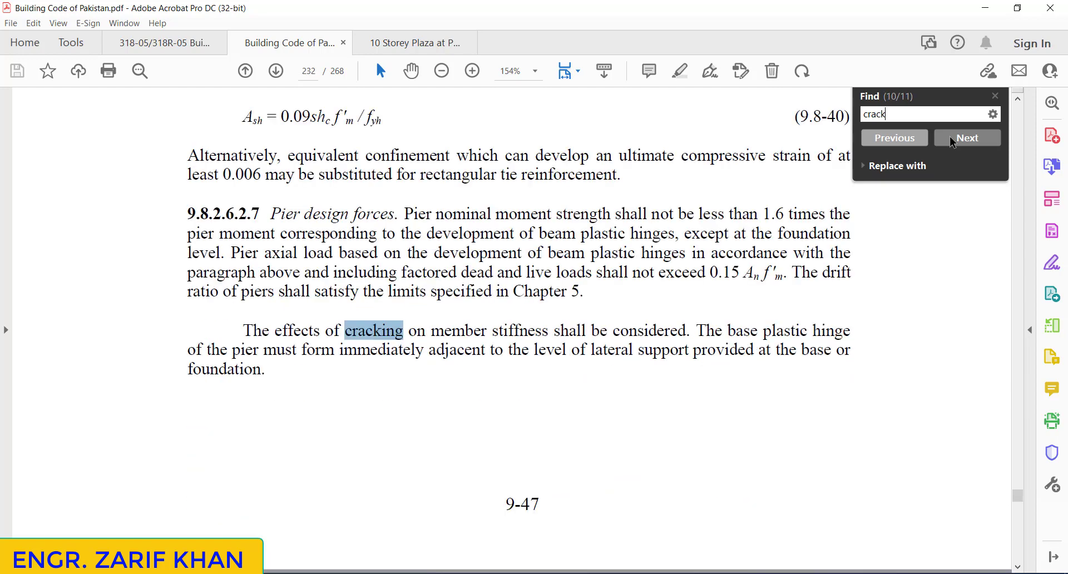
pyautogui.click(950, 137)
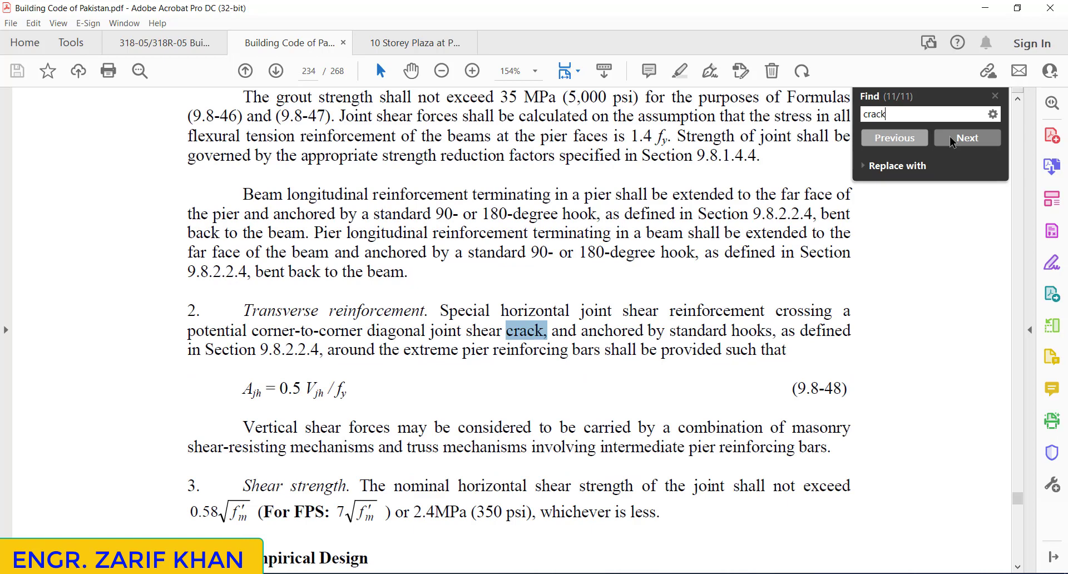
pyautogui.click(950, 137)
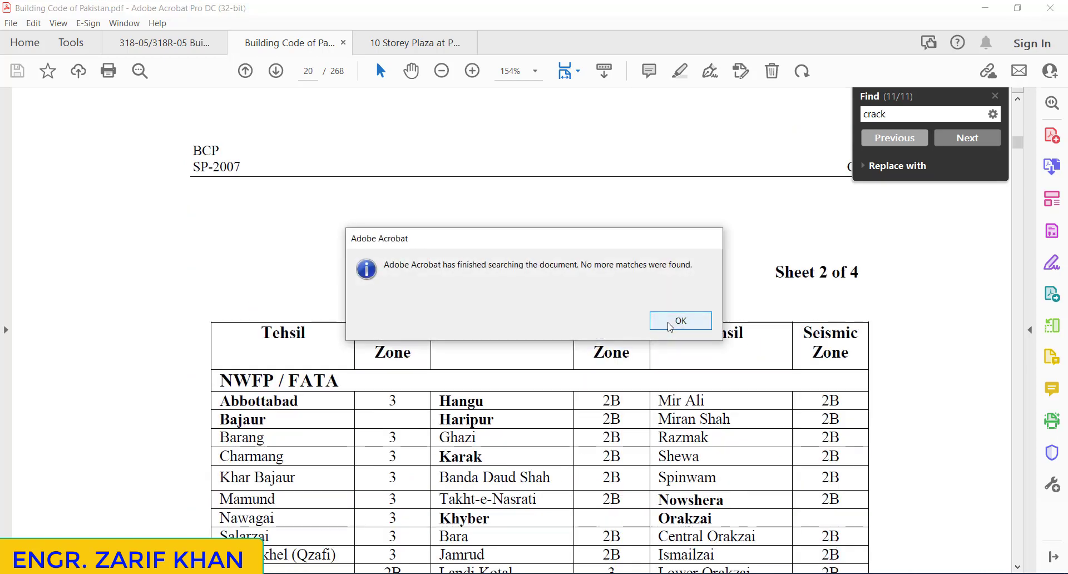
pyautogui.click(680, 321)
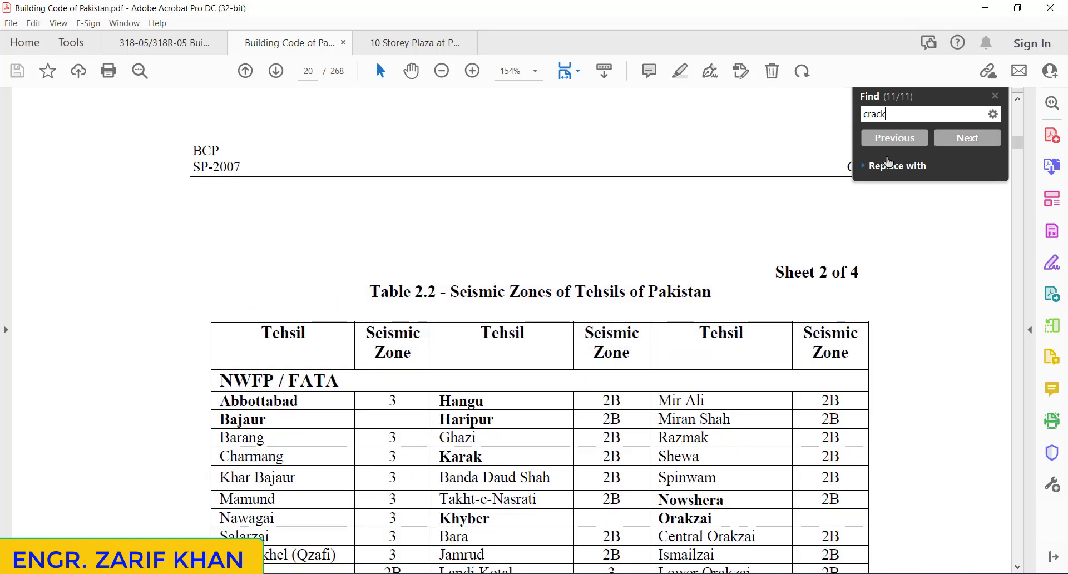
pyautogui.click(883, 148)
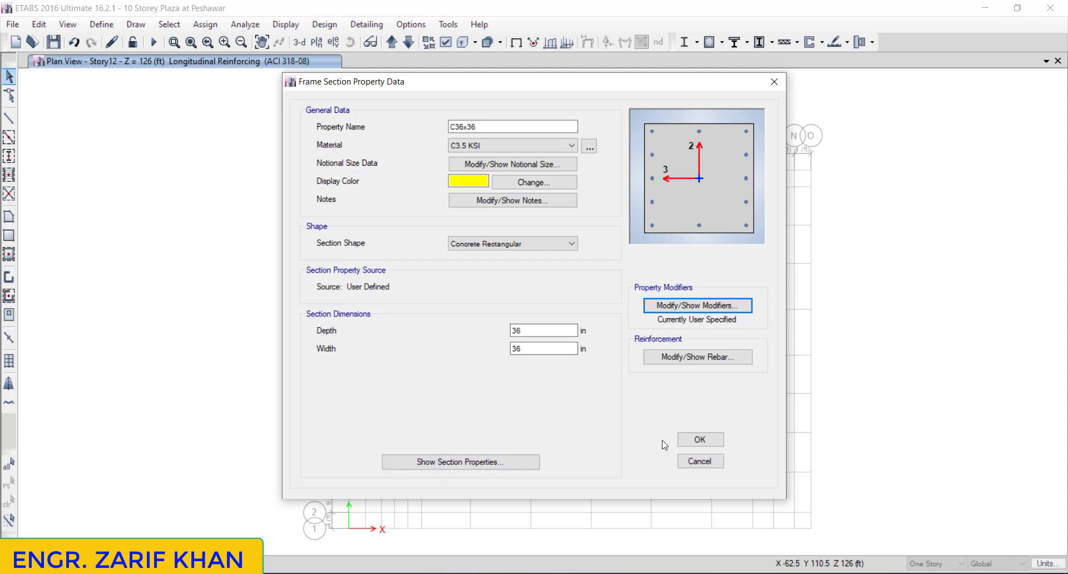
# Step: Try to save the new 36 by 36 in column section under the property name C36x36
pyautogui.click(701, 440)
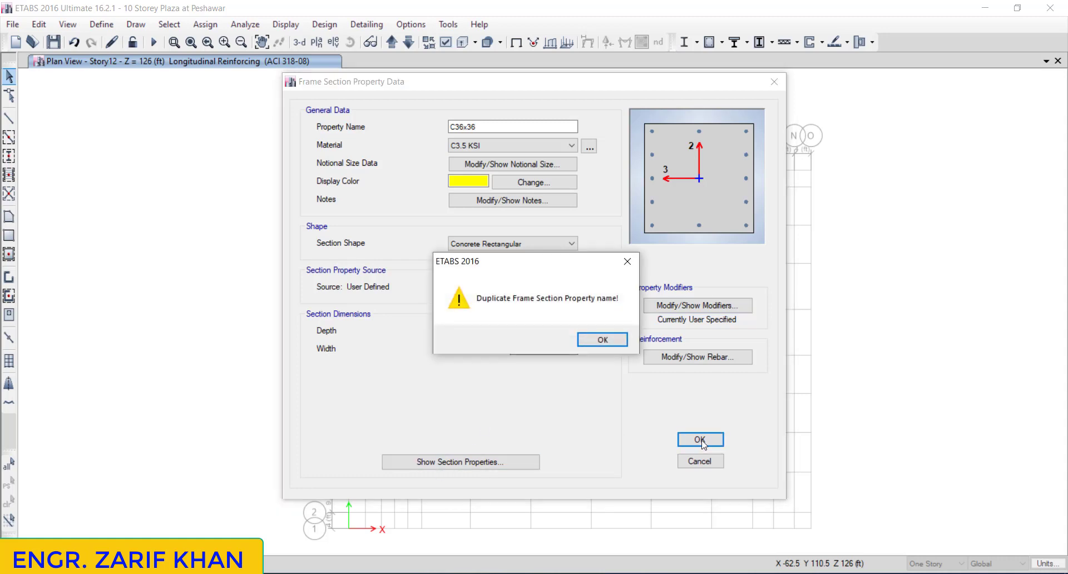
pyautogui.click(602, 340)
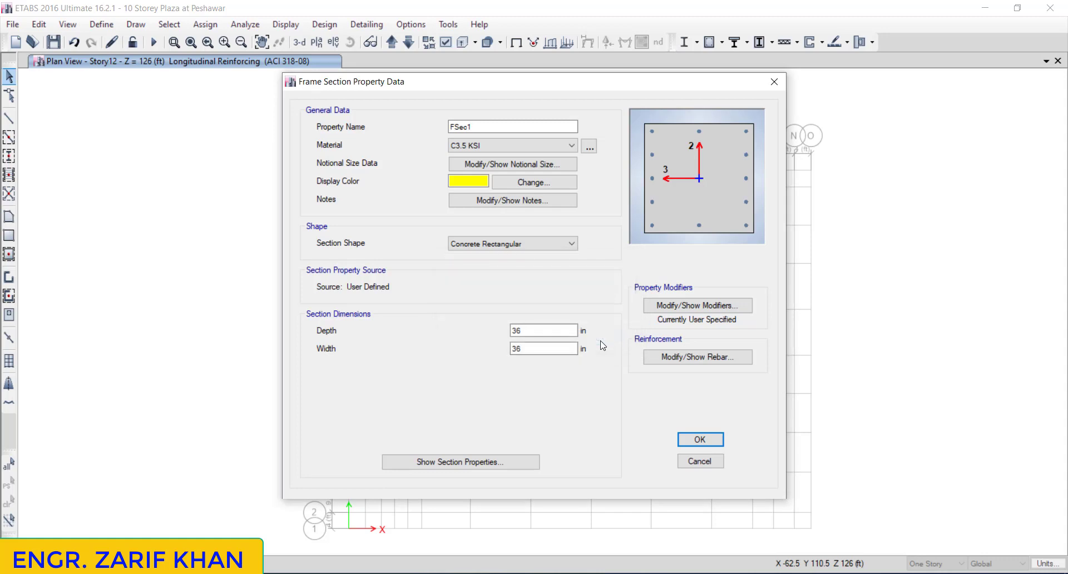
pyautogui.click(486, 126)
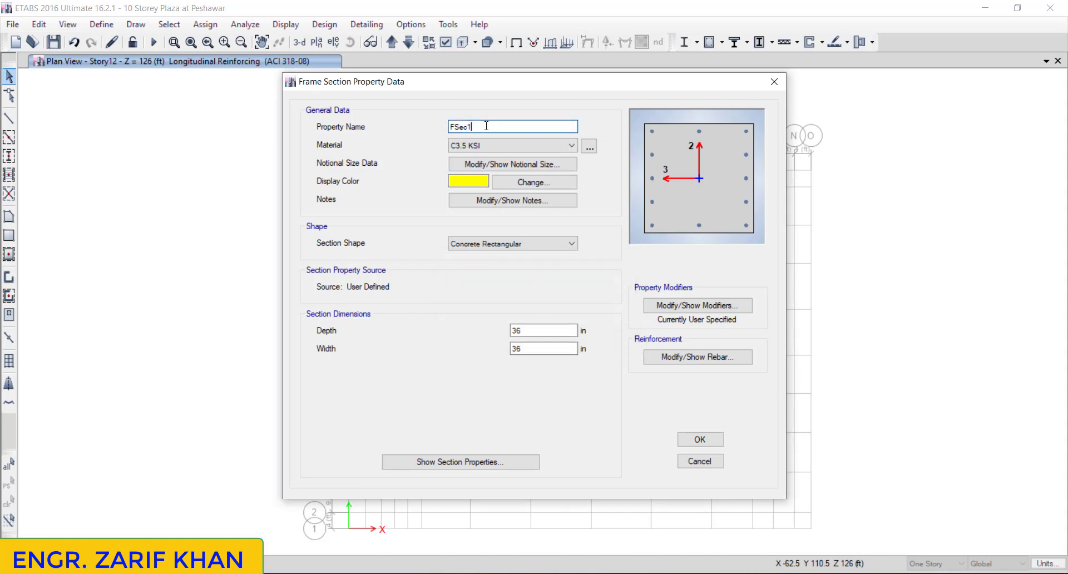
pyautogui.press('BackSpace')
pyautogui.press('BackSpace')
pyautogui.press('BackSpace')
pyautogui.press('BackSpace')
pyautogui.press('BackSpace')
pyautogui.write('C36')
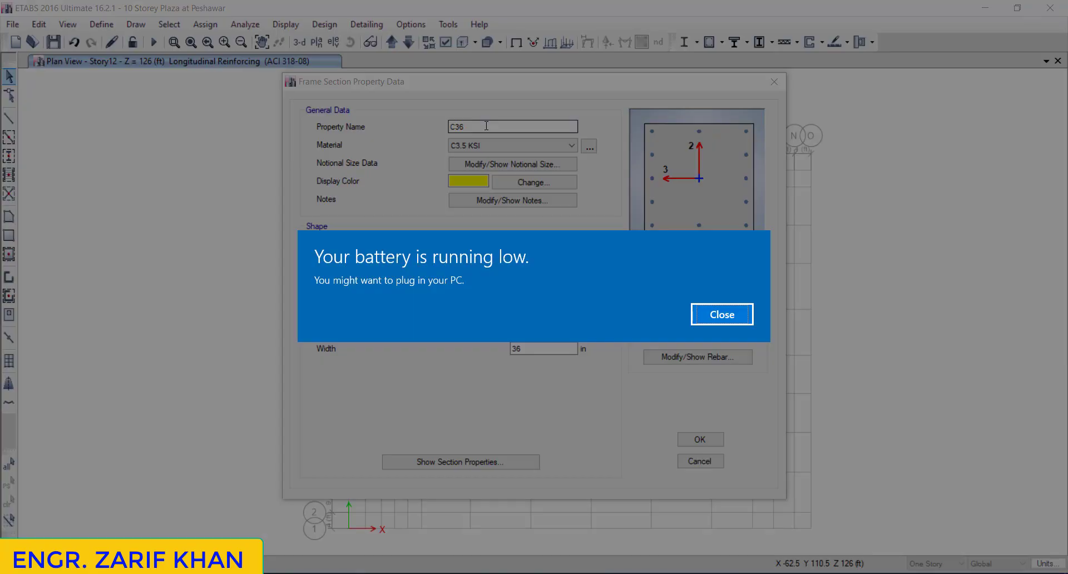
pyautogui.click(710, 318)
pyautogui.write('x36')
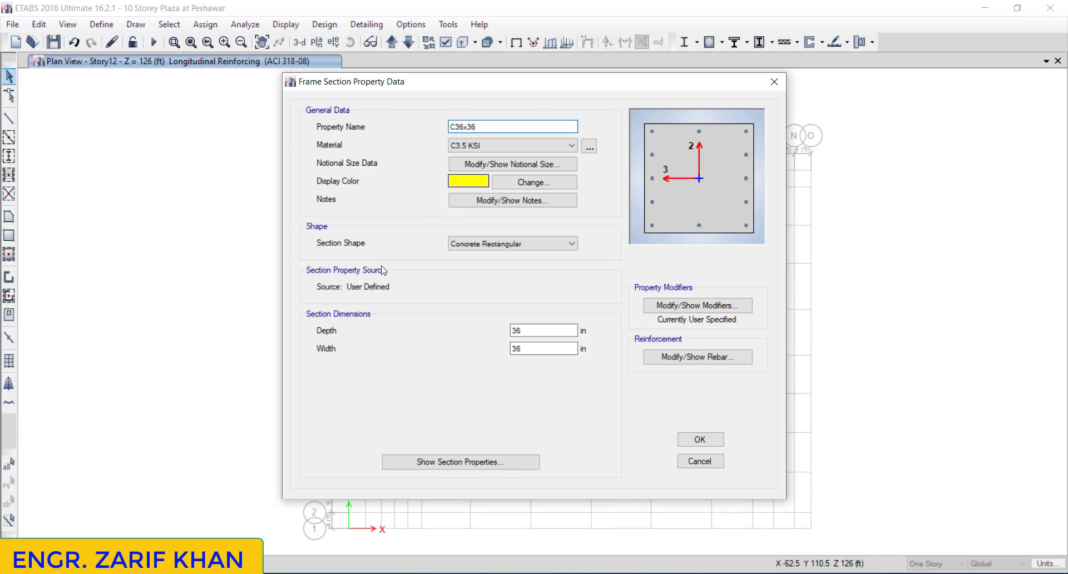
pyautogui.click(699, 441)
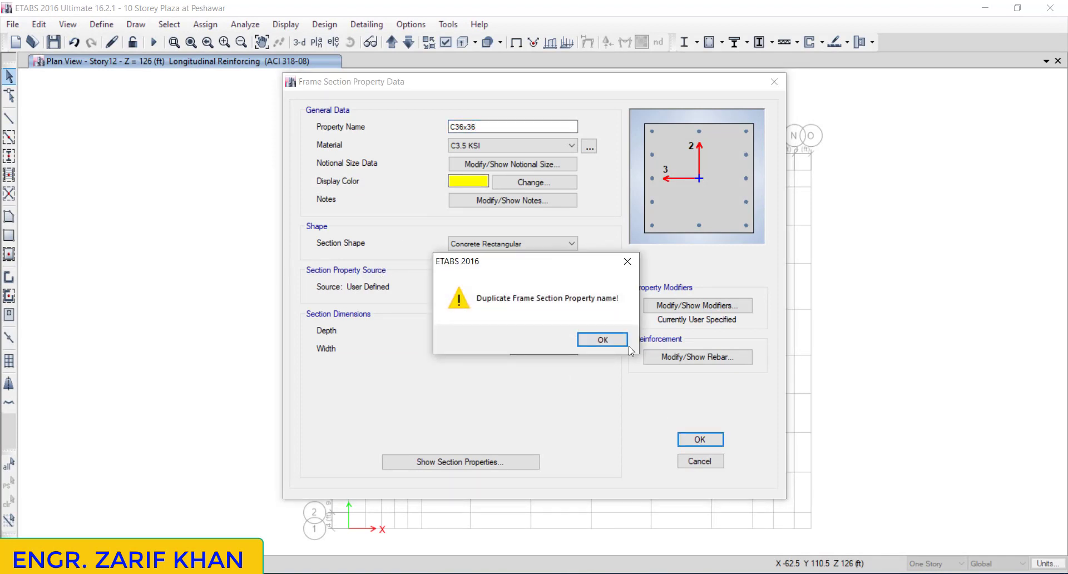
pyautogui.click(600, 339)
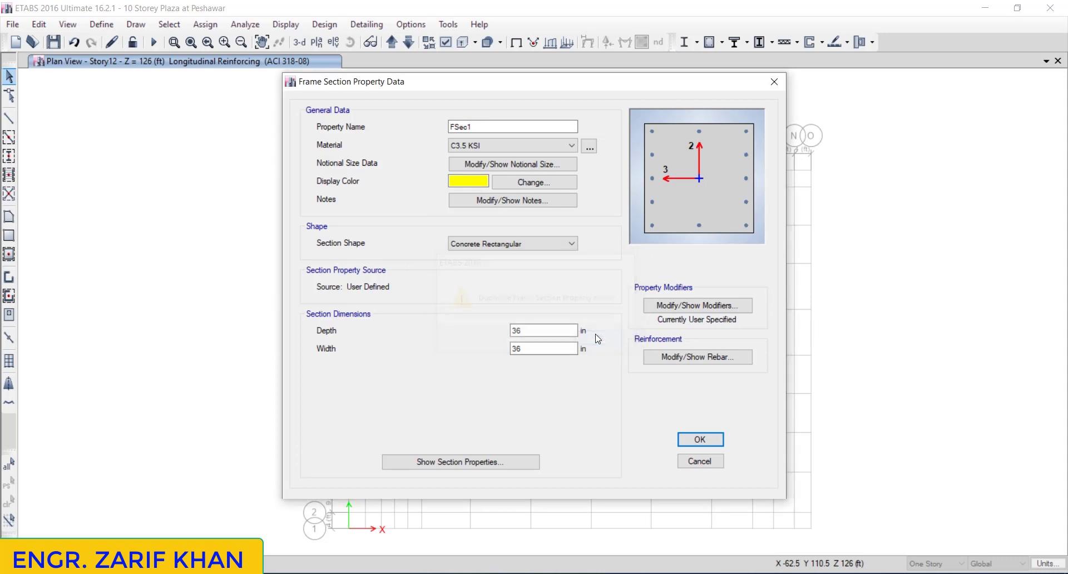
# Step: Name the new 36 by 36 in column section CC36x36, save it and accept the frame properties list
pyautogui.click(475, 128)
pyautogui.press('BackSpace')
pyautogui.press('BackSpace')
pyautogui.press('BackSpace')
pyautogui.press('BackSpace')
pyautogui.press('BackSpace')
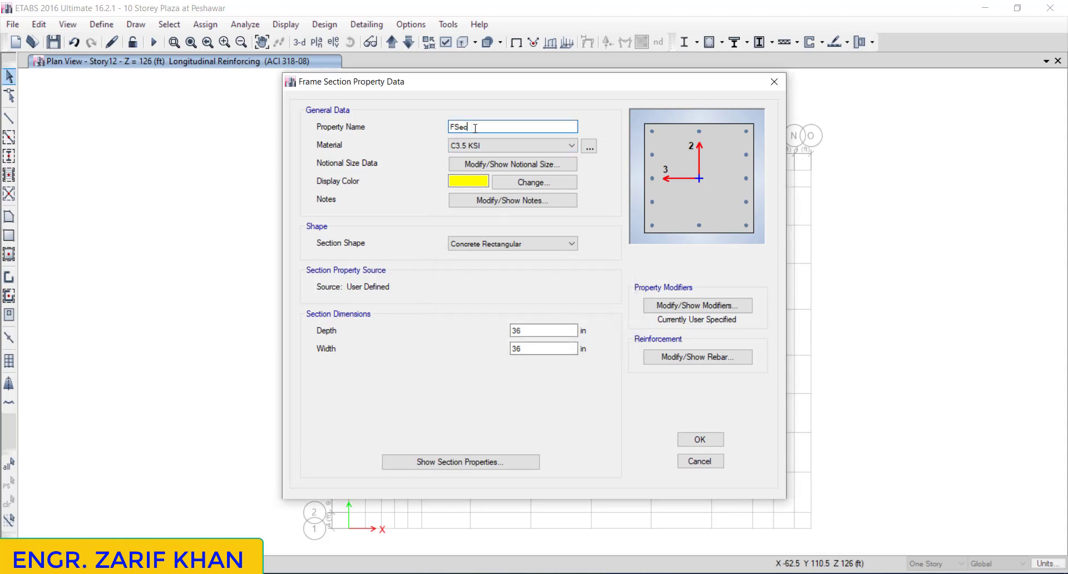
pyautogui.write('C36x36')
pyautogui.click(455, 127)
pyautogui.write('C')
pyautogui.click(690, 440)
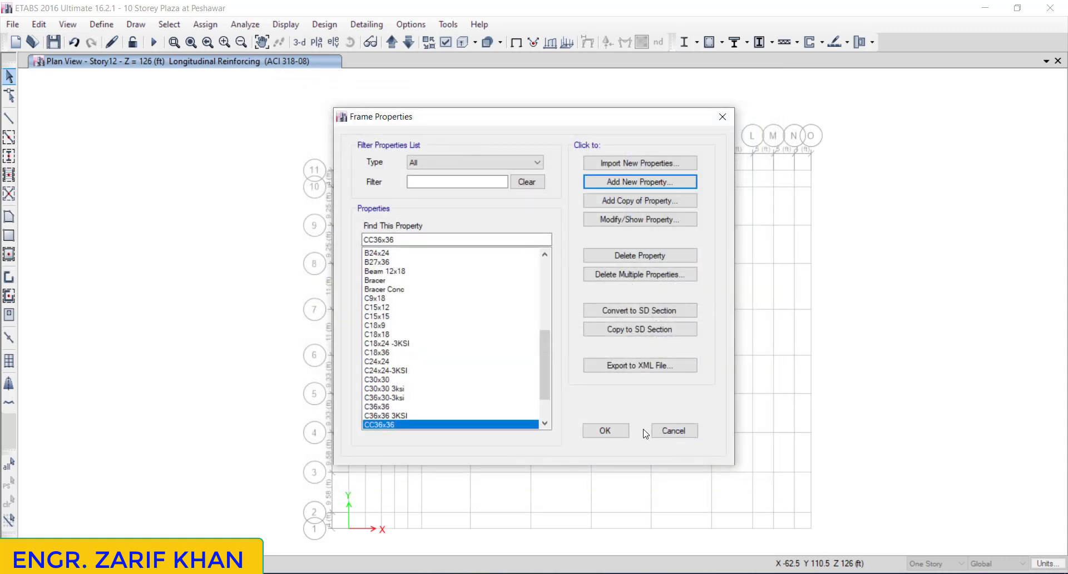
pyautogui.click(624, 432)
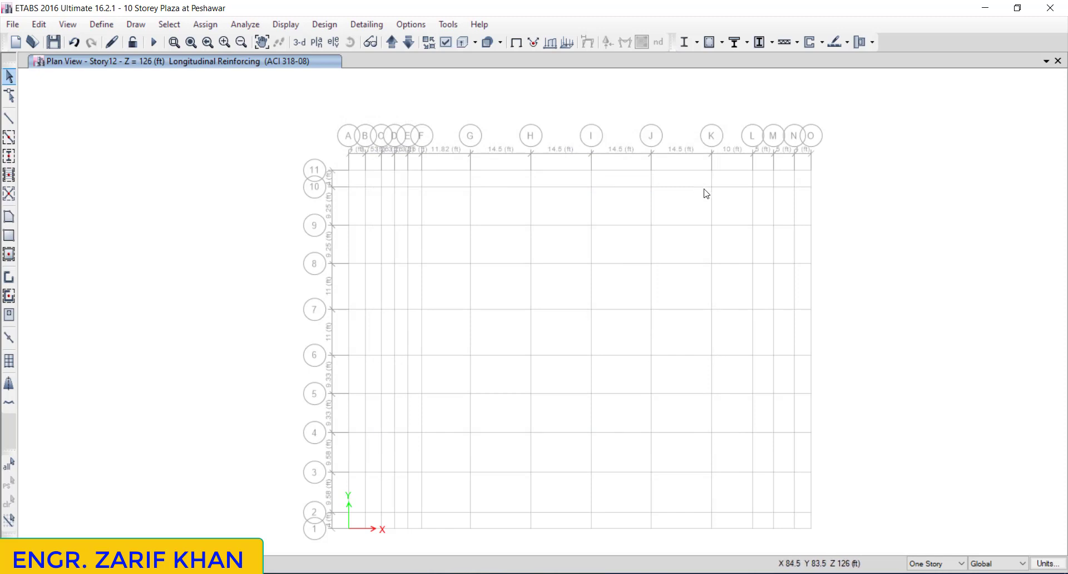